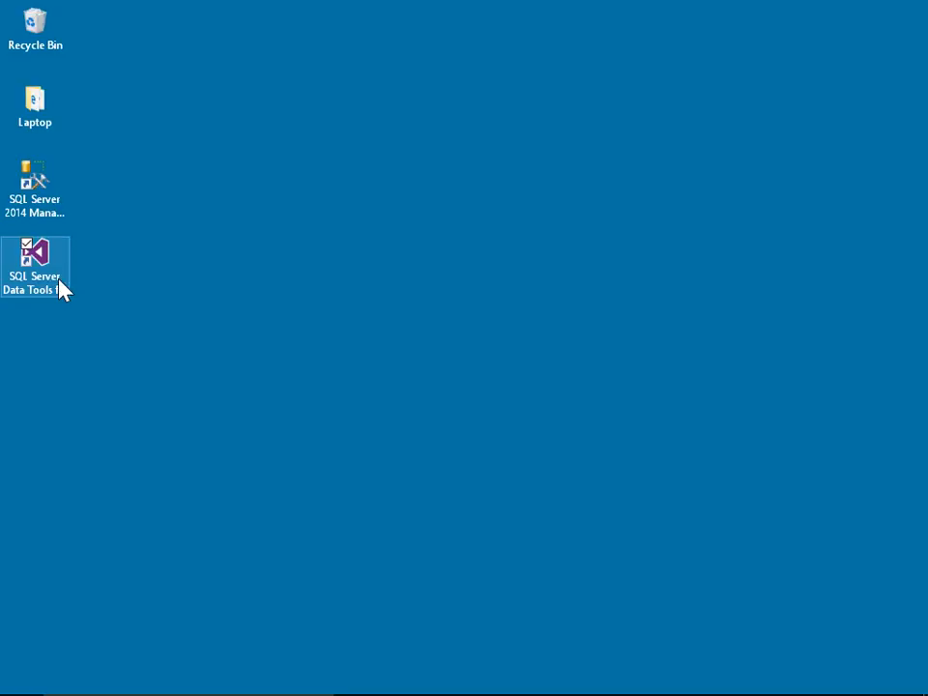
Start SQL Server Data Tools and open the recent solution AdvWorksDW14DataMining.sln
double_click(56, 281)
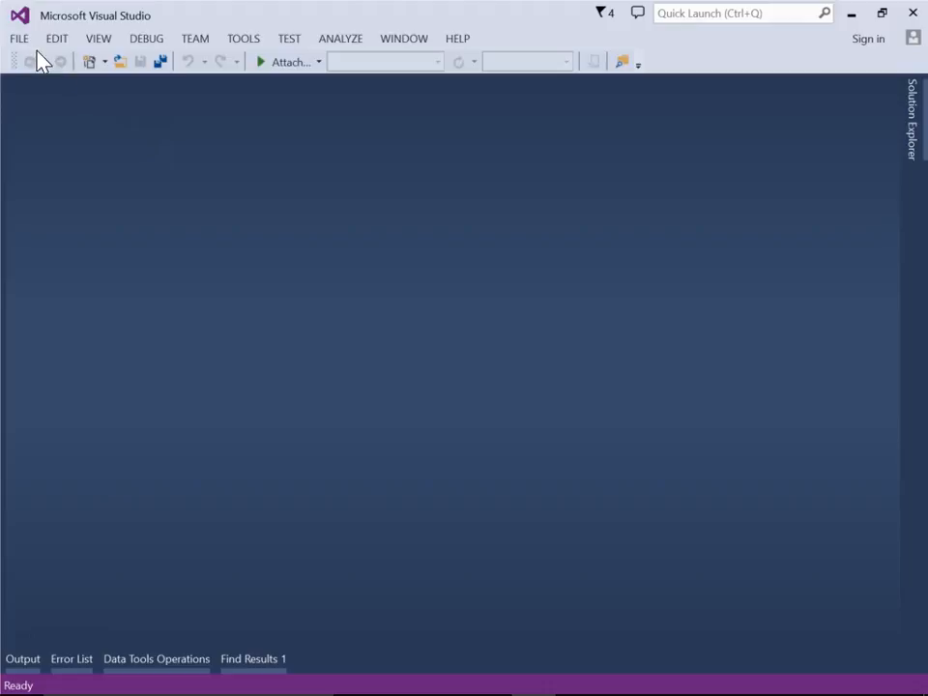
left_click(18, 39)
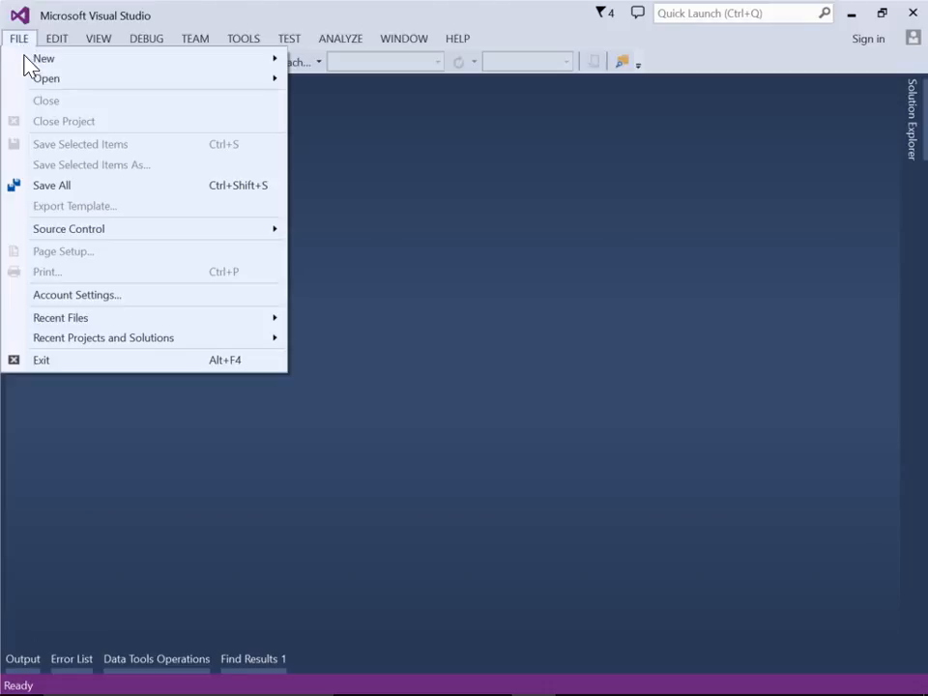
mouse_move(177, 339)
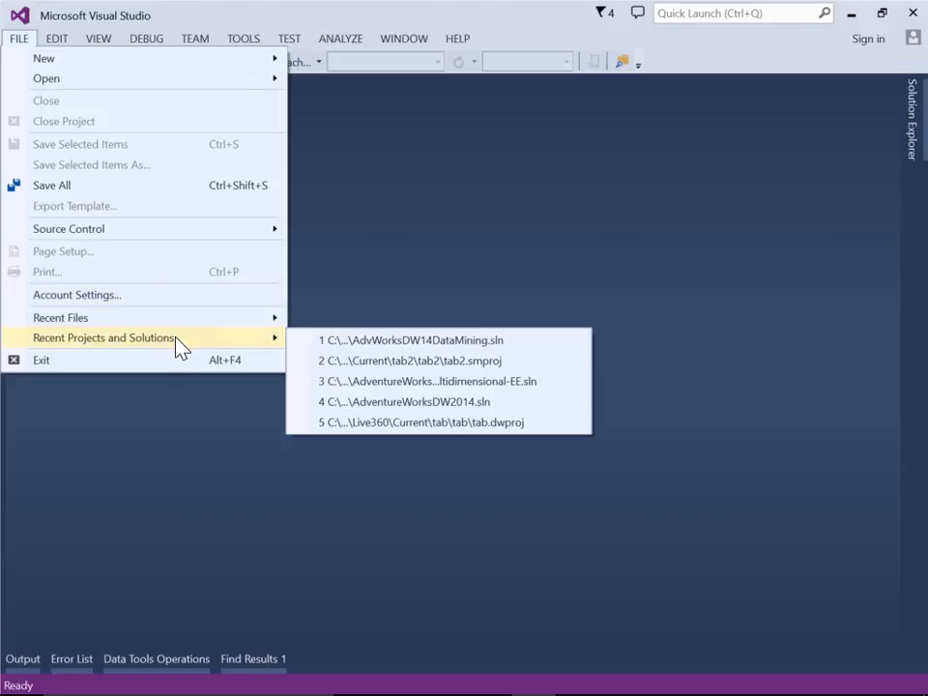
left_click(372, 342)
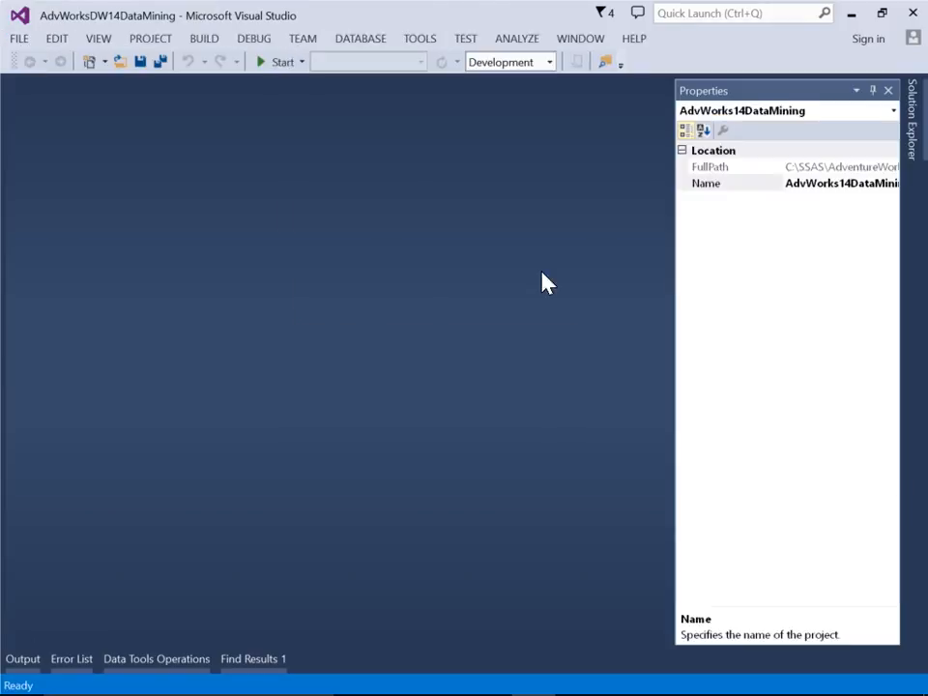
Open the TM_BikeBuyer.dmm mining structure and display its mining models with a narrower Structure column
left_click(912, 134)
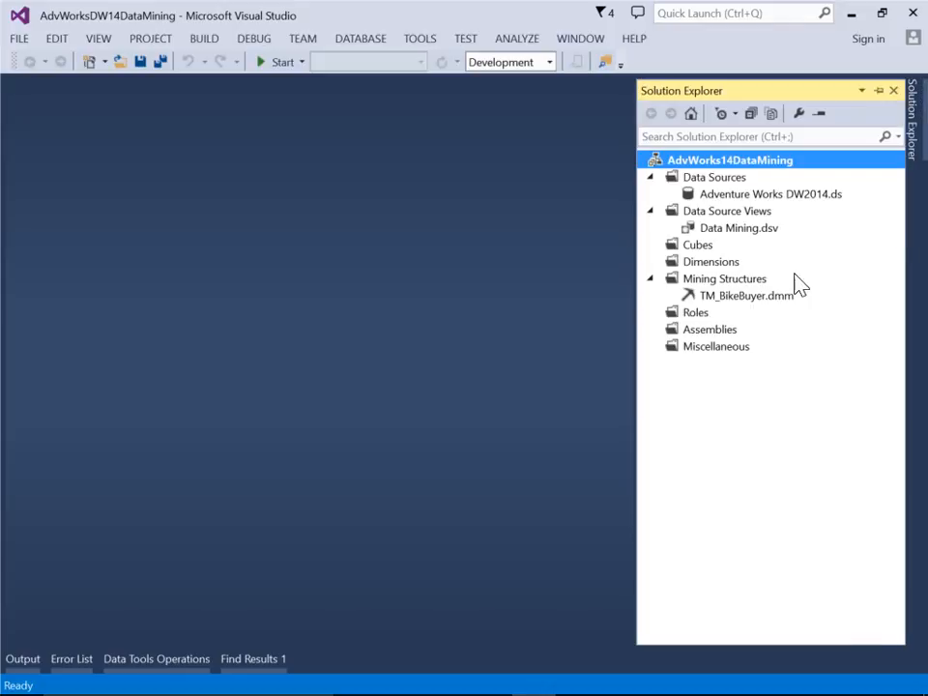
double_click(750, 298)
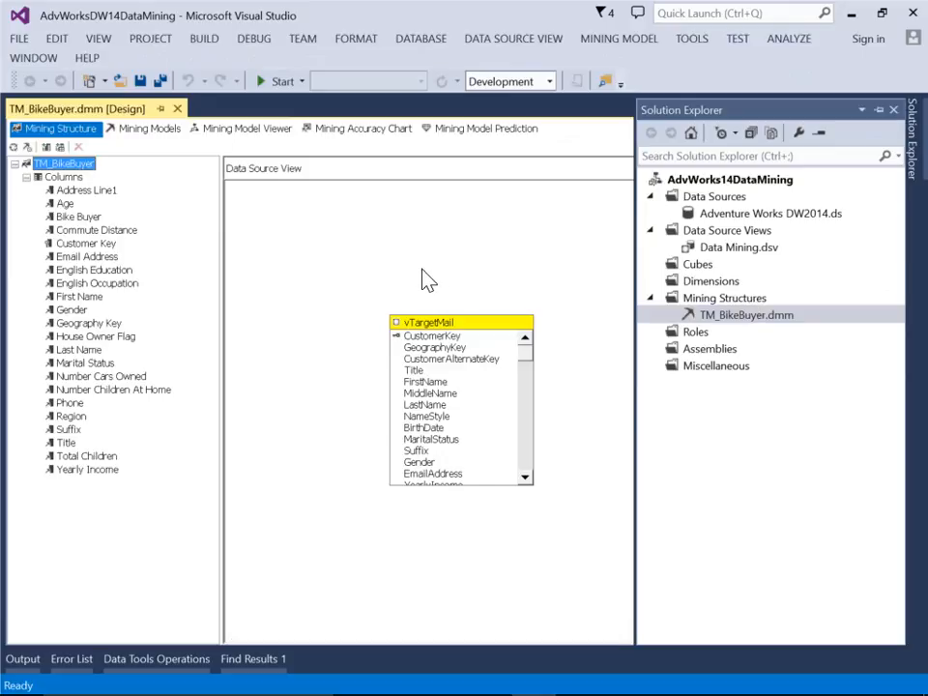
left_click(157, 130)
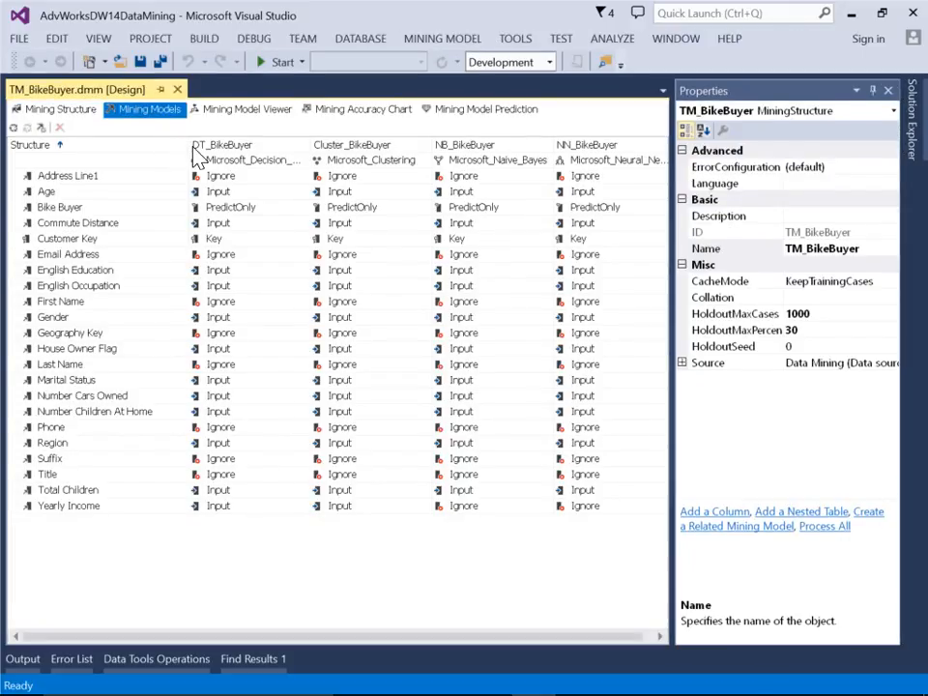
left_click_drag(188, 149, 137, 151)
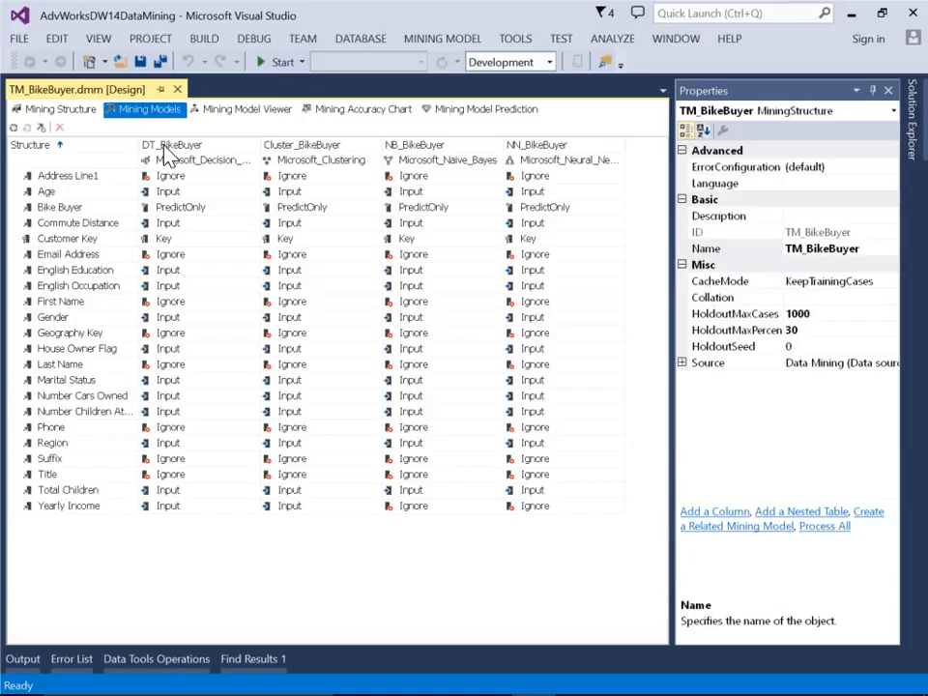
Create a new mining model named DT_BikeBuyer_Male using the Microsoft Decision Trees algorithm
right_click(161, 159)
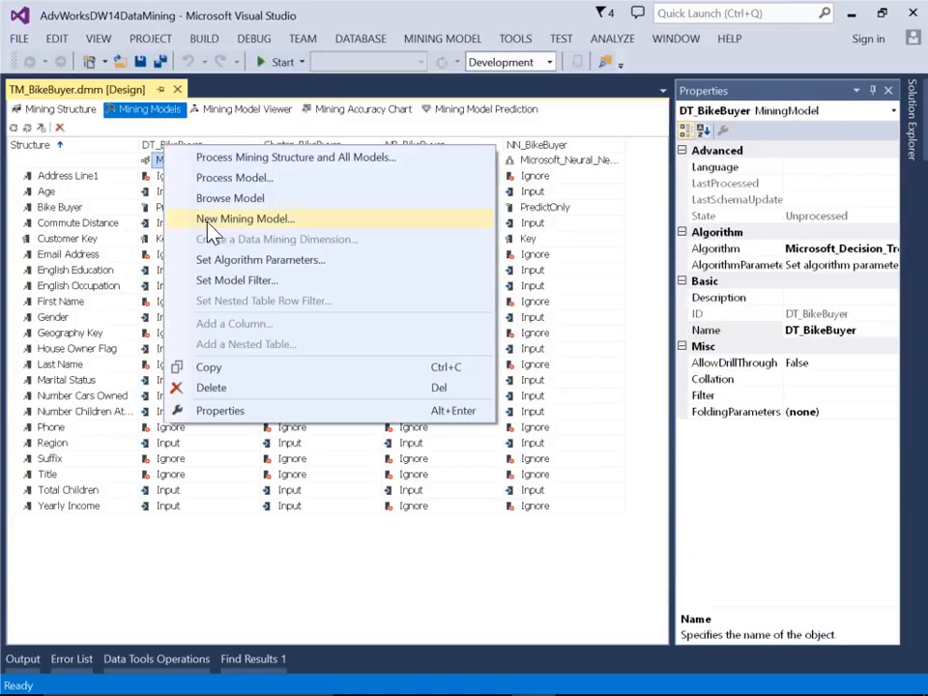
left_click(254, 223)
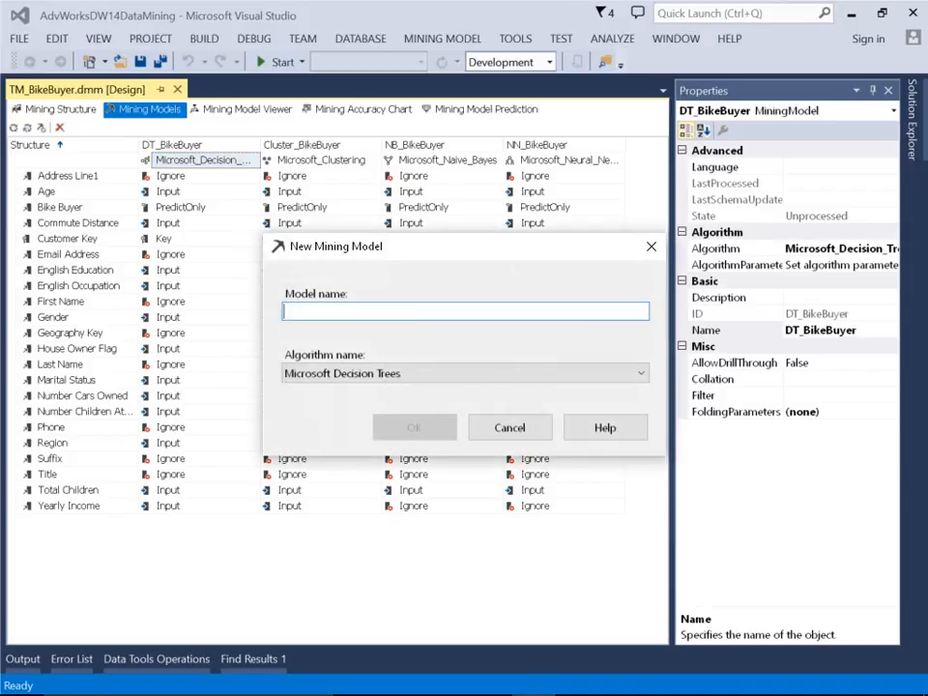
type("DT_Bike")
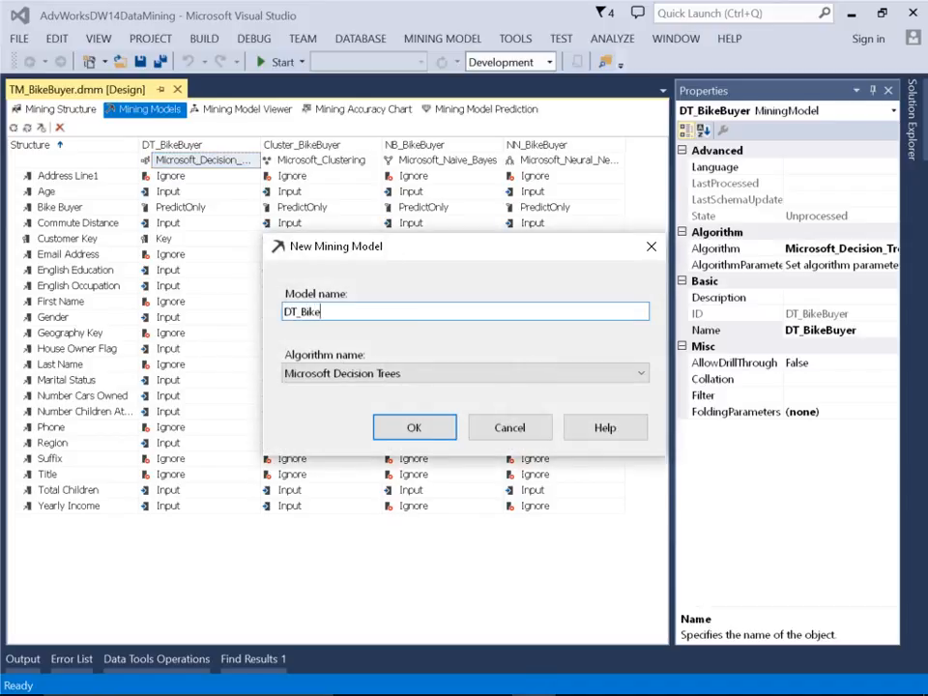
type("Buyer_Male")
left_click(427, 434)
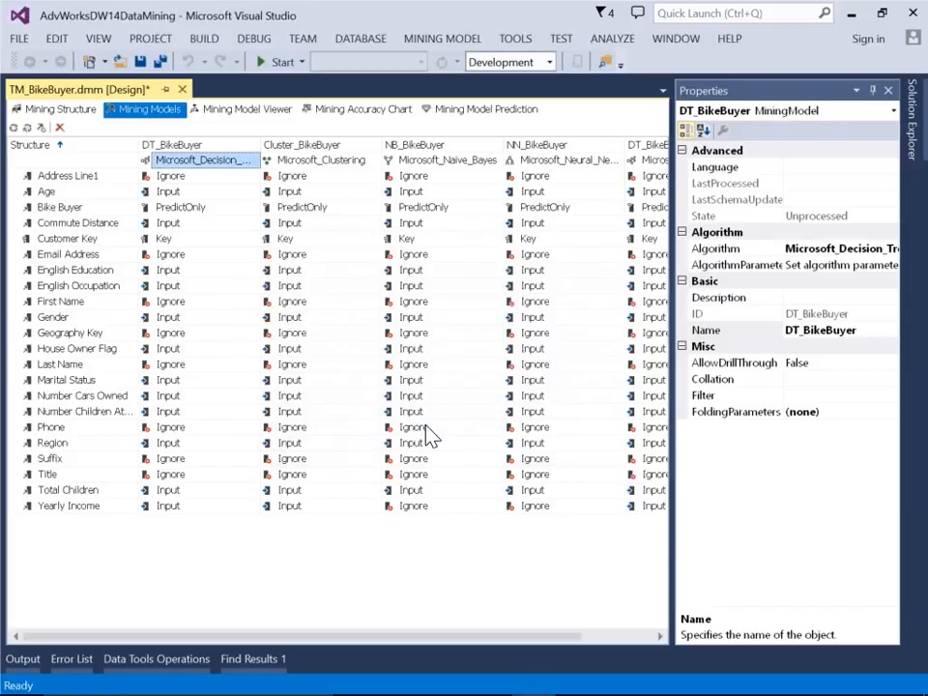
Set a model filter on DT_BikeBuyer_Male with the condition Gender = M
left_click(611, 637)
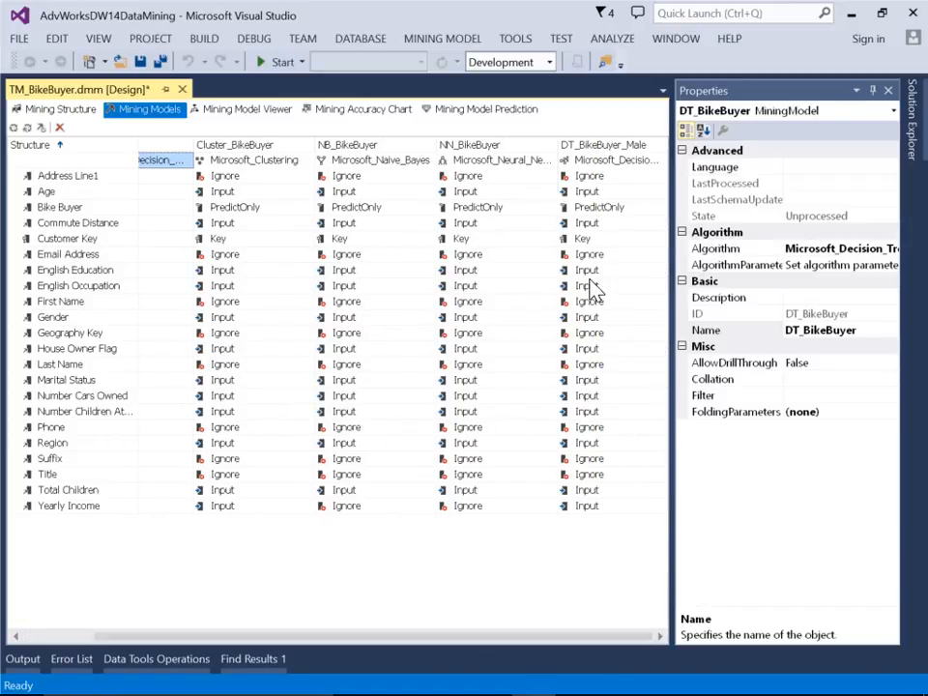
left_click(596, 159)
right_click(599, 155)
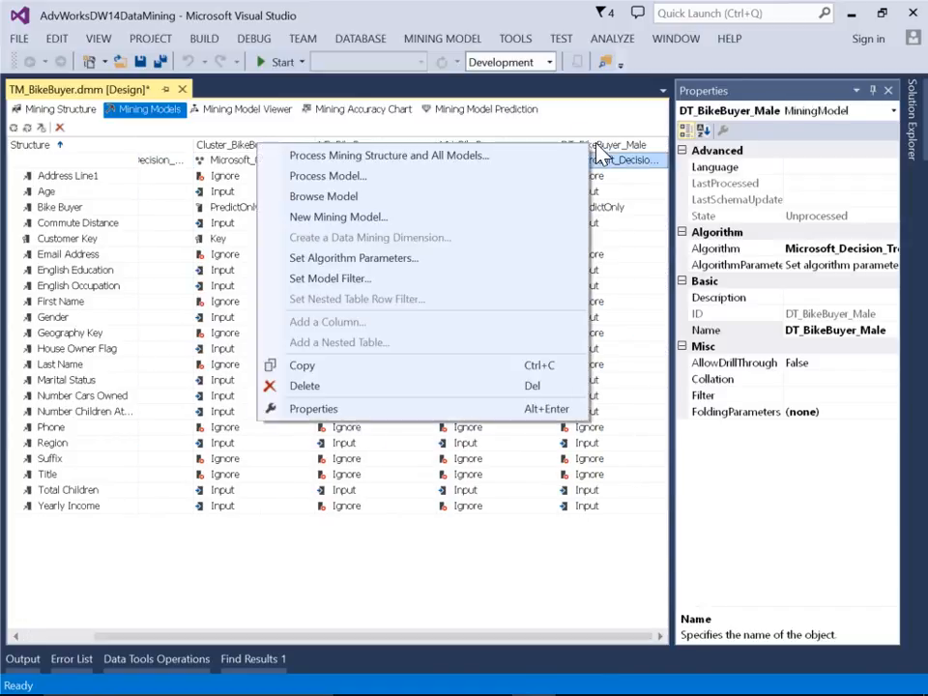
left_click(327, 283)
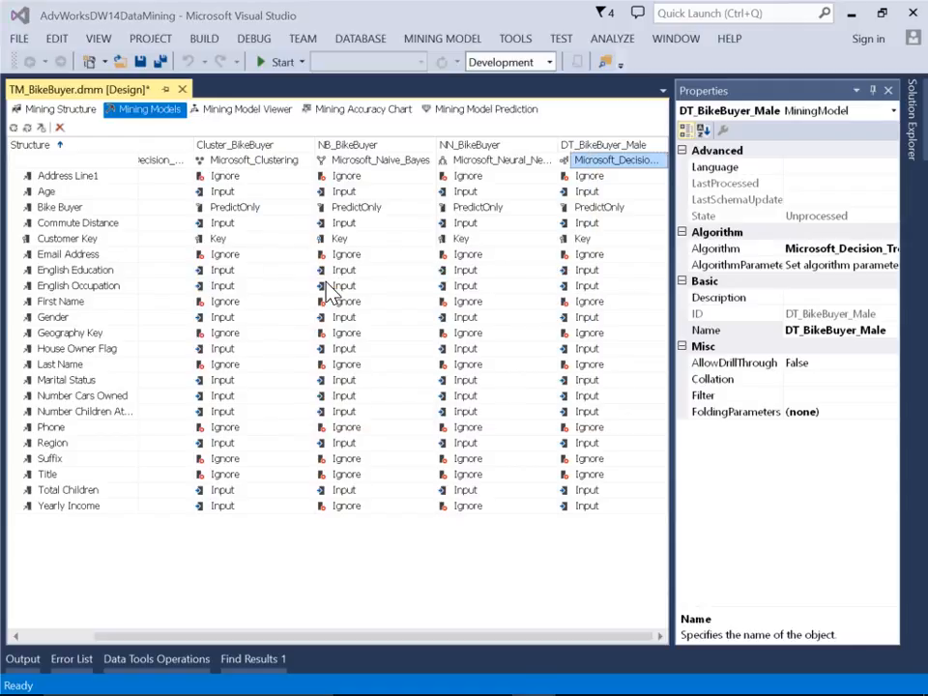
left_click(311, 187)
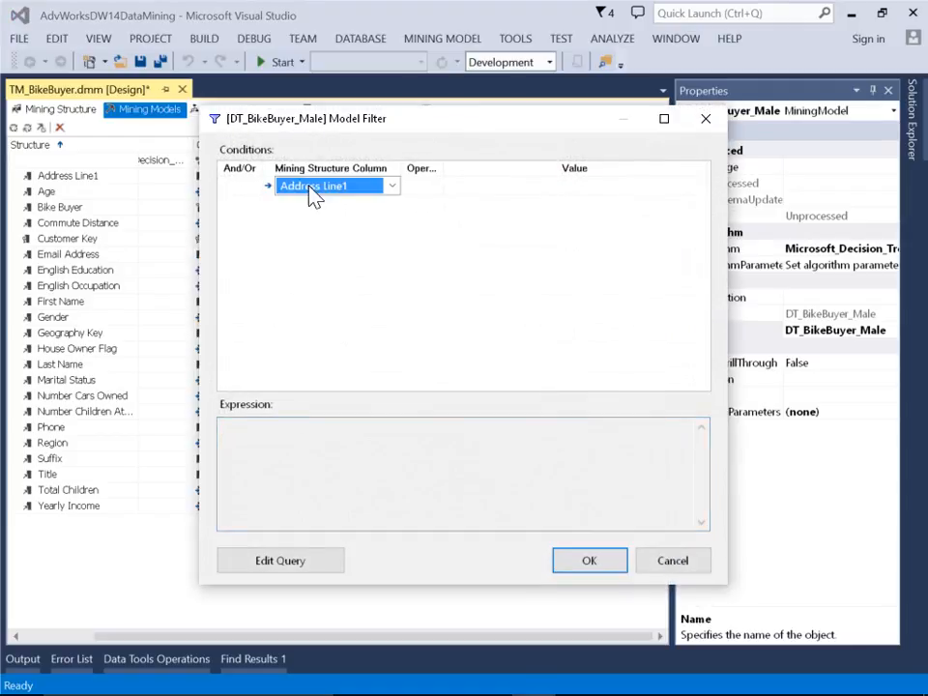
left_click(391, 186)
scroll(392, 311, "down", 1)
scroll(397, 307, "down", 2)
left_click(310, 216)
left_click(504, 206)
left_click(515, 190)
type("M")
key("Return")
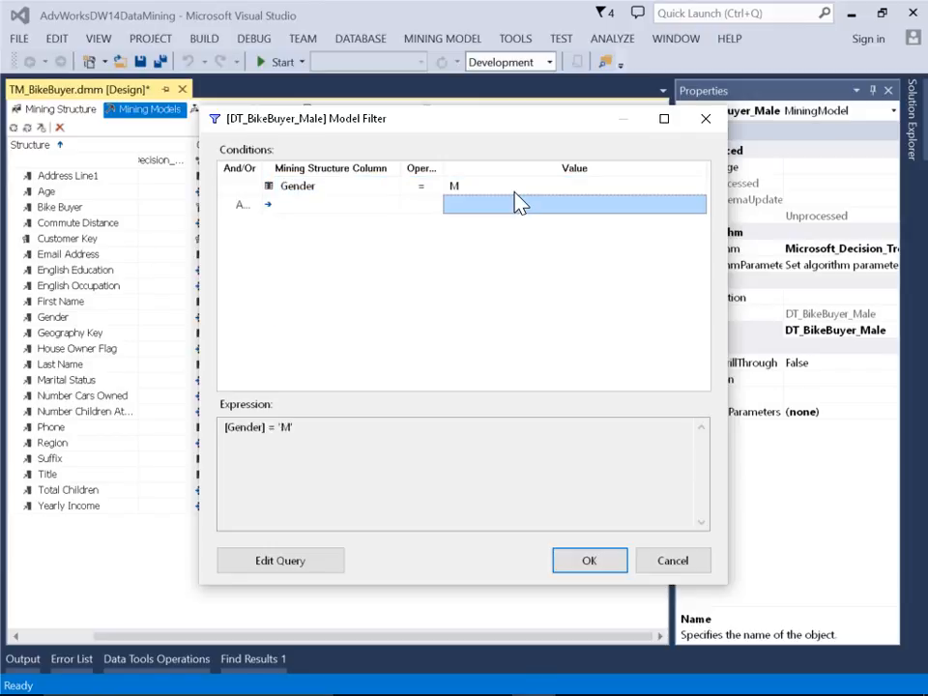
left_click(592, 563)
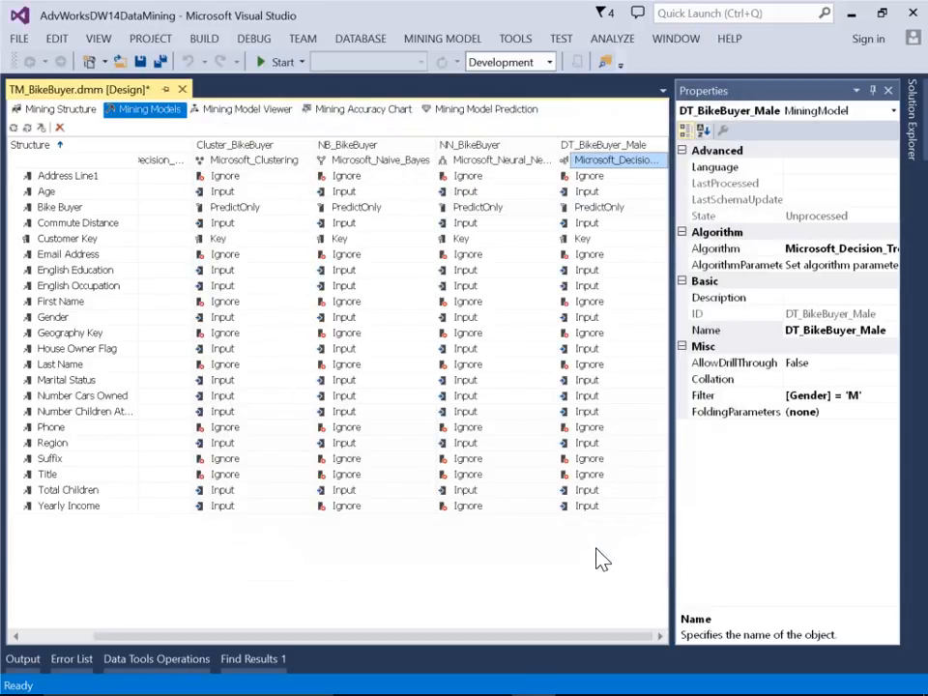
Create a new mining model named DT_BikeBuyer_Female using the Microsoft Decision Trees algorithm
right_click(573, 145)
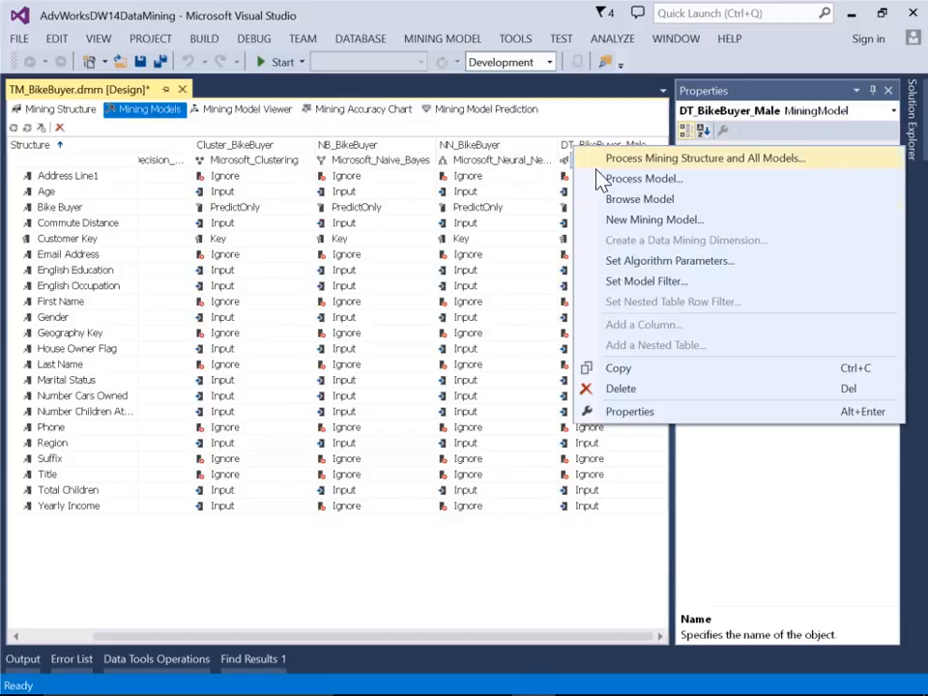
left_click(631, 222)
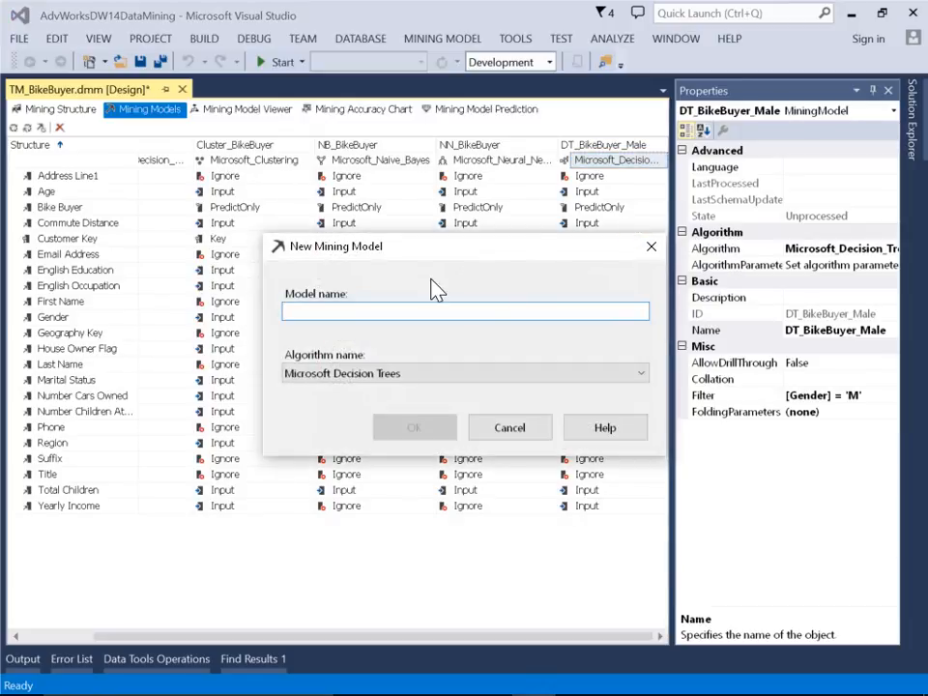
type("DT")
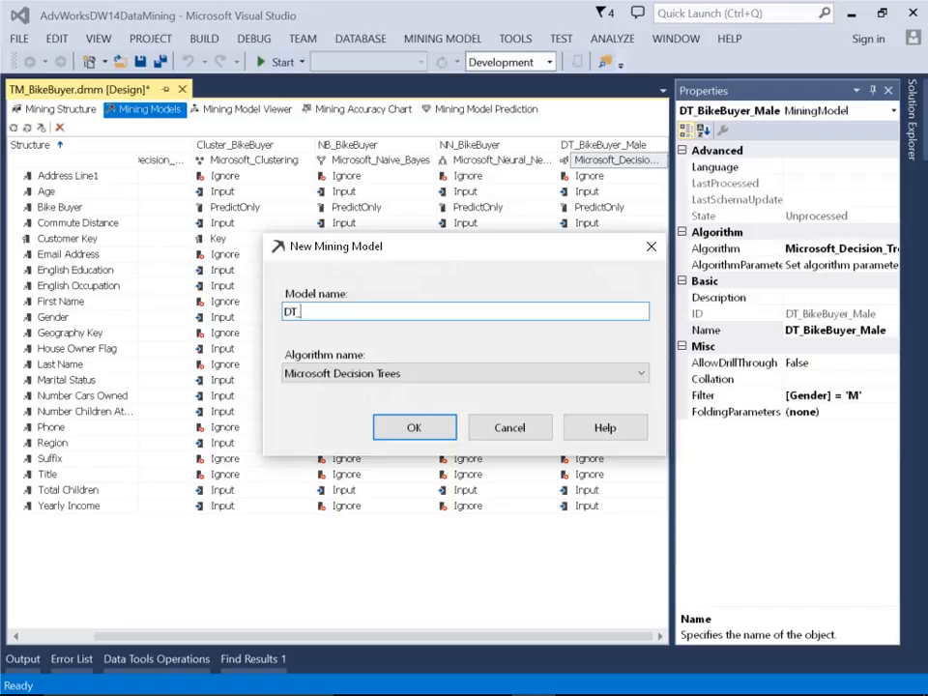
type("_BikeBuyer_Female")
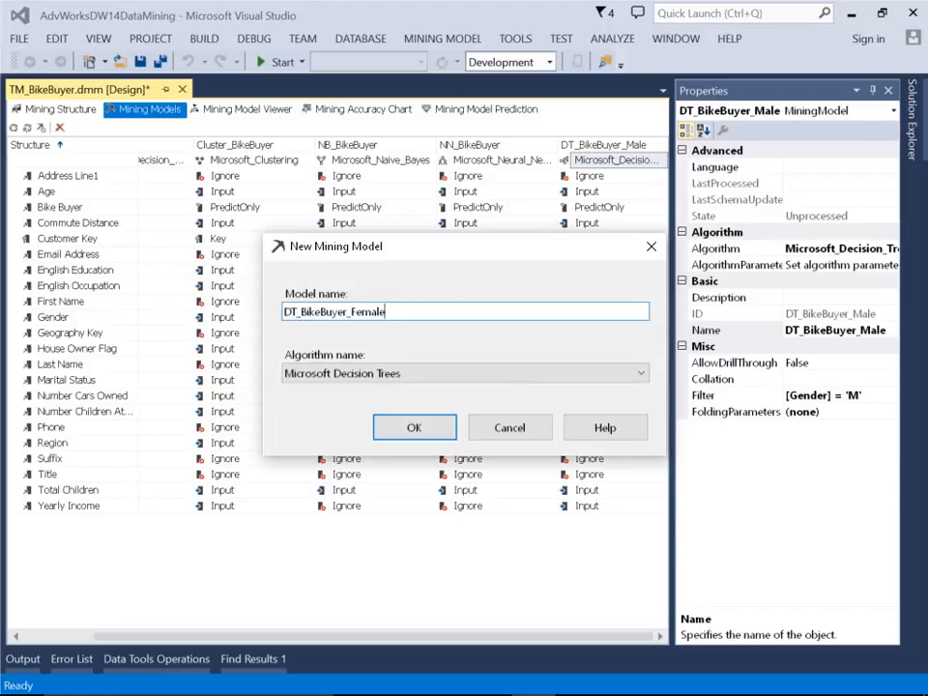
left_click(439, 435)
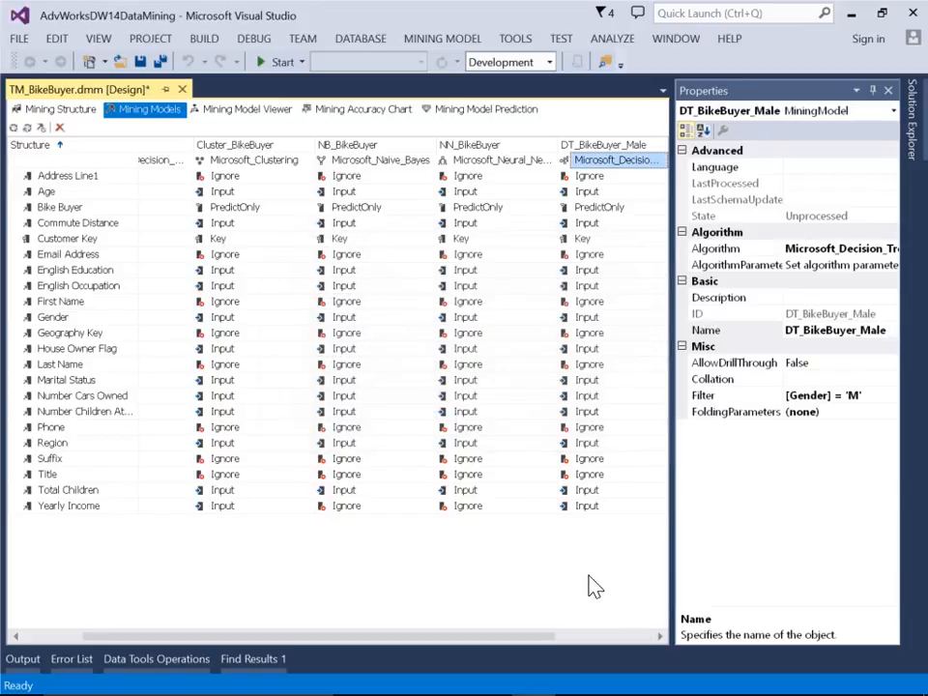
Change the model filter condition of DT_BikeBuyer_Female to Gender = F
left_click(629, 638)
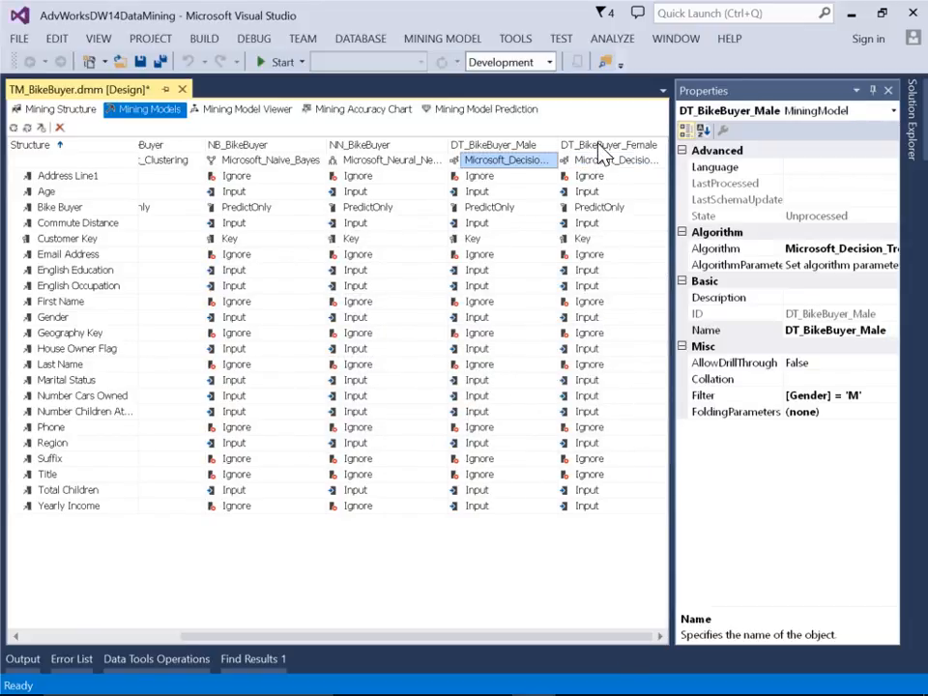
right_click(600, 153)
left_click(354, 292)
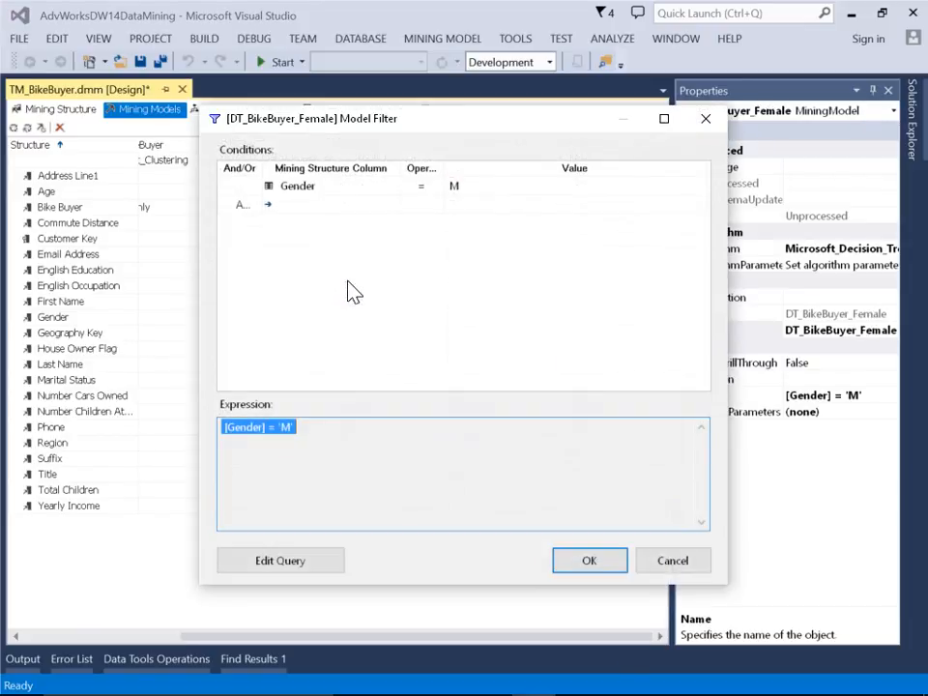
left_click(313, 429)
left_click(502, 187)
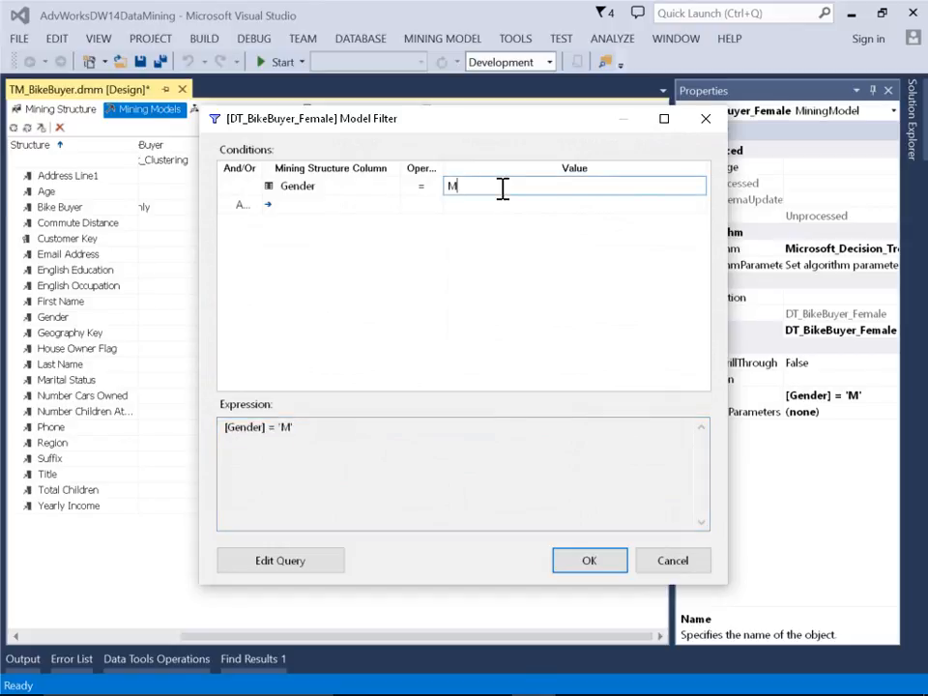
type("F")
left_click(501, 200)
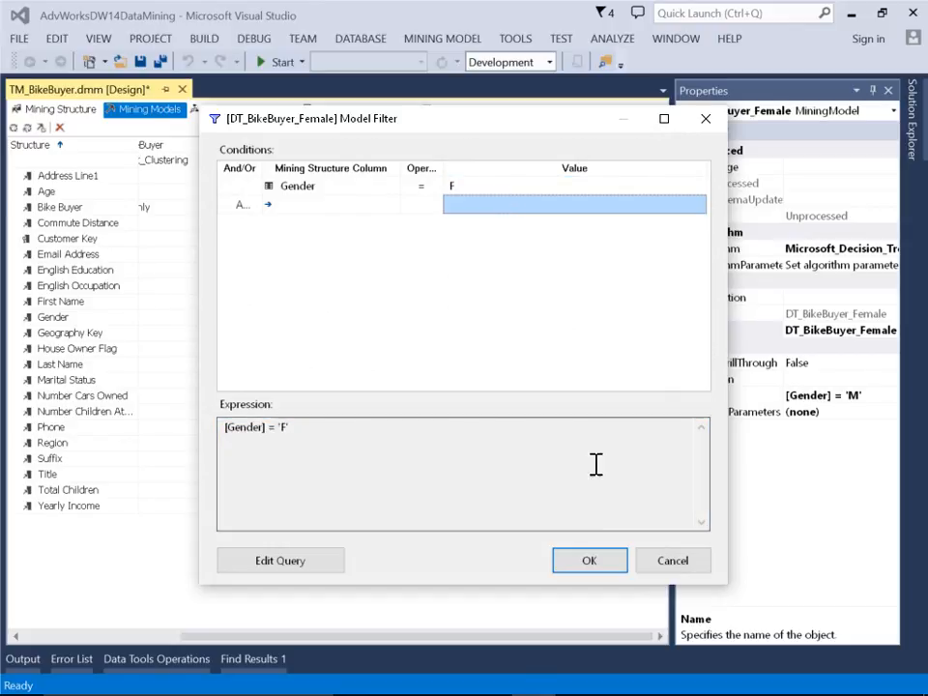
left_click(589, 561)
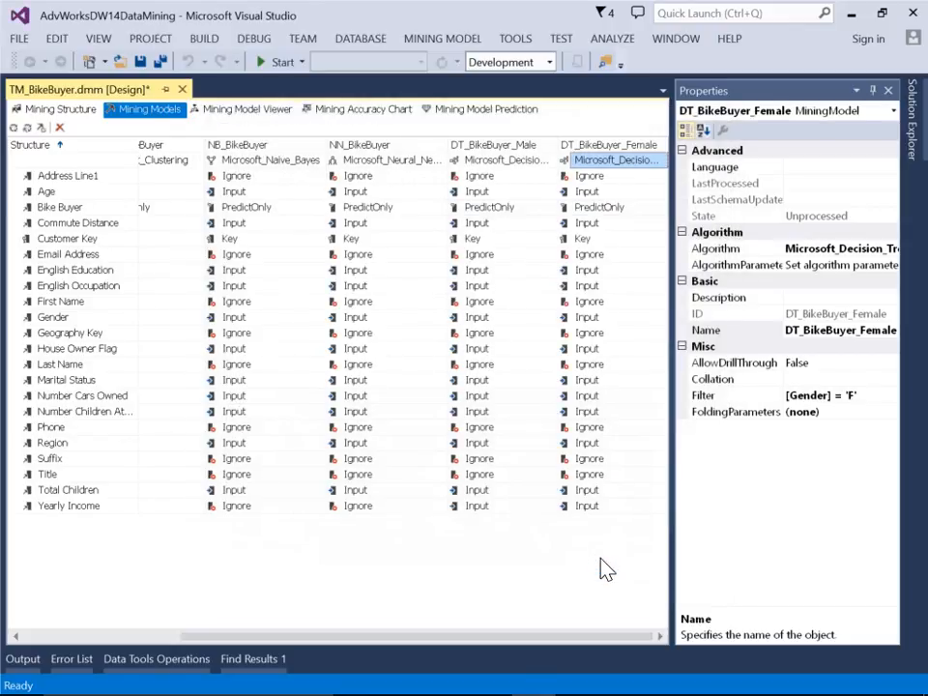
Build and deploy the project, run full processing of the TM_BikeBuyer mining structure with all its models, and close the processing dialogs
right_click(244, 154)
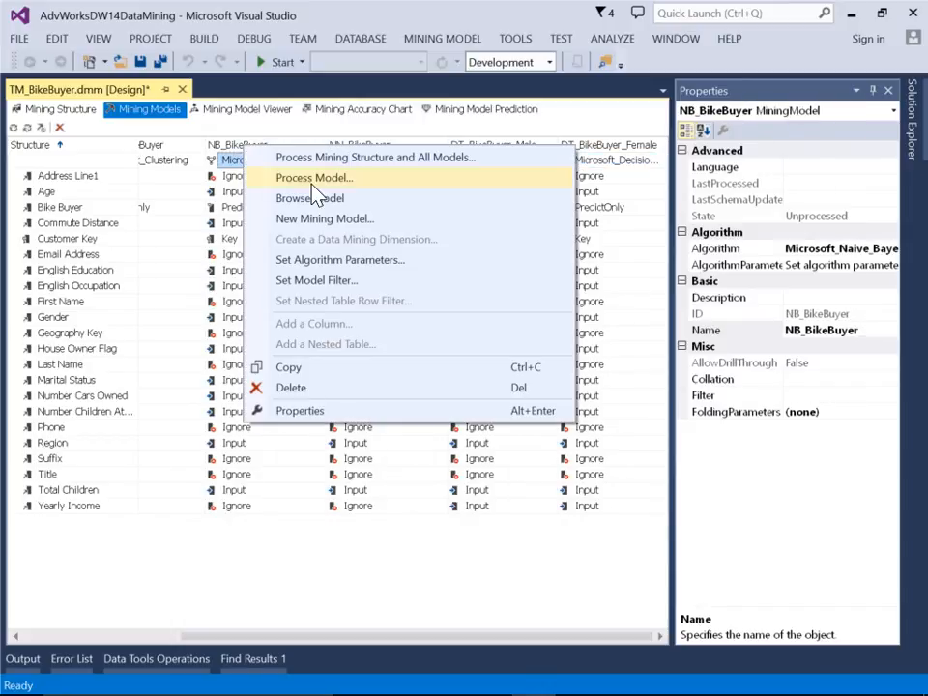
left_click(358, 161)
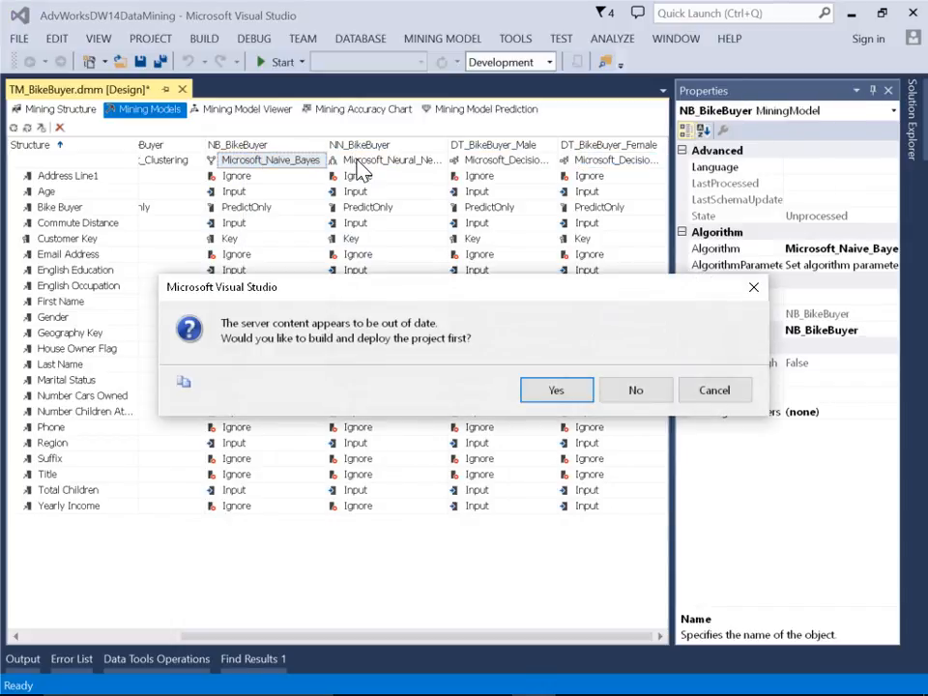
left_click(553, 387)
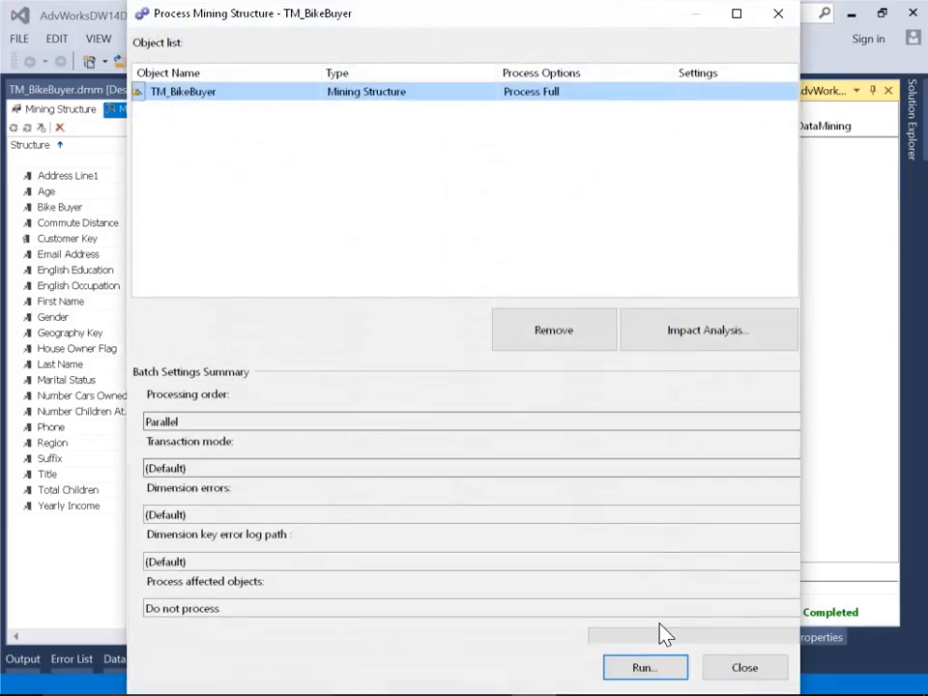
left_click(654, 676)
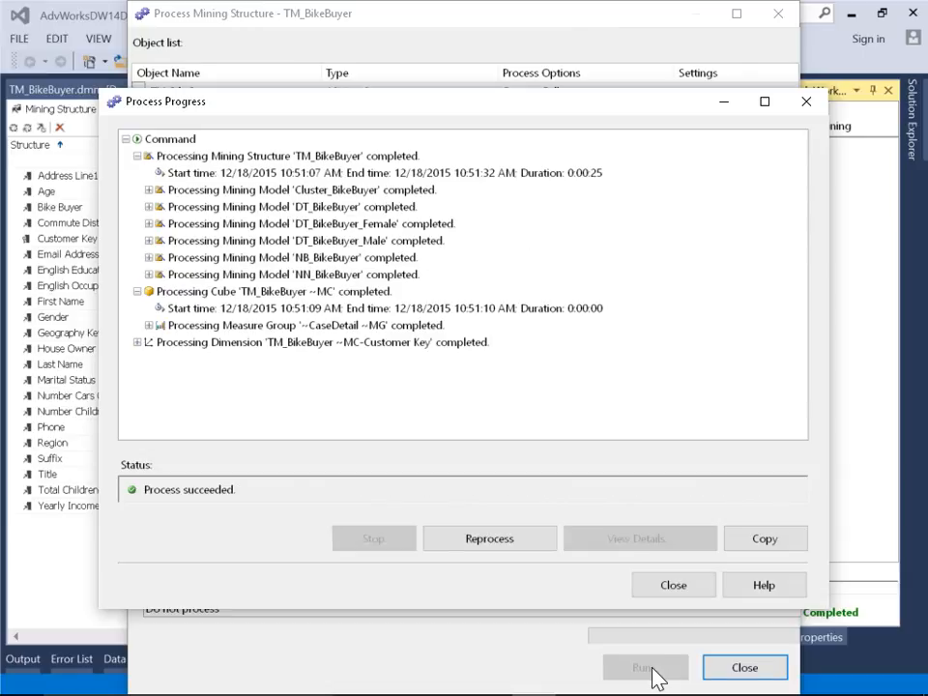
left_click(655, 590)
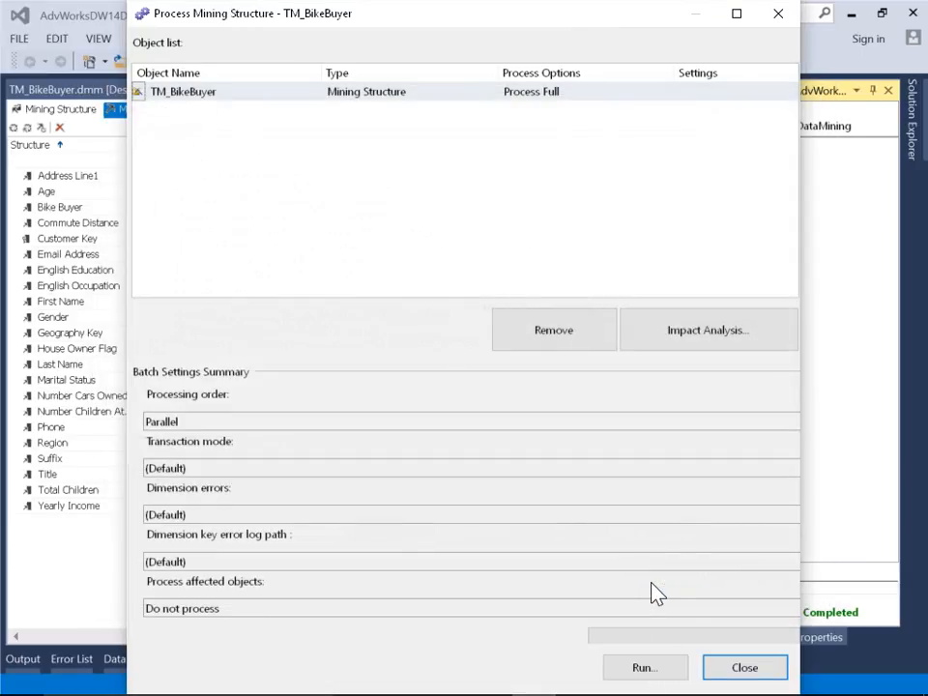
left_click(745, 669)
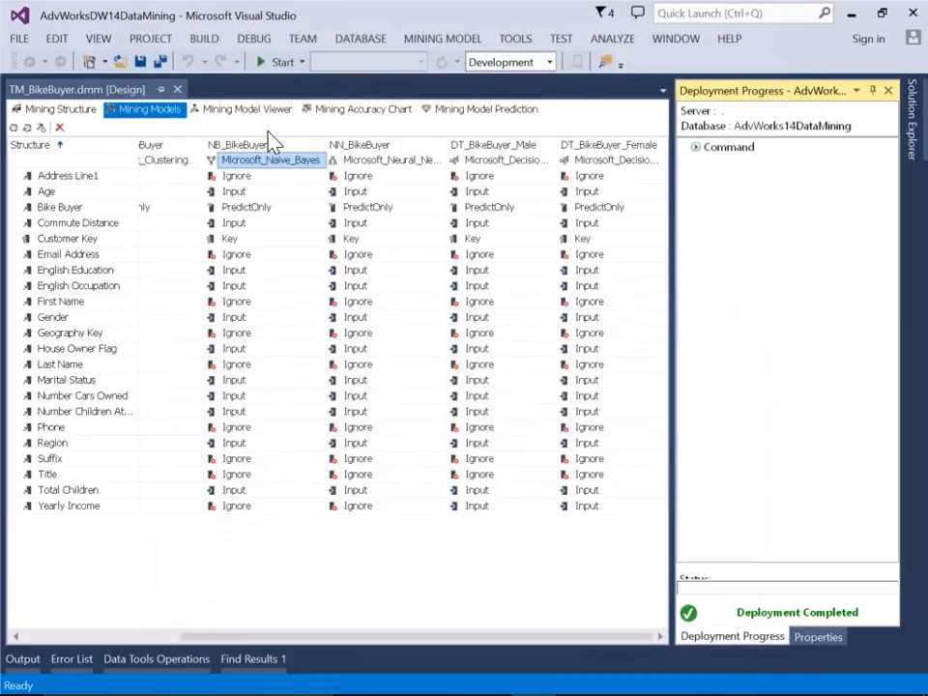
Open the mining model viewer, accept building and deploying the project, and display the DT_BikeBuyer_Male decision tree
left_click(247, 108)
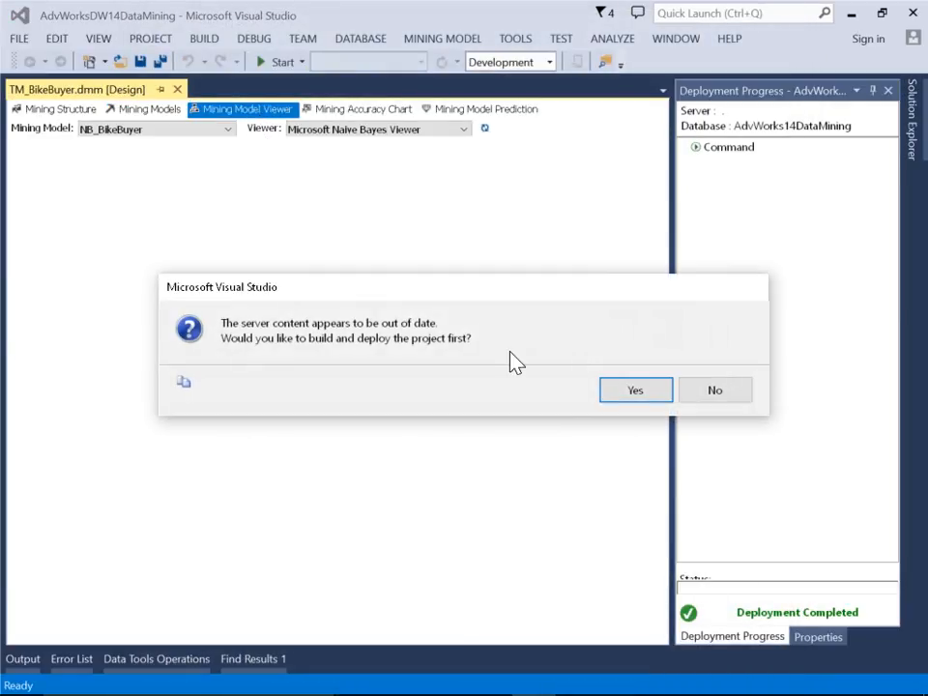
left_click(635, 389)
left_click(635, 389)
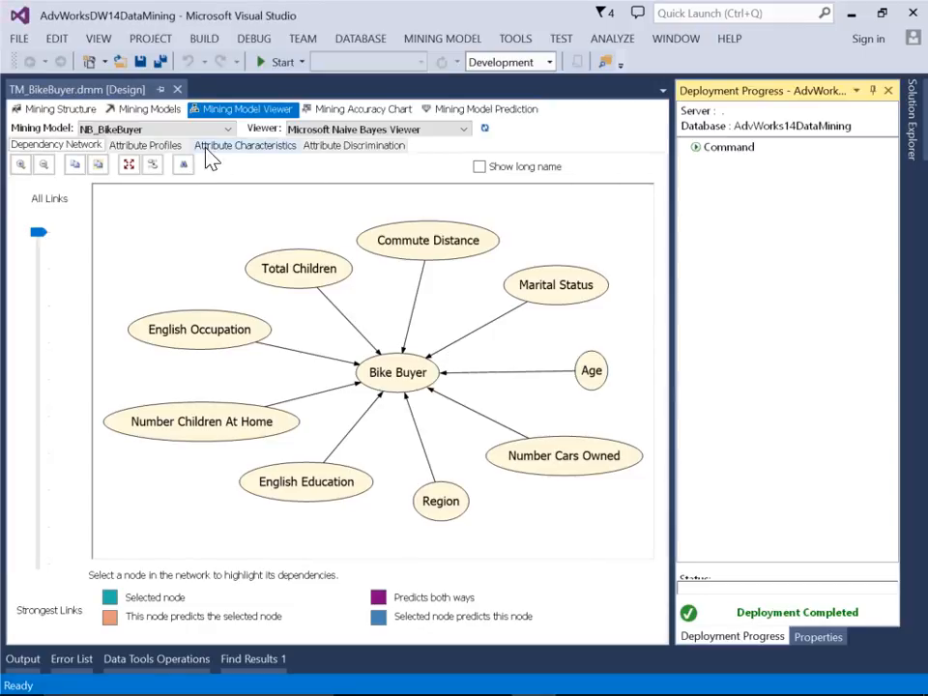
left_click(163, 131)
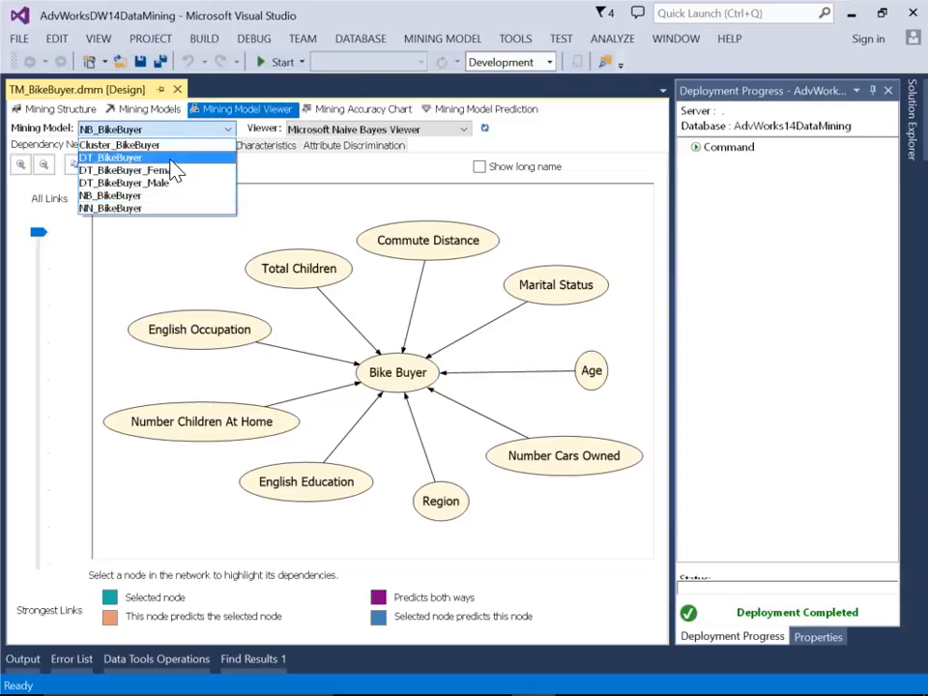
left_click(172, 183)
left_click(615, 389)
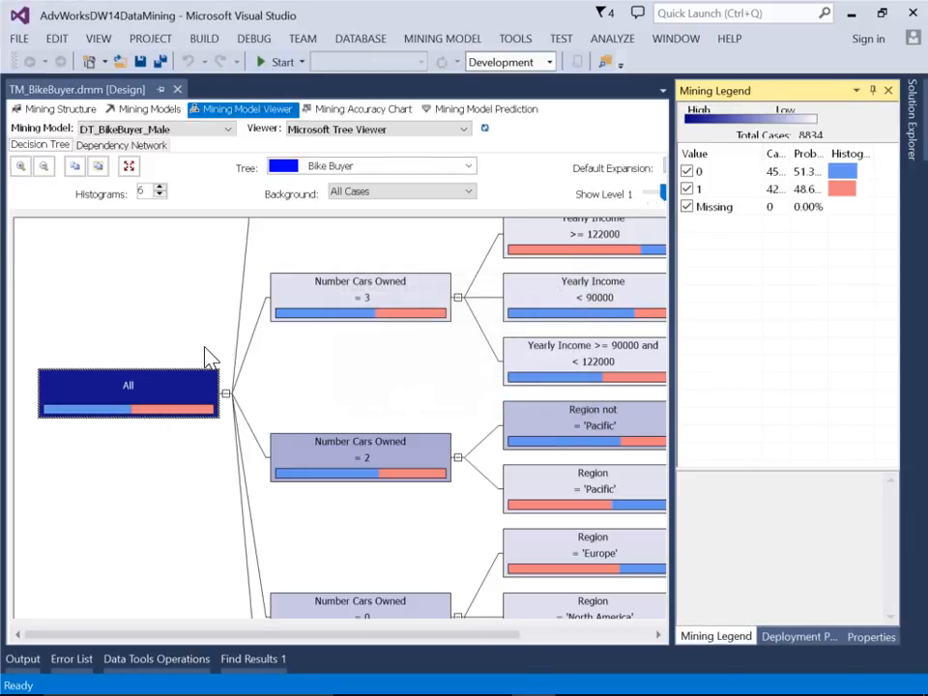
Widen the tree view and set the decision tree's background shading to Bike Buyer value 1
left_click_drag(672, 326, 725, 328)
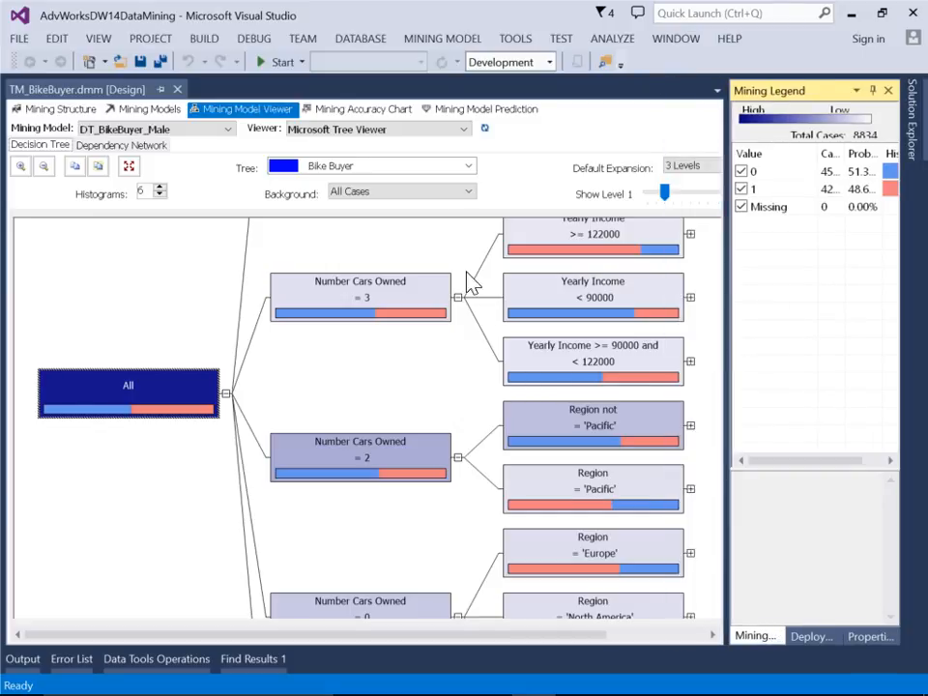
left_click(400, 200)
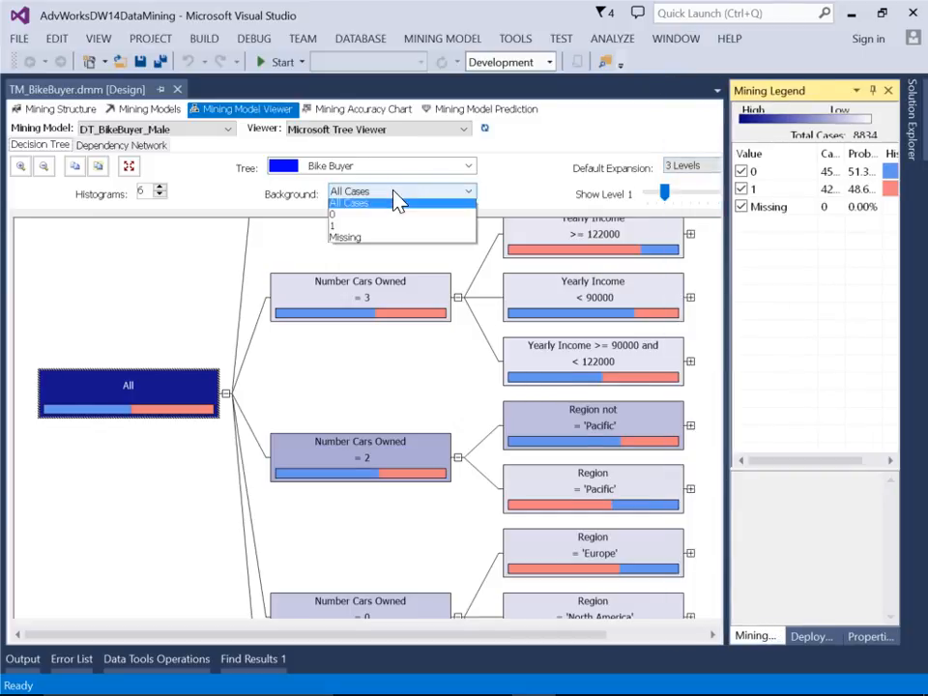
left_click(373, 223)
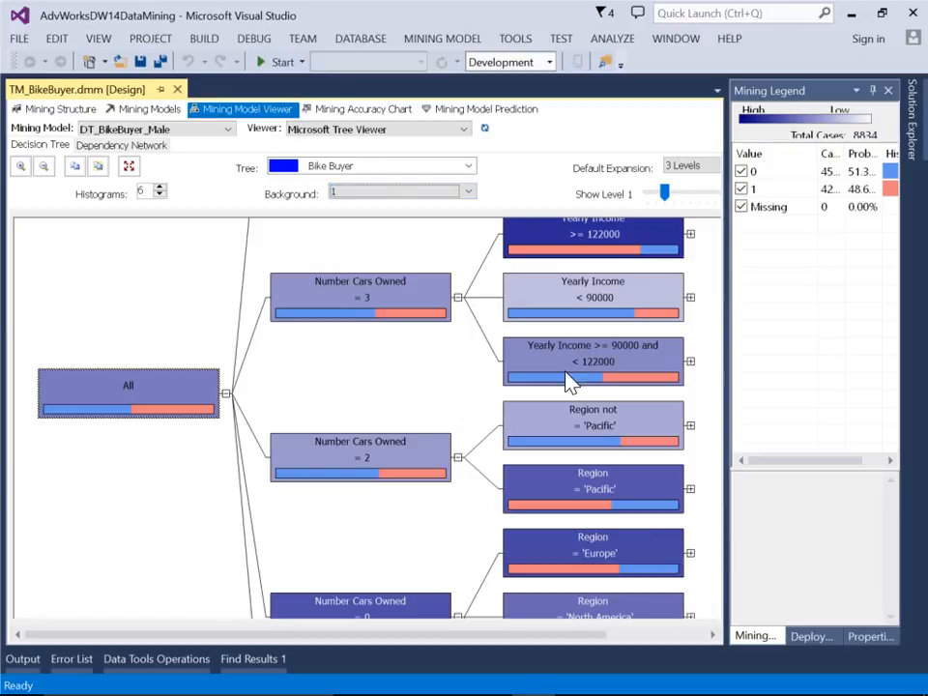
Examine the case counts and probabilities of the Region = 'Pacific', Region = 'Europe' and Yearly Income >= 122000 nodes in the legend
left_click(580, 495)
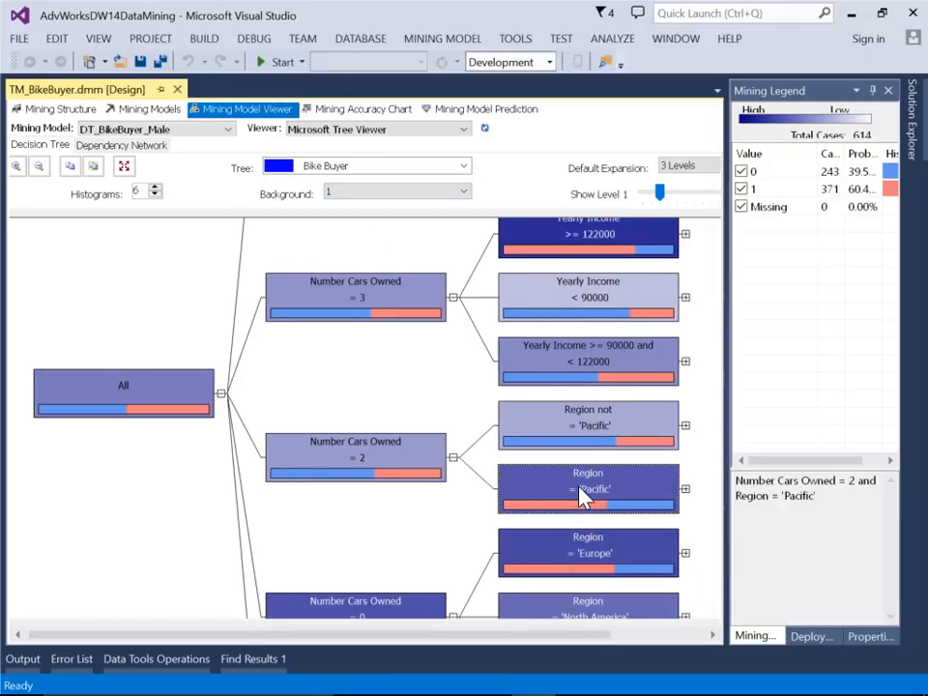
mouse_move(597, 495)
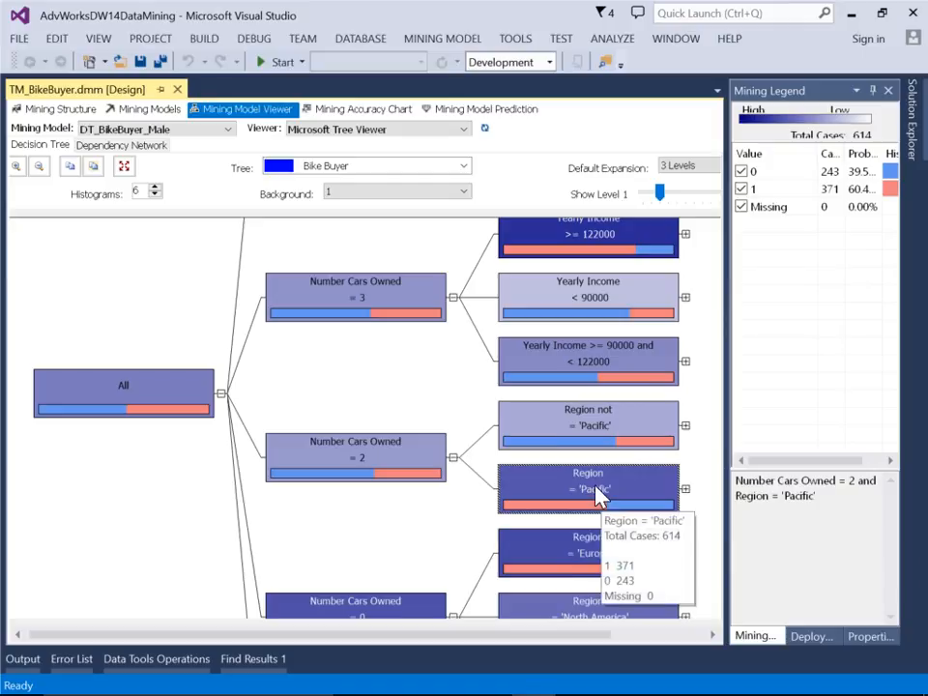
left_click(575, 559)
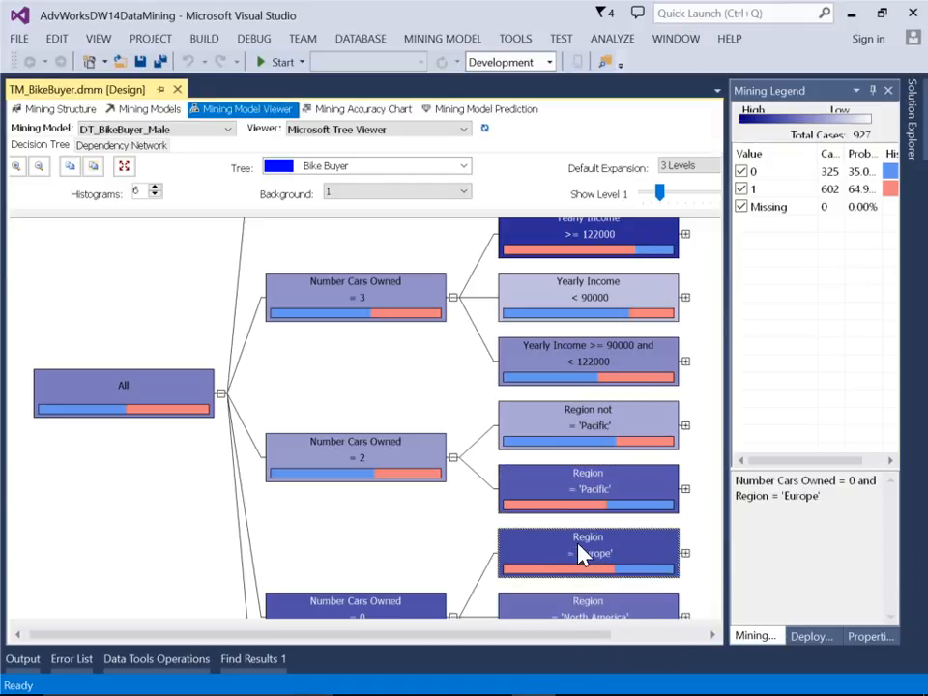
left_click_drag(818, 153, 778, 167)
left_click(747, 191)
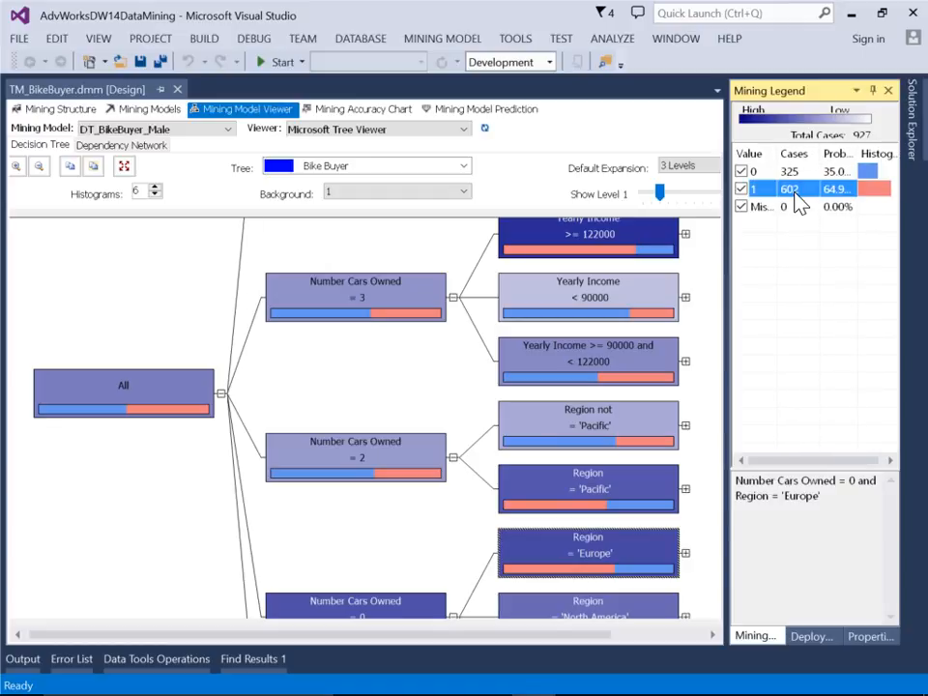
left_click_drag(859, 154, 875, 155)
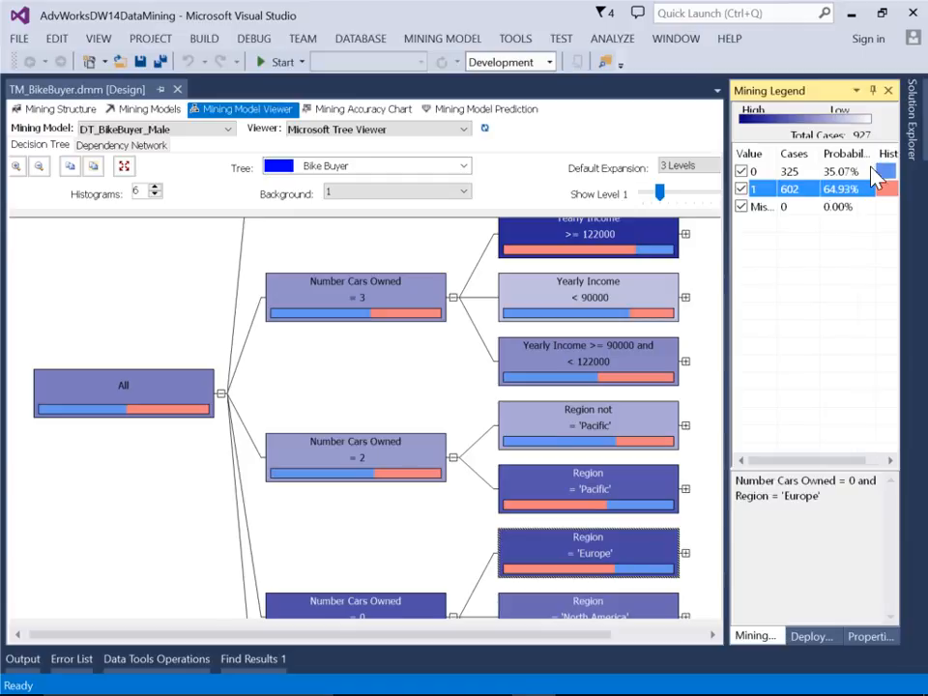
left_click(601, 238)
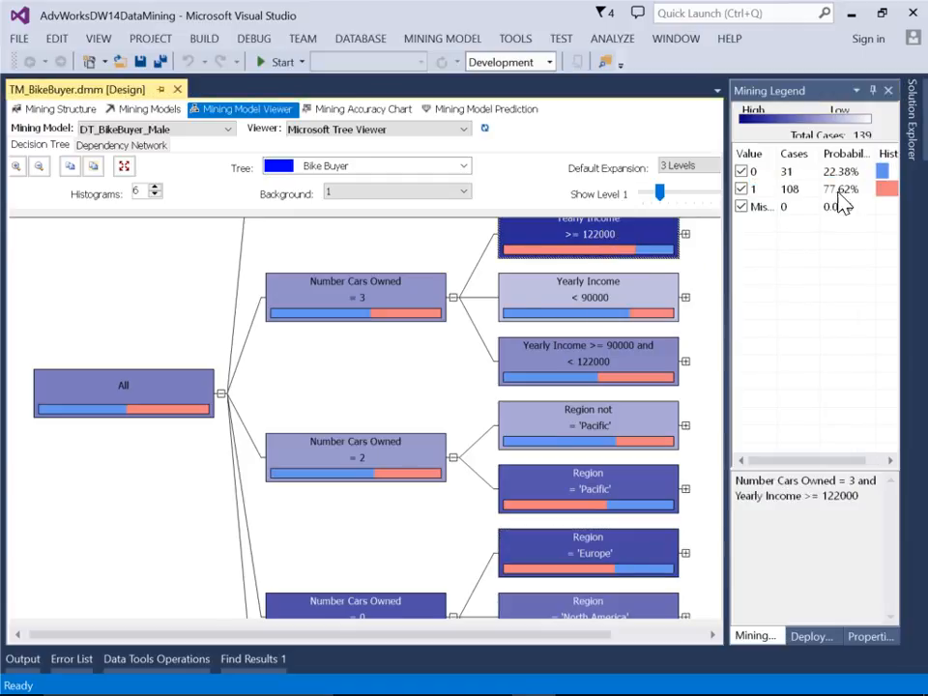
Try to drill through to the underlying cases from the Yearly Income >= 122000 and Number Cars Owned = 0 nodes
right_click(336, 386)
mouse_move(391, 422)
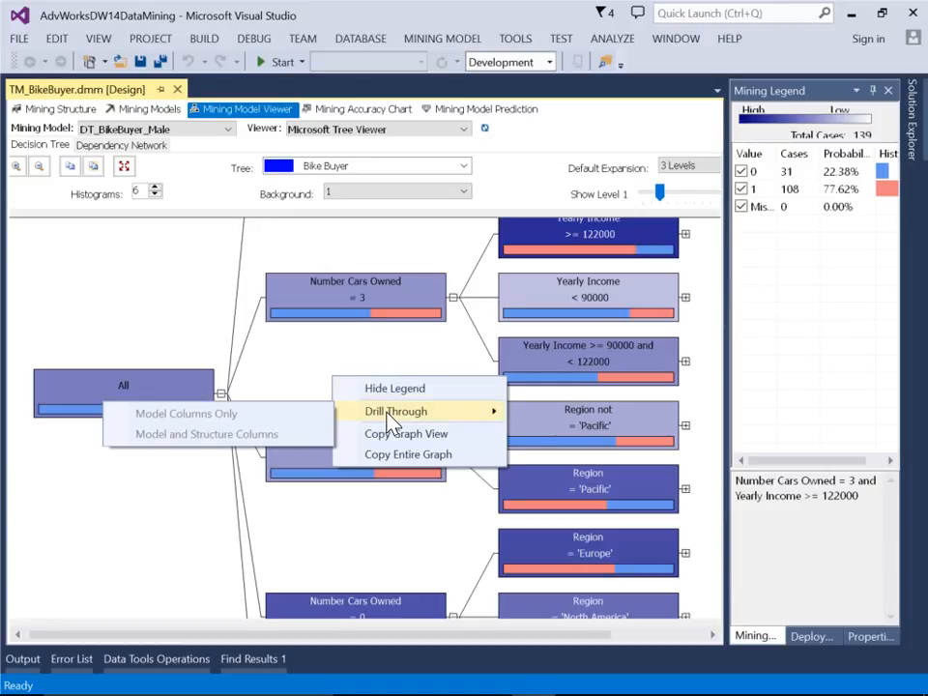
left_click(377, 346)
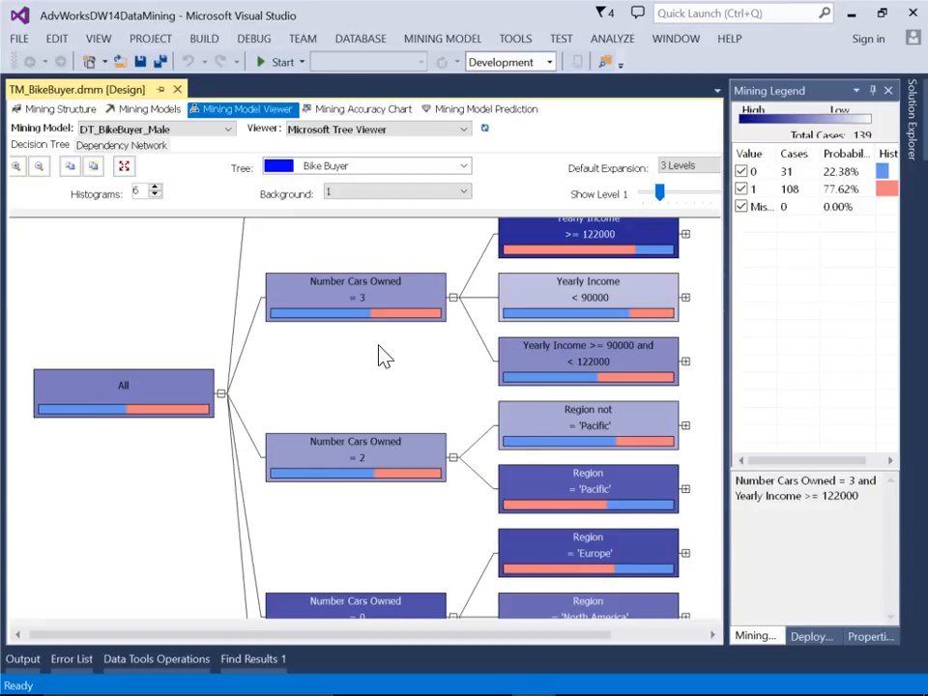
right_click(551, 234)
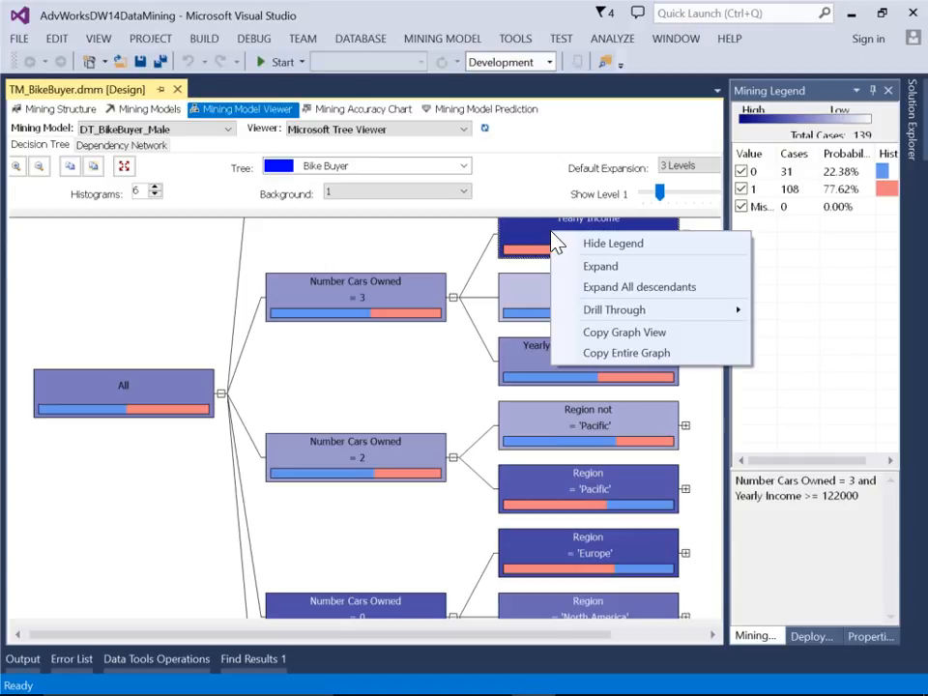
mouse_move(595, 315)
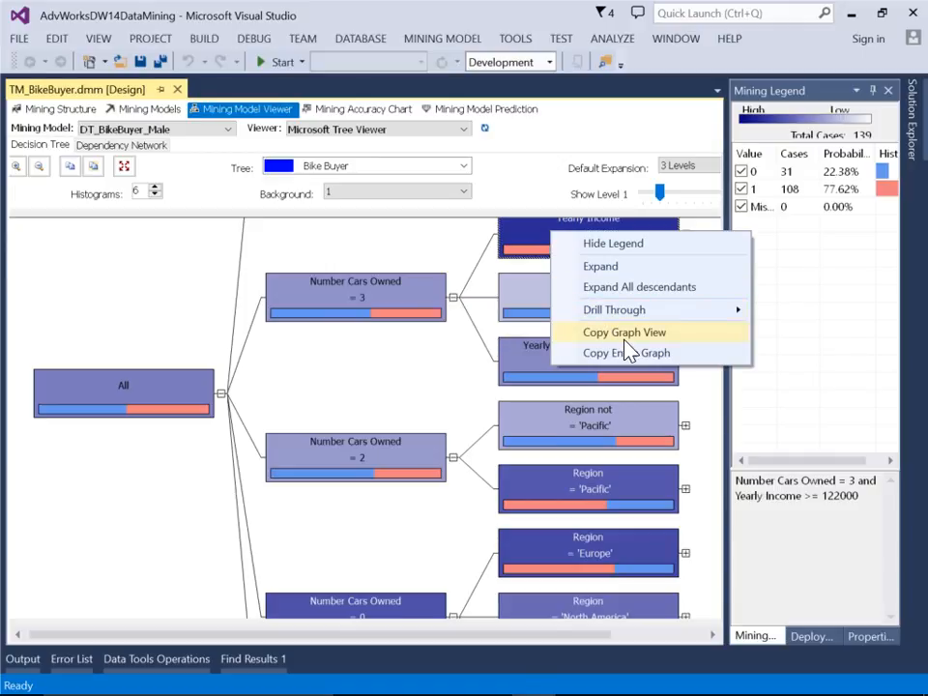
left_click(220, 292)
left_click(39, 168)
left_click(39, 167)
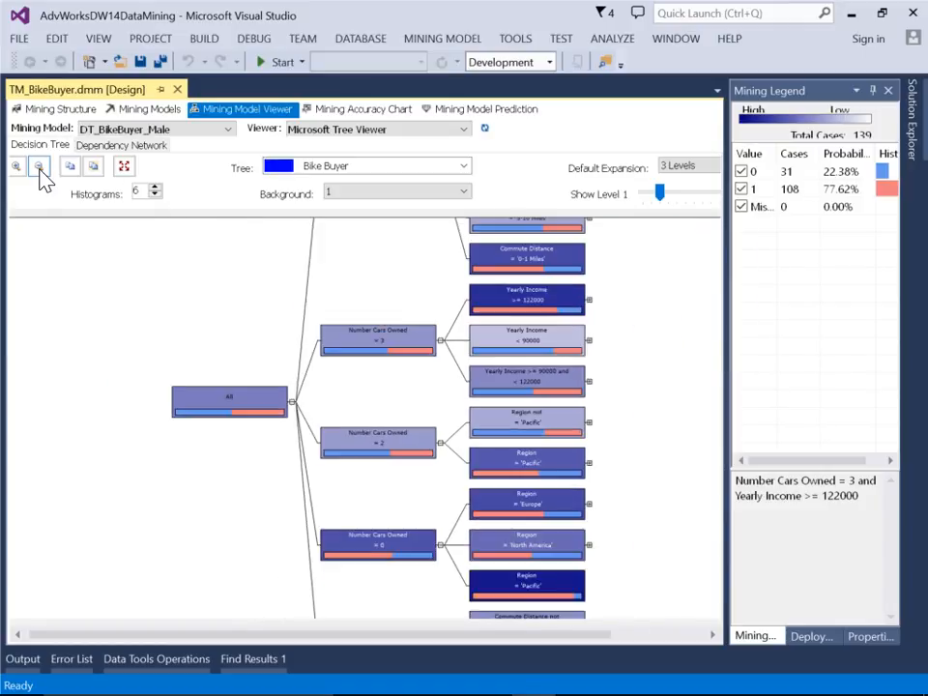
left_click(391, 547)
right_click(394, 547)
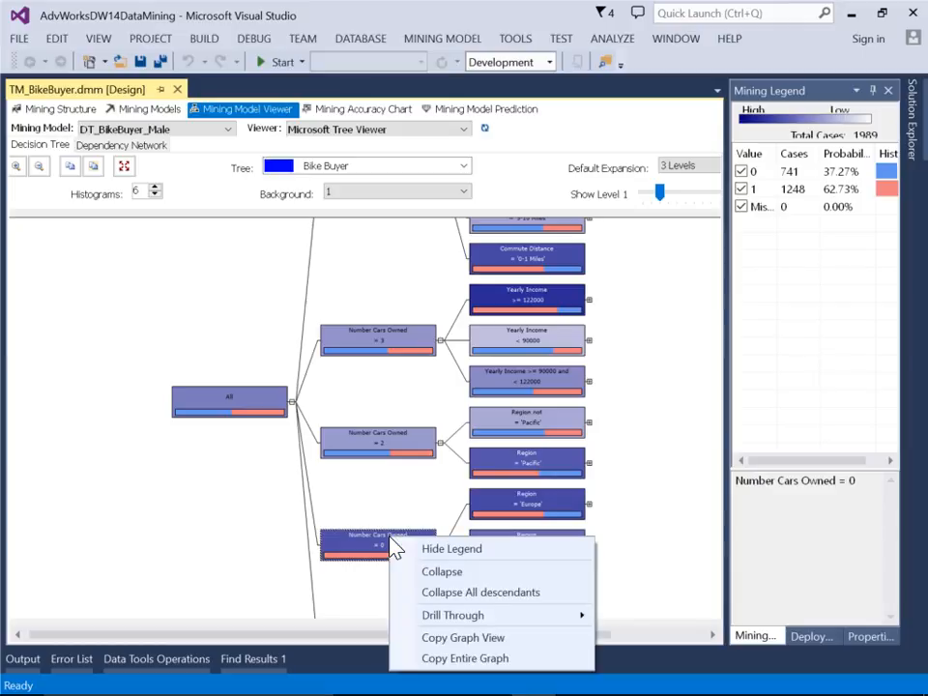
mouse_move(448, 621)
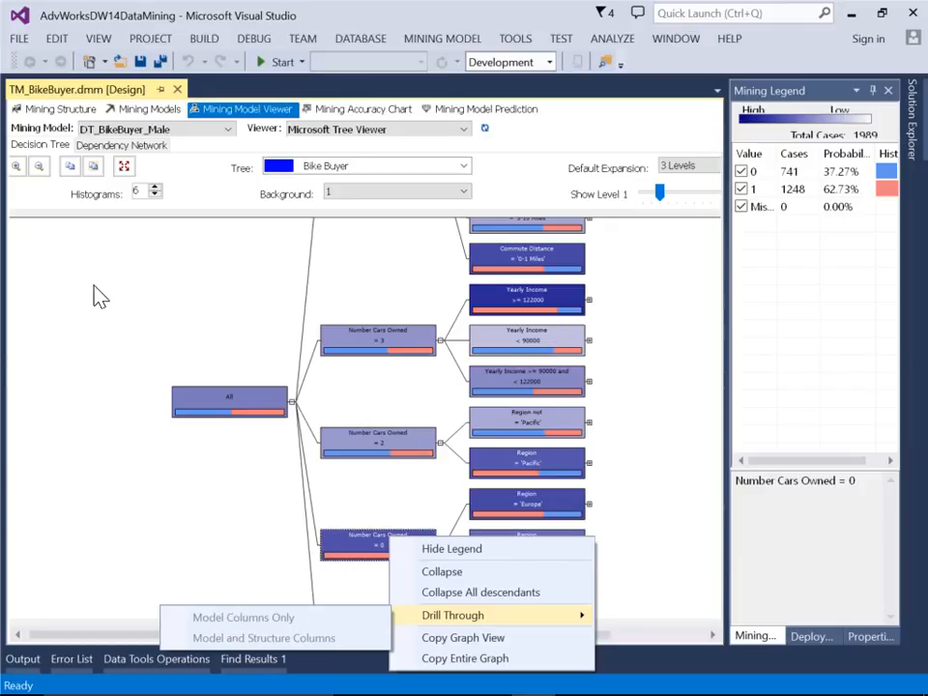
Set the AllowDrillThrough property of the DT_BikeBuyer_Male mining model to True
left_click(72, 113)
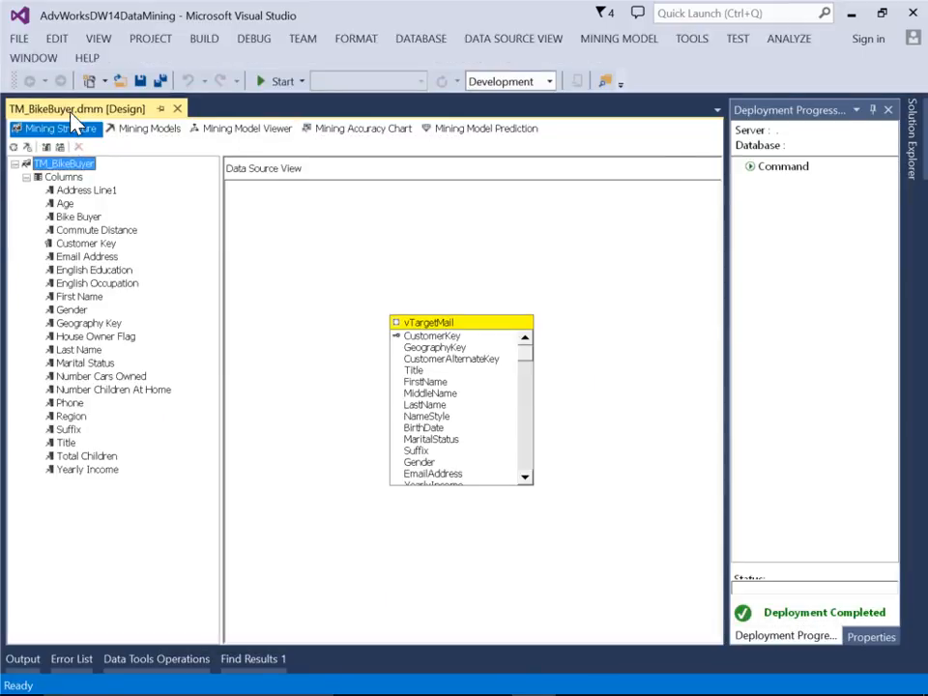
left_click(150, 129)
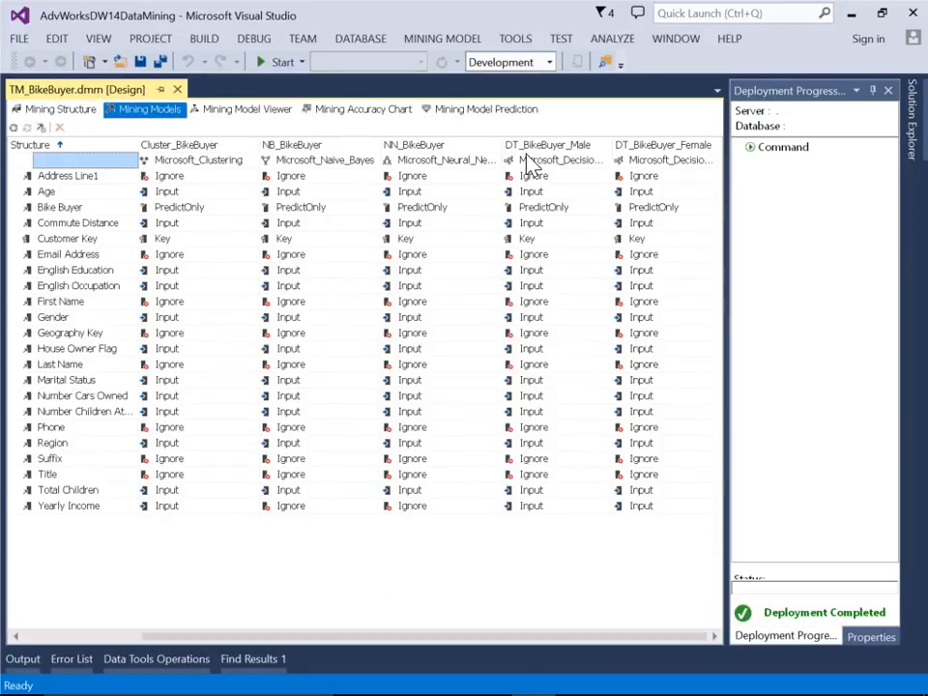
left_click(560, 159)
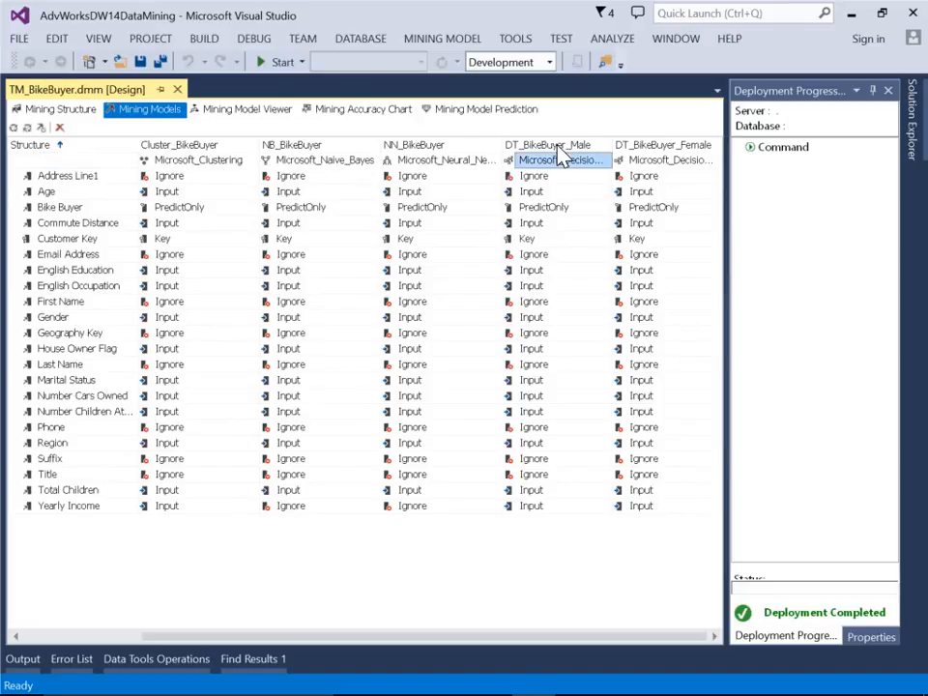
left_click(869, 637)
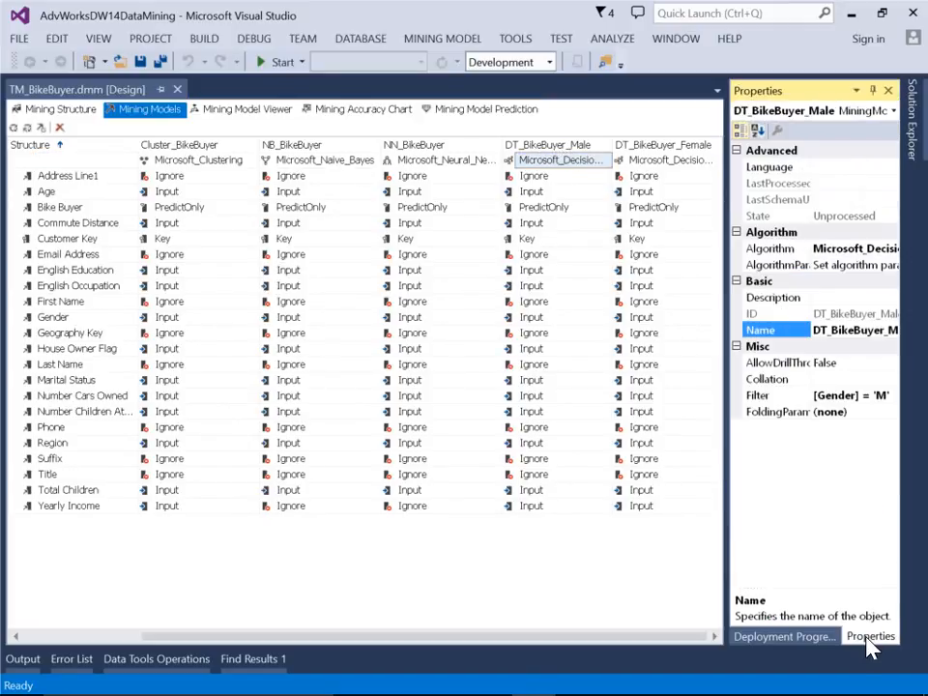
left_click(764, 363)
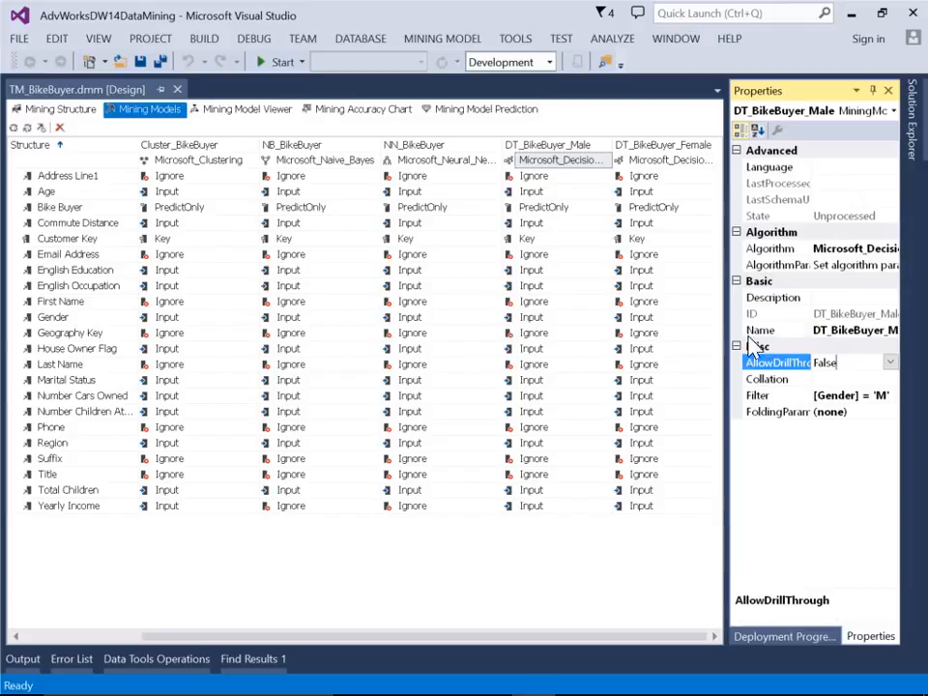
left_click_drag(724, 328, 627, 326)
left_click(824, 363)
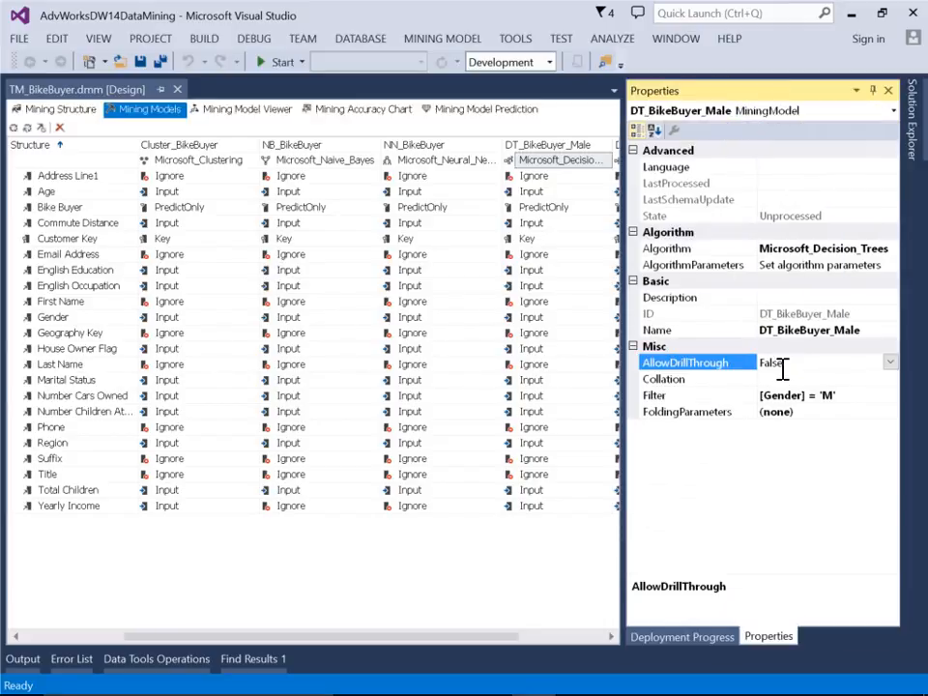
left_click(889, 362)
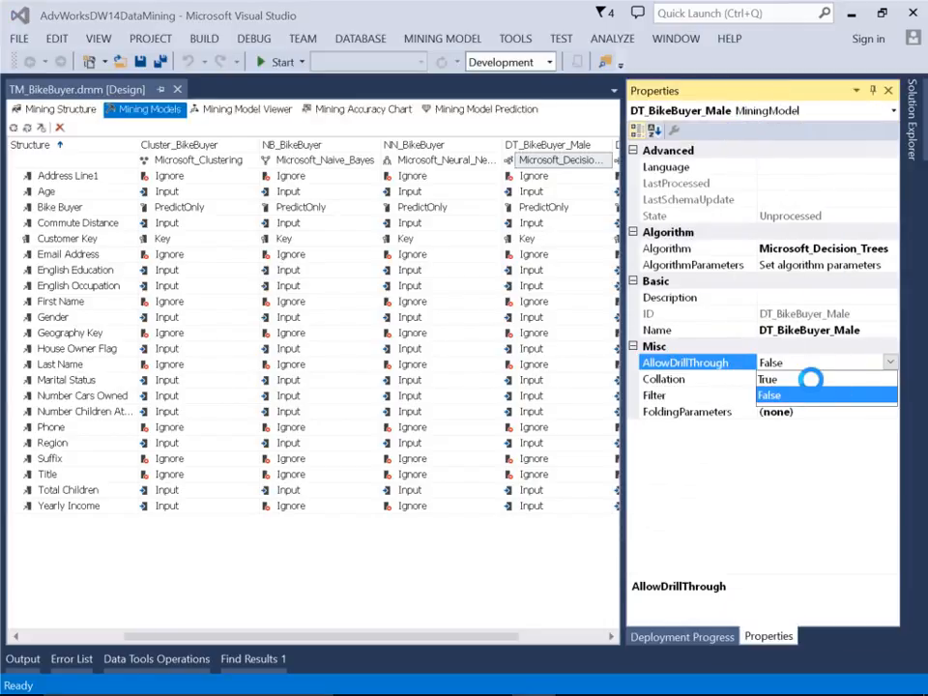
left_click(810, 379)
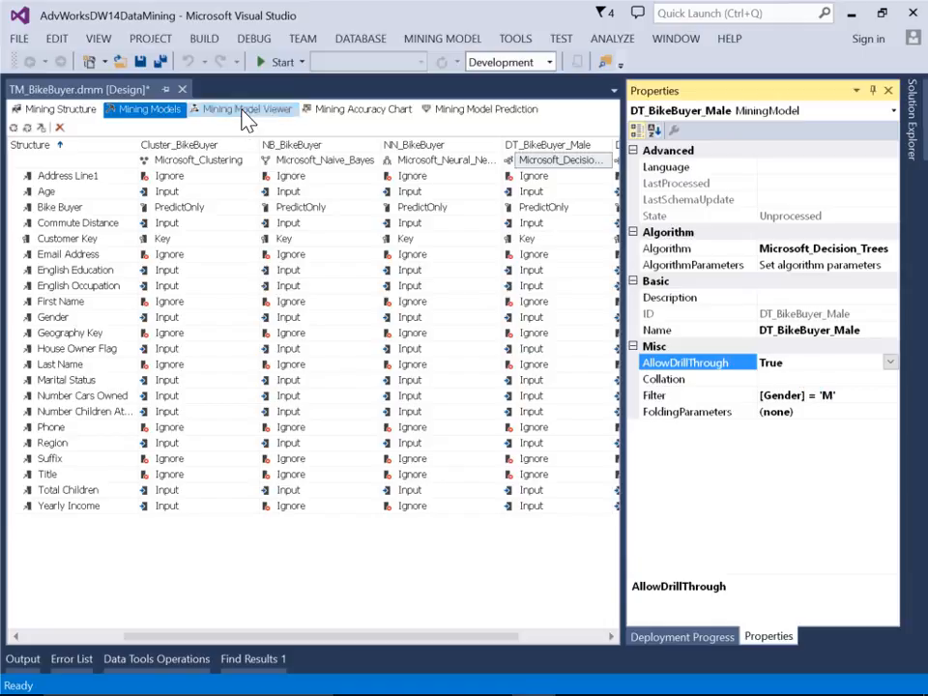
Redeploy the project from the model viewer, run full processing of DT_BikeBuyer_Male, and close the processing dialogs
left_click(246, 110)
left_click(620, 395)
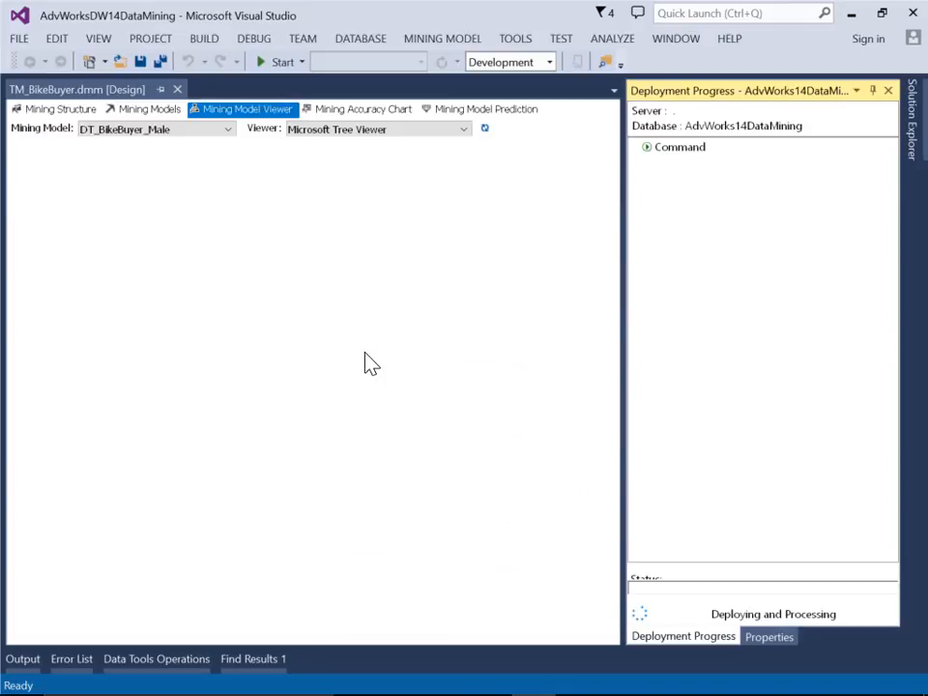
left_click(615, 401)
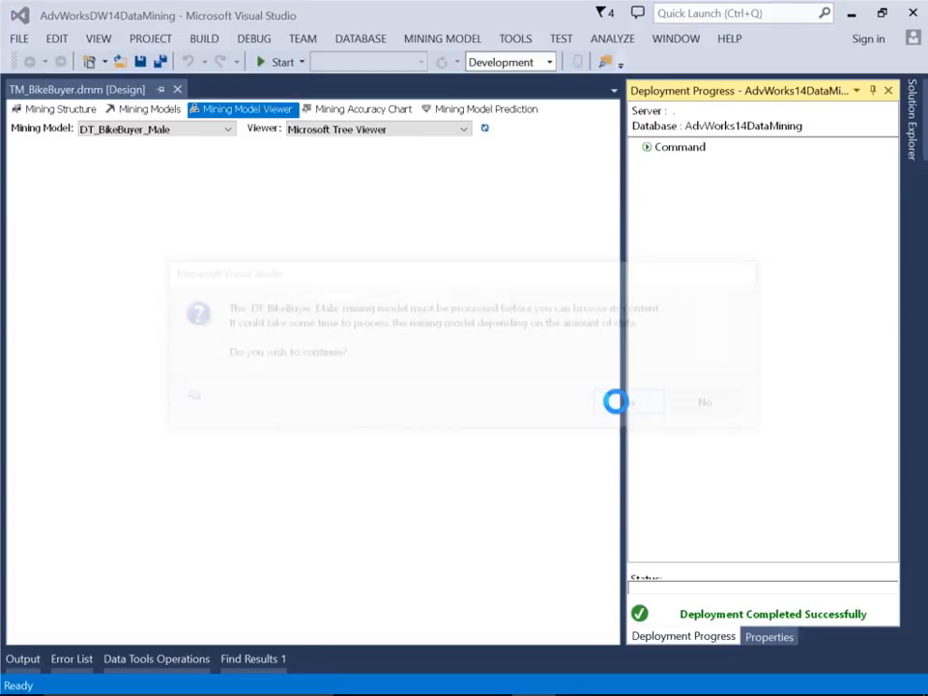
left_click(553, 390)
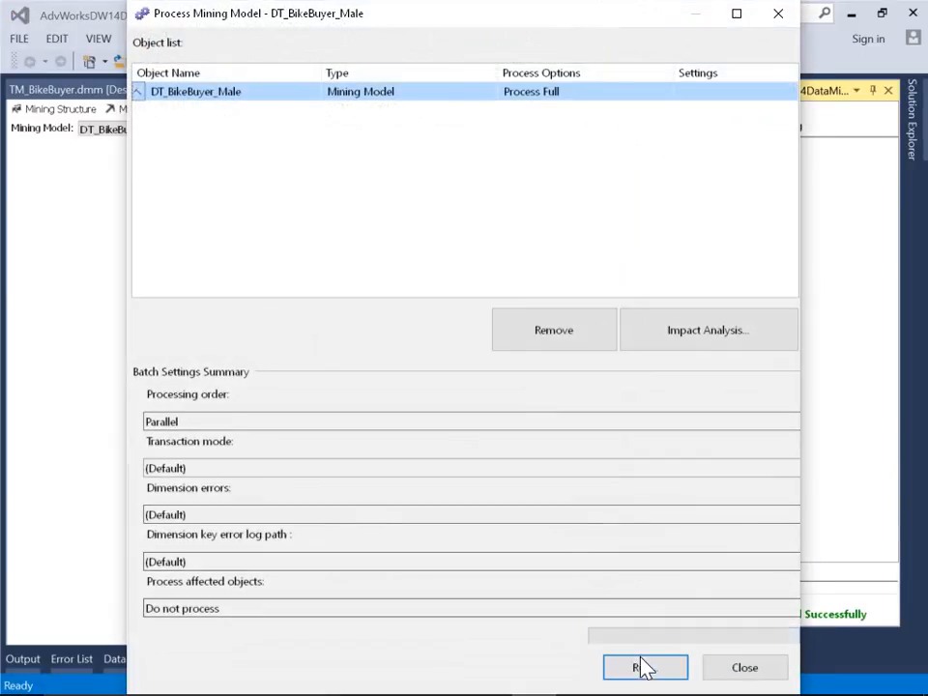
left_click(643, 667)
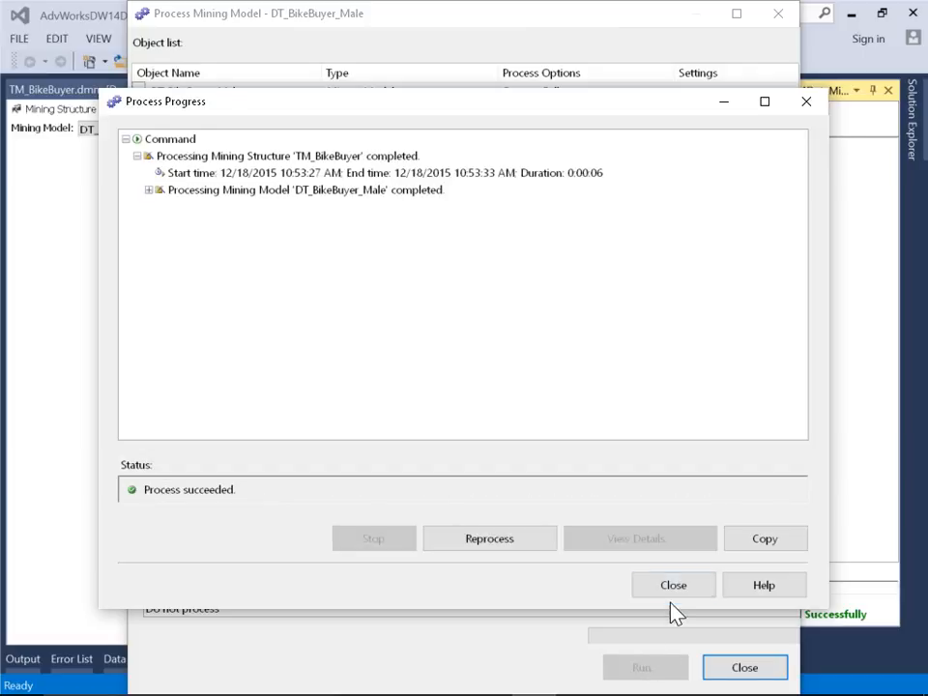
left_click(674, 588)
left_click(745, 672)
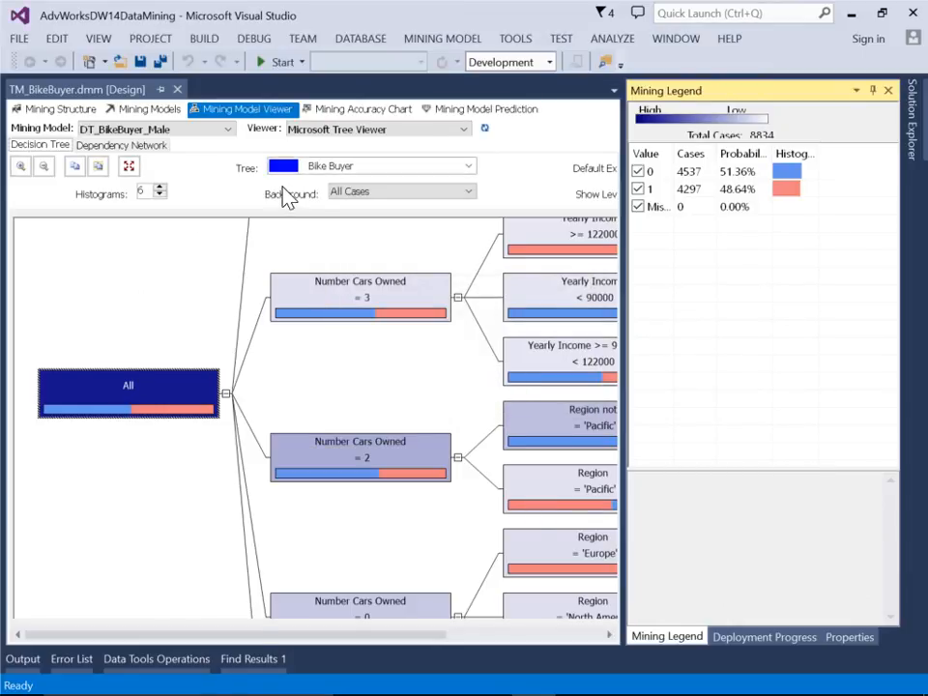
Shade the tree by value 1 and drill through to model and structure columns for the Number Cars Owned = 3, Yearly Income >= 122000 node
left_click(350, 193)
left_click(360, 230)
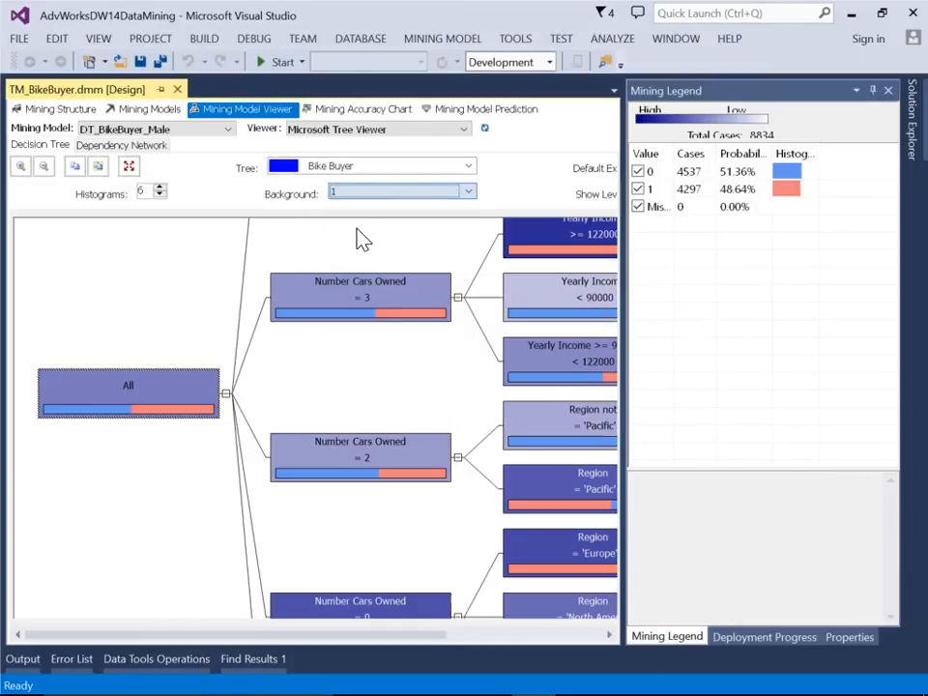
left_click(543, 242)
right_click(542, 244)
mouse_move(555, 315)
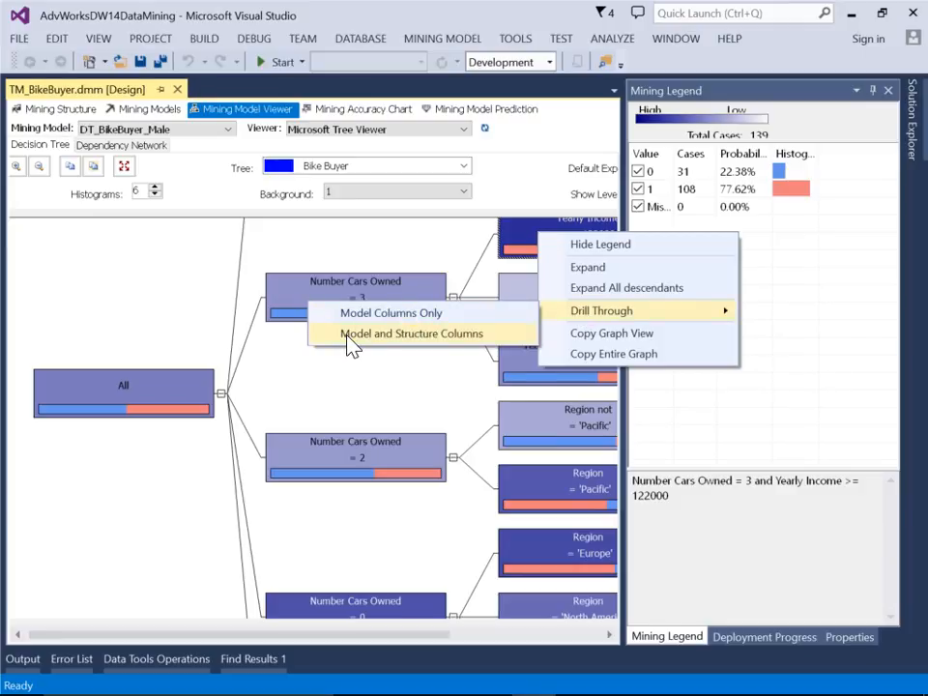
left_click(412, 348)
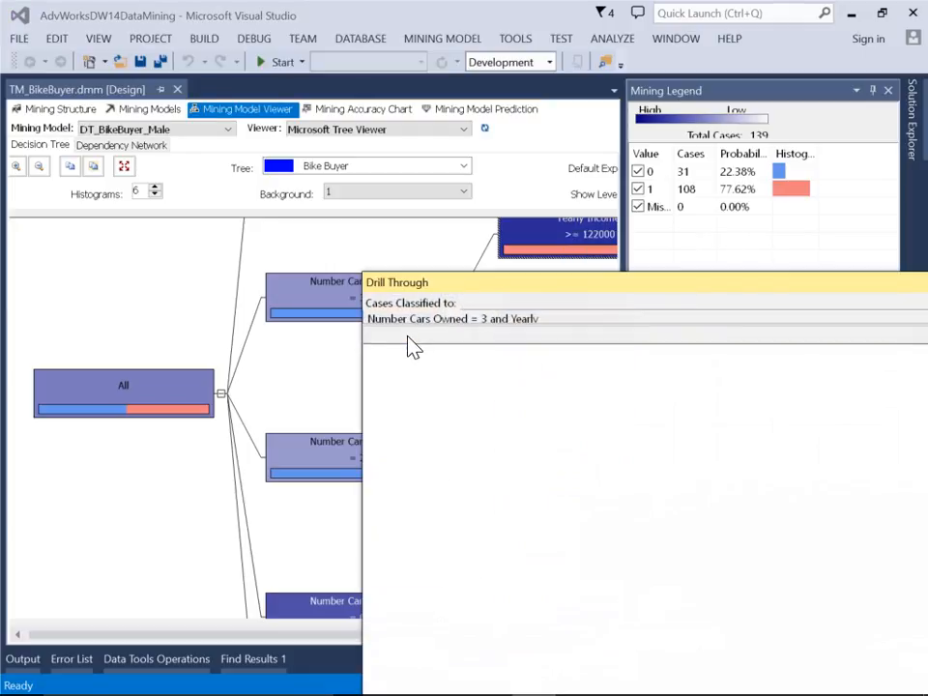
Examine the drill-through cases across the model and structure columns, widening the results window and the Structure.Last Name column, and close the results
left_click_drag(444, 286, 114, 87)
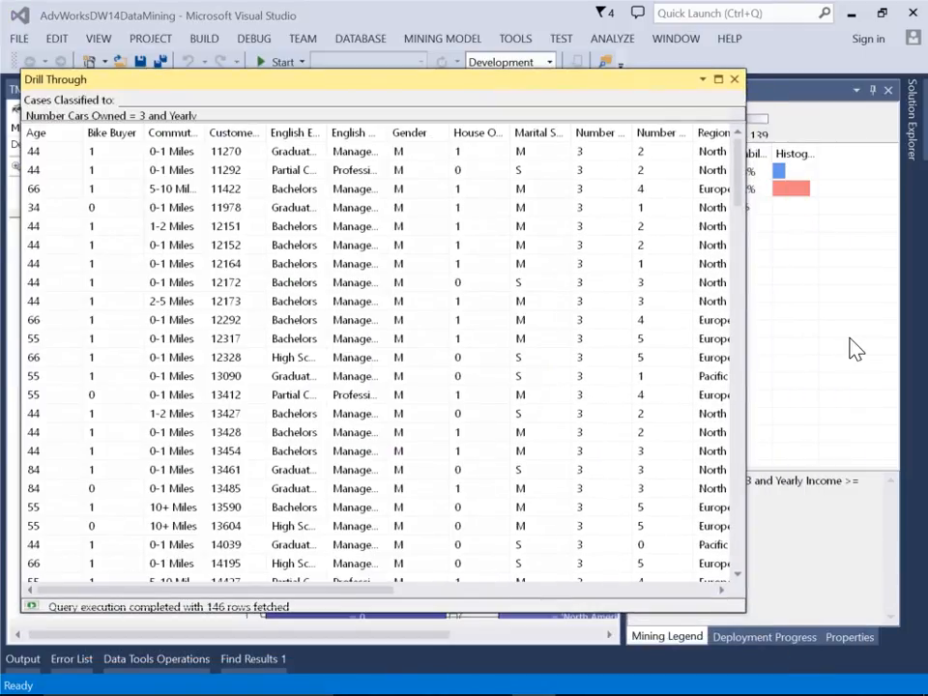
left_click_drag(743, 314, 845, 313)
left_click_drag(464, 586, 750, 605)
left_click_drag(648, 133, 720, 145)
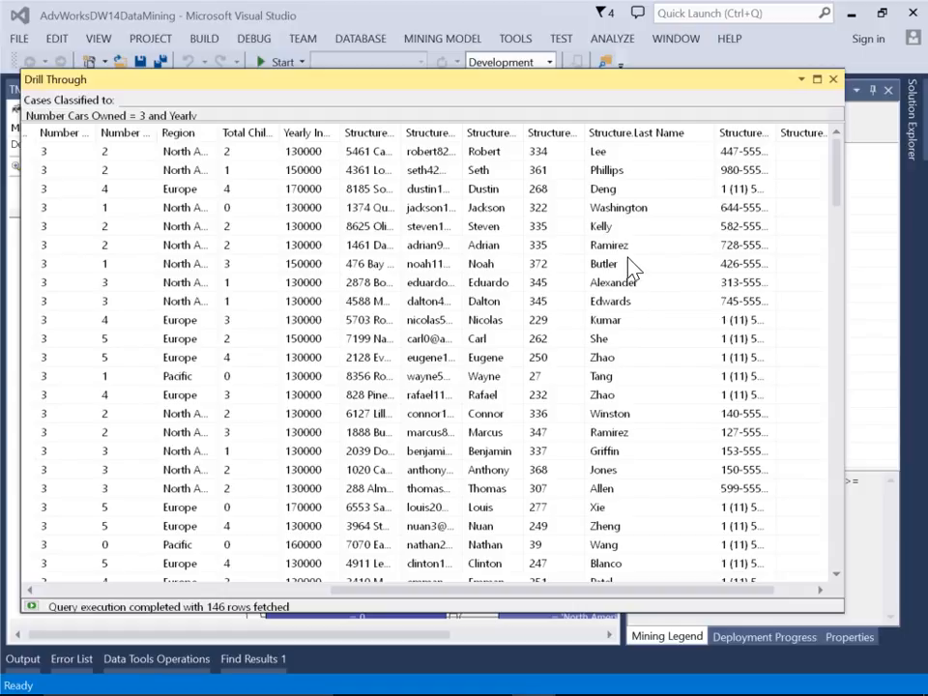
right_click(226, 271)
left_click(261, 281)
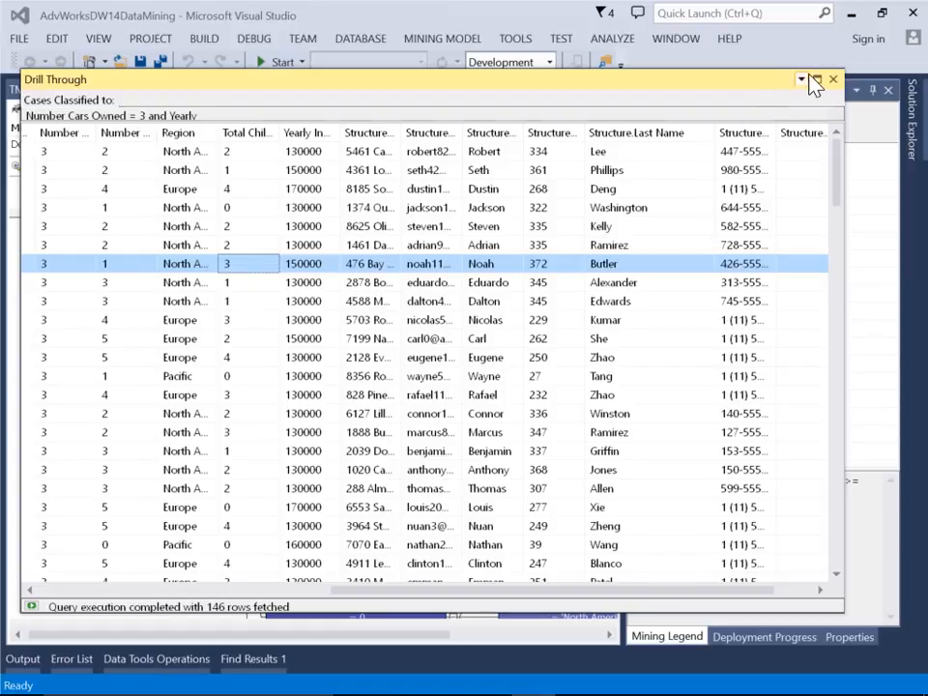
left_click(833, 82)
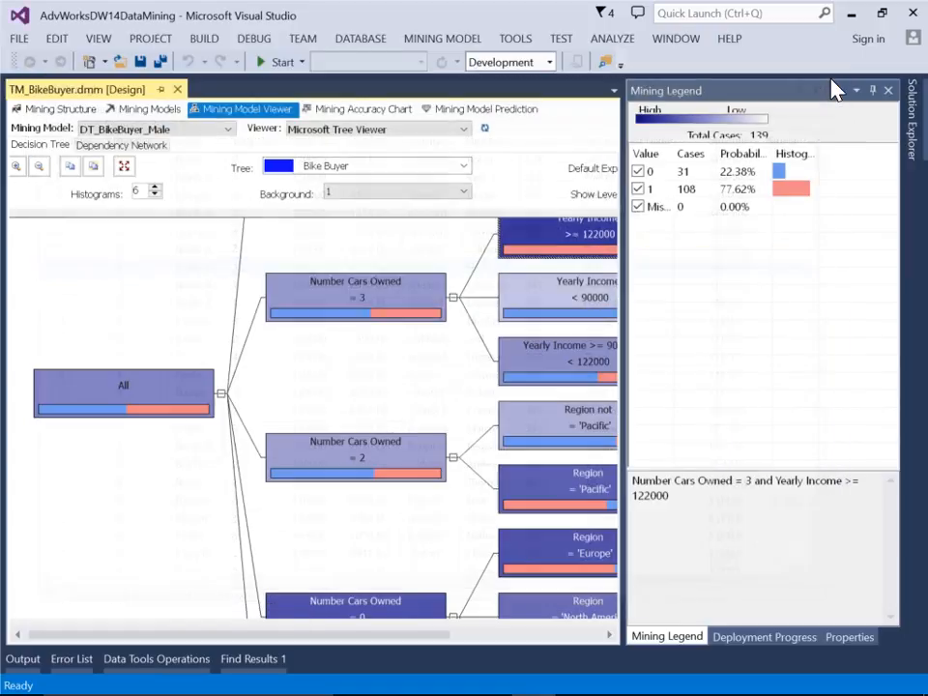
Set the Bike Buyer predict value to 1 for all synchronized models in the mining accuracy chart's input selection, with the side pane auto-hidden
left_click(371, 112)
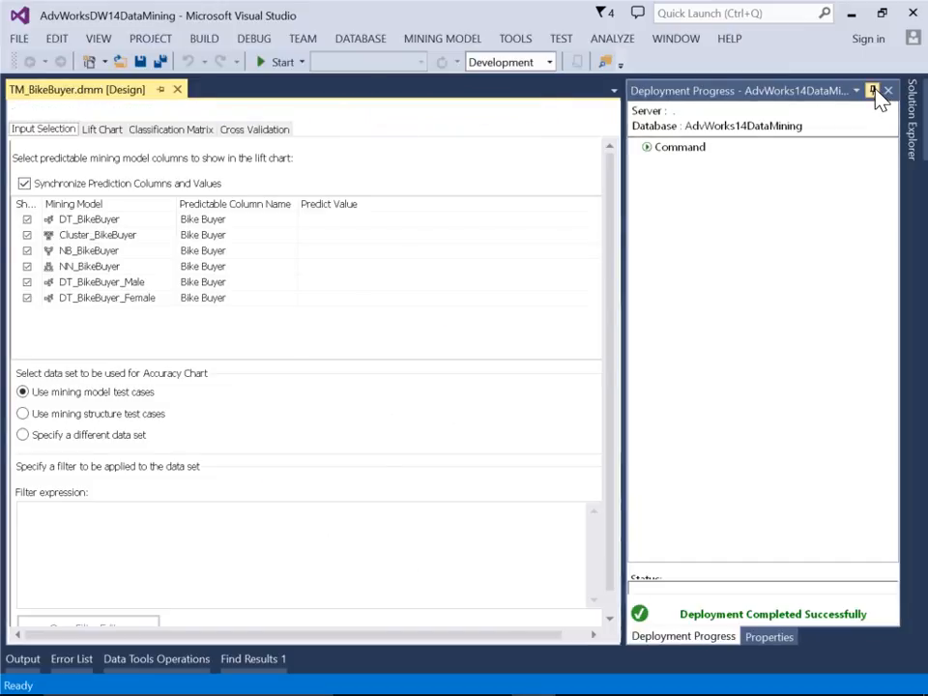
left_click(874, 91)
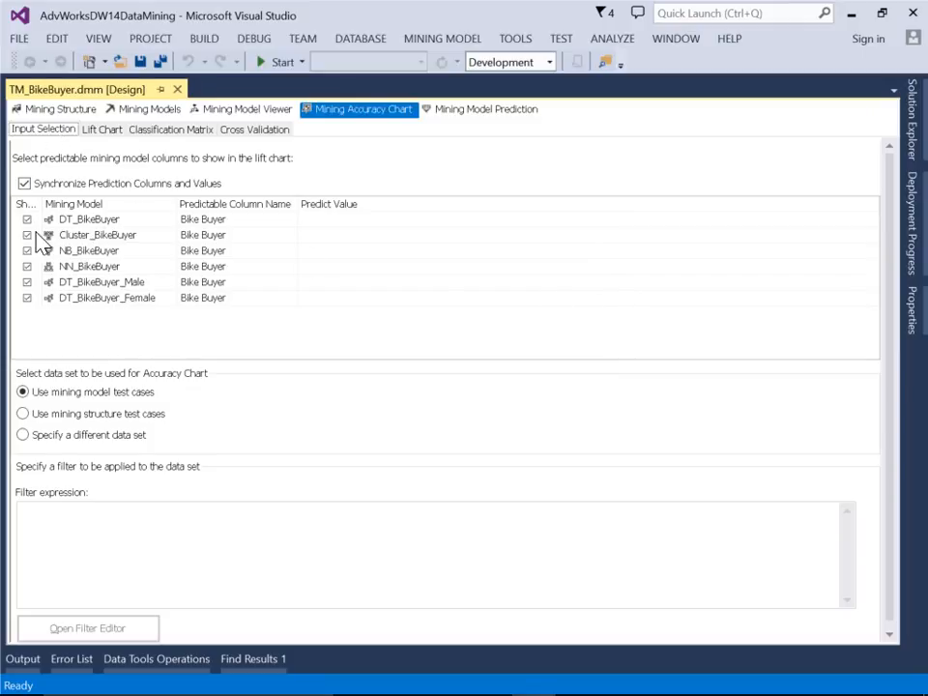
left_click(322, 221)
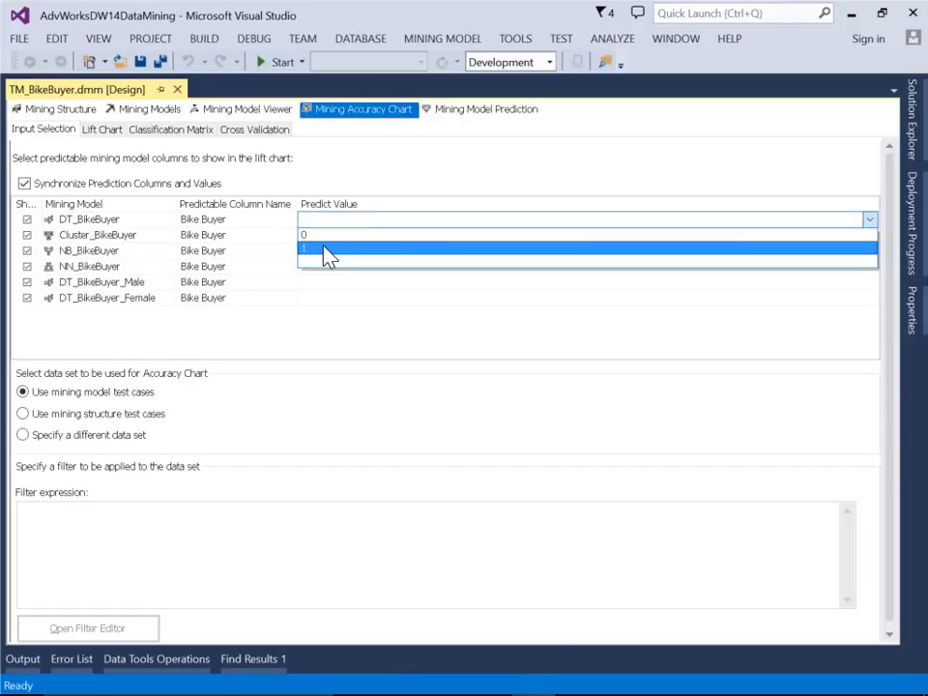
left_click(324, 249)
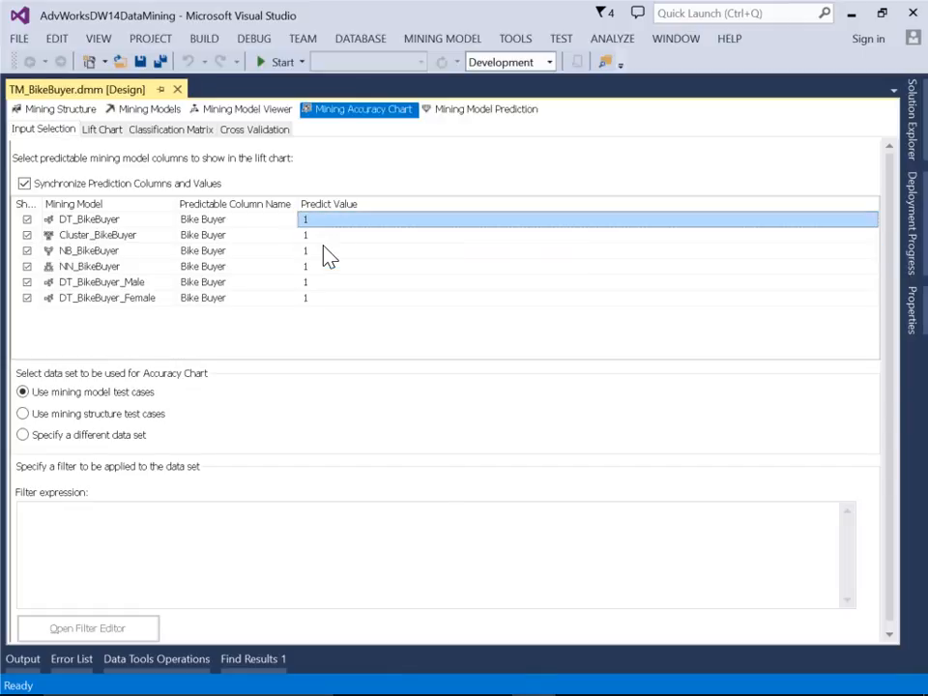
Exclude NN_BikeBuyer, NB_BikeBuyer and Cluster_BikeBuyer from the accuracy chart and use the mining structure test cases as its data set
left_click(27, 268)
left_click(27, 250)
left_click(27, 235)
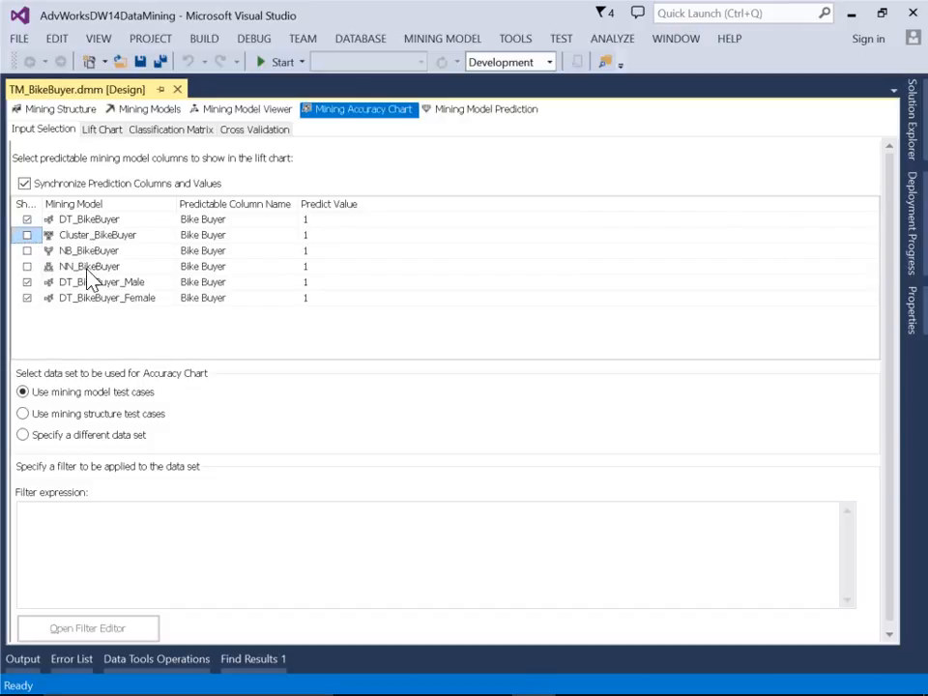
left_click(51, 420)
Display the lift chart for the three decision tree models and resize the legend columns so score, target population and predict probability are readable
left_click(98, 137)
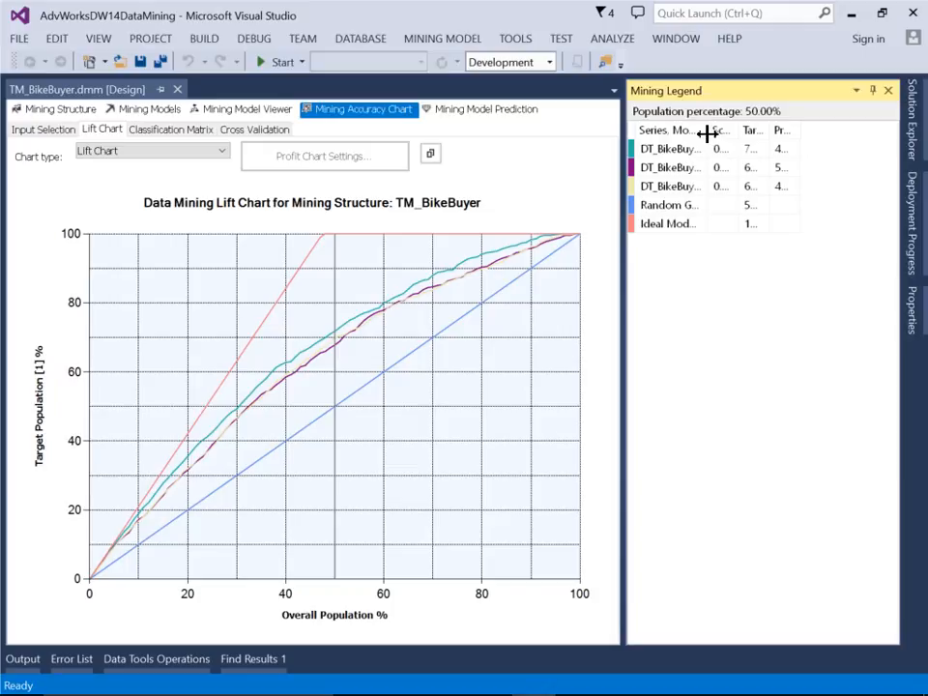
left_click_drag(708, 133, 757, 130)
left_click_drag(821, 133, 891, 128)
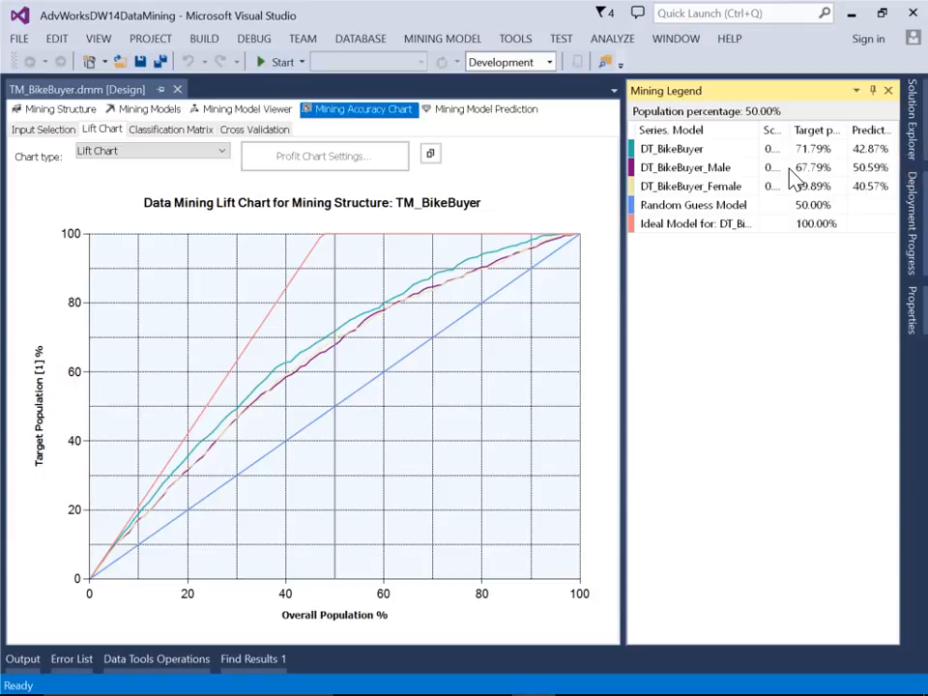
left_click_drag(785, 128, 799, 131)
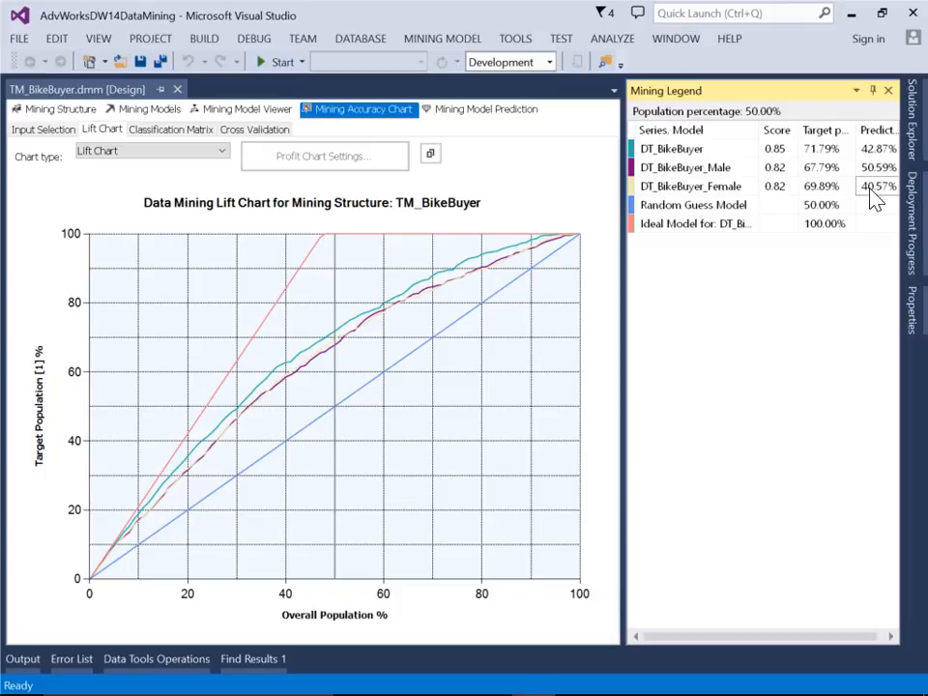
left_click_drag(760, 130, 737, 130)
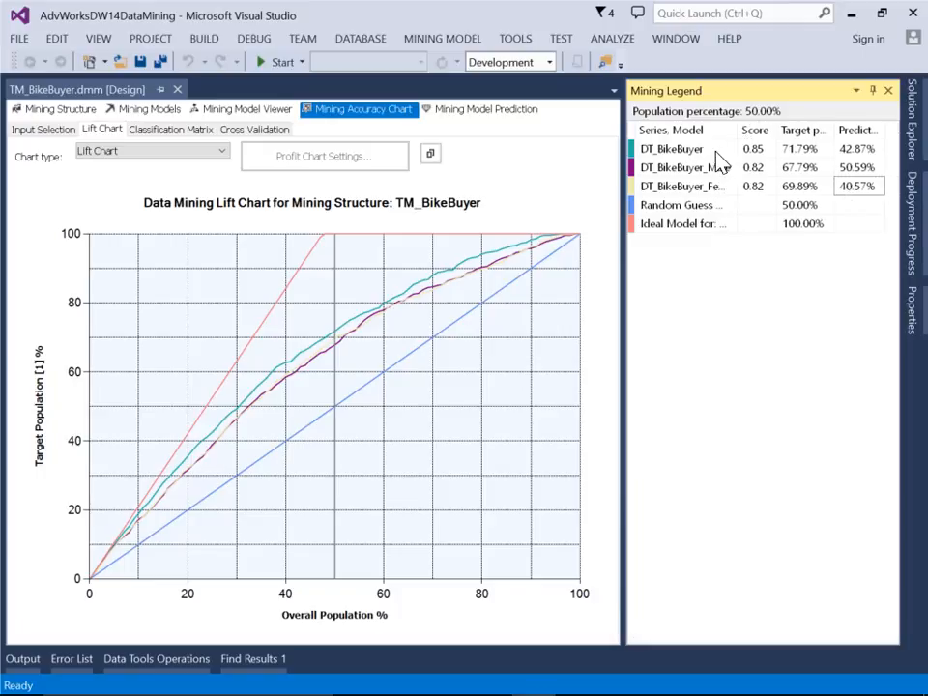
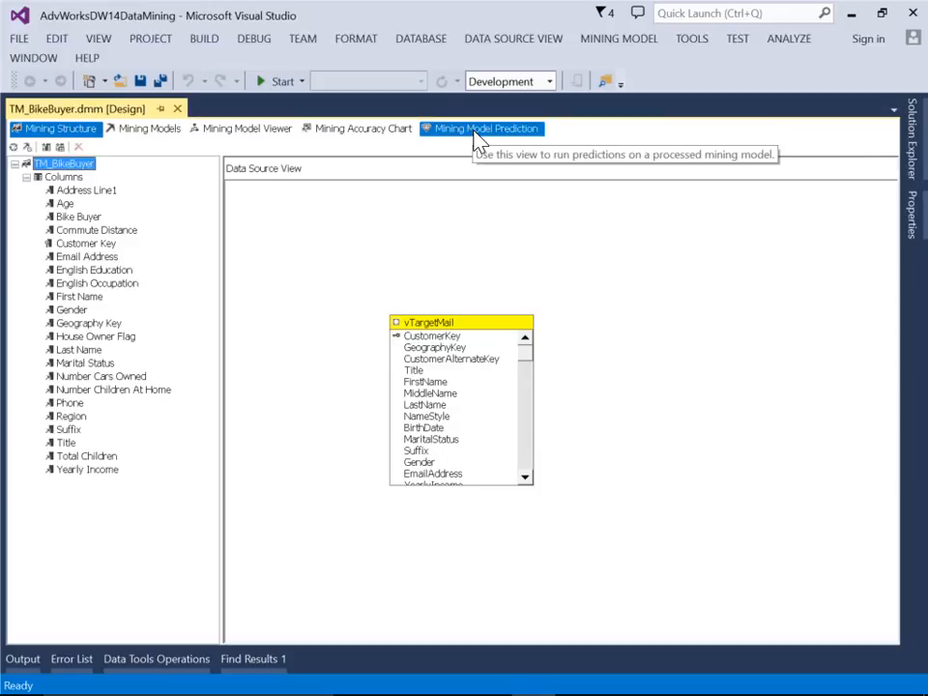
In the mining model prediction view, narrow the input table box away from the mining model and choose ProspectiveBuyer as the case table
left_click_drag(421, 179, 551, 183)
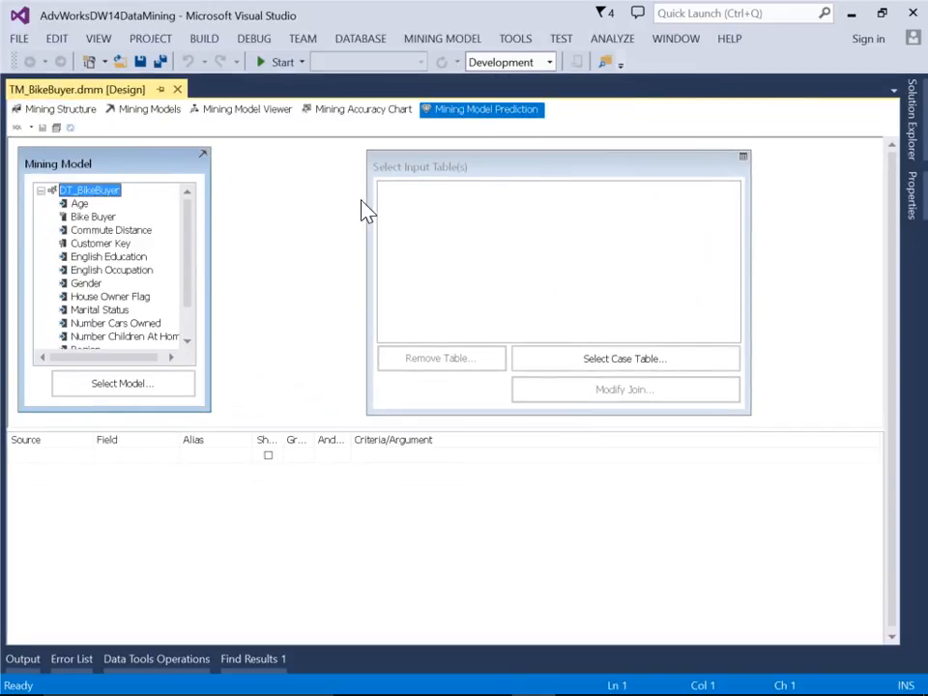
left_click_drag(368, 199, 397, 201)
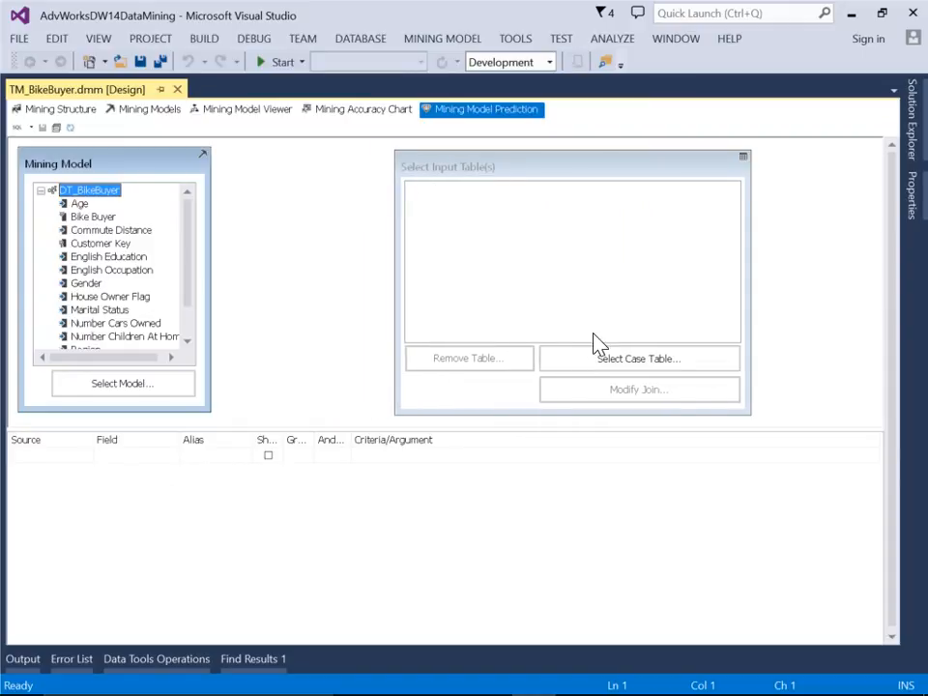
left_click(618, 365)
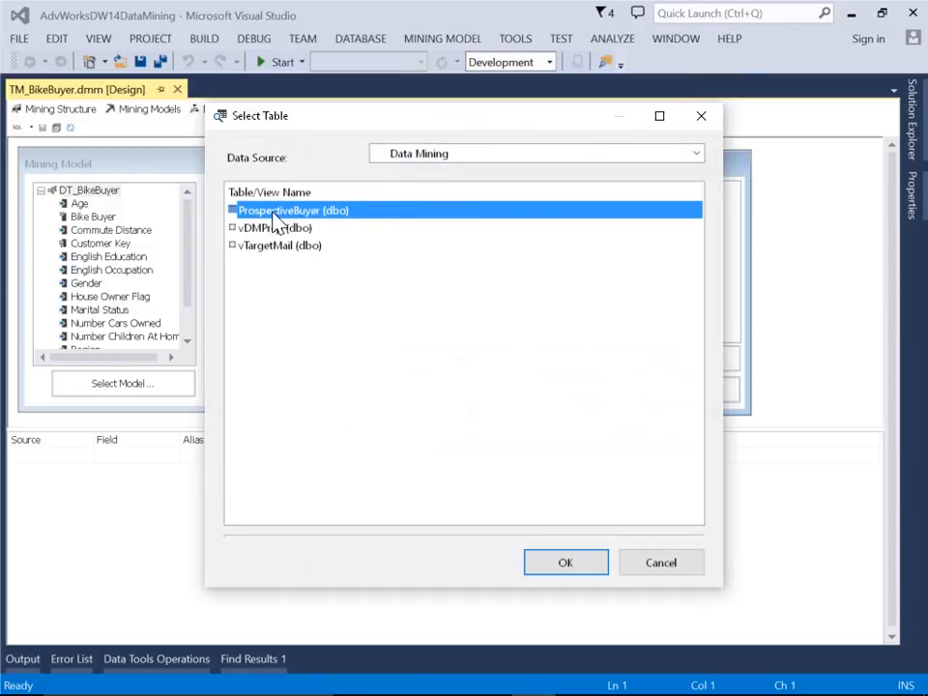
left_click(563, 569)
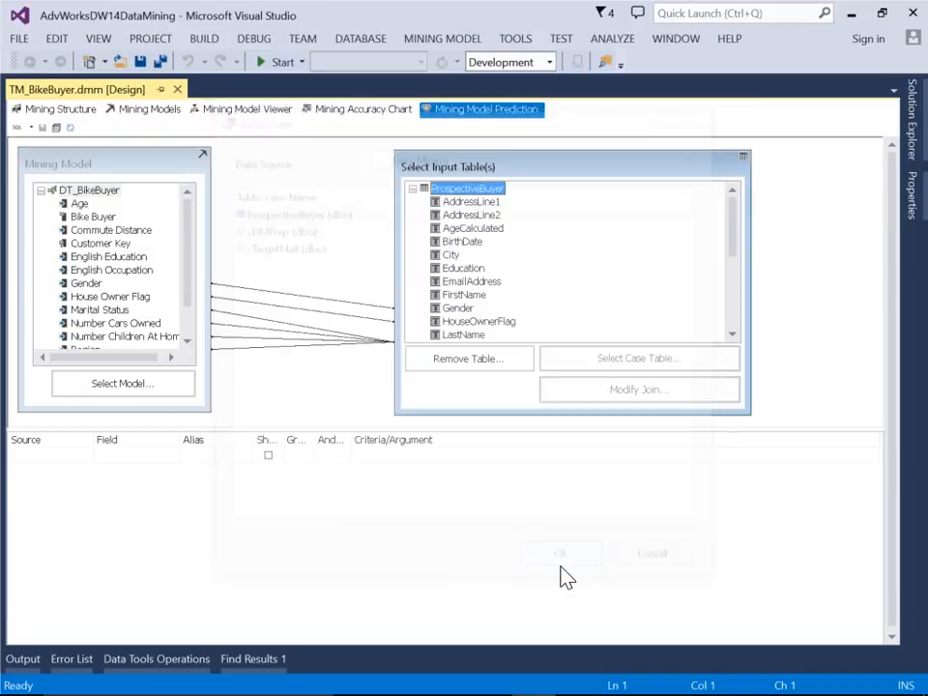
Map the Unknown column of the ProspectiveBuyer table to the Bike Buyer column of the DT_BikeBuyer mining model
left_click(732, 335)
left_click(731, 335)
left_click(731, 335)
left_click(732, 336)
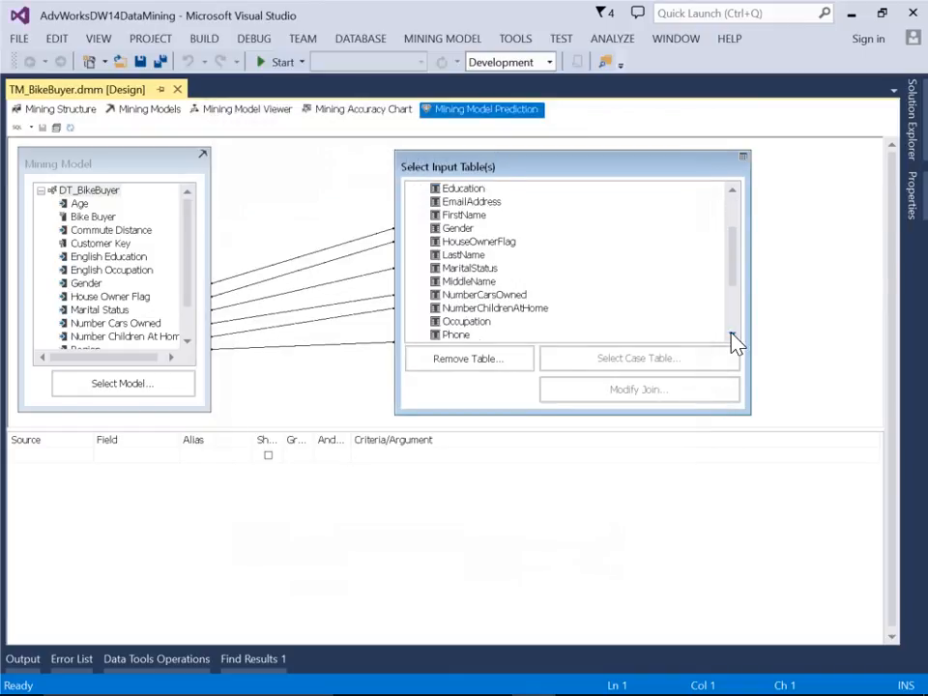
left_click(188, 342)
left_click(187, 342)
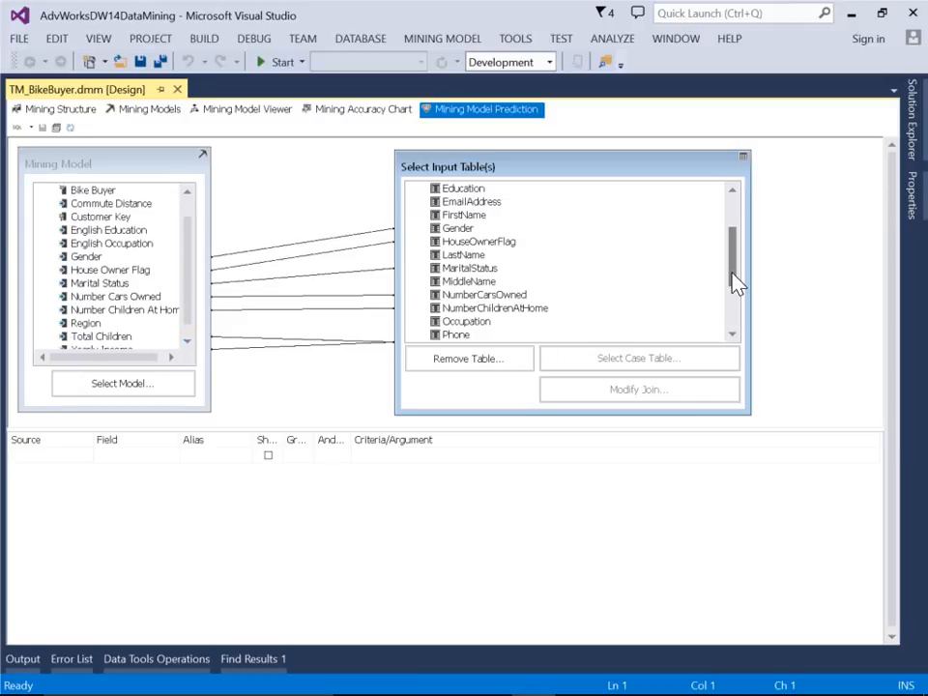
left_click_drag(727, 292, 736, 325)
left_click_drag(446, 320, 145, 190)
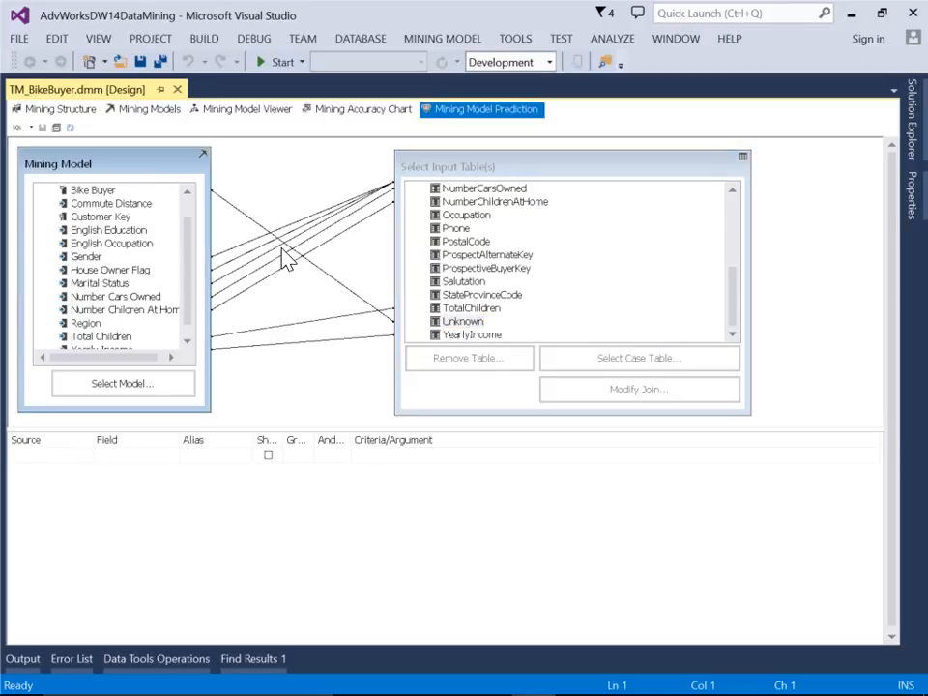
Modify the column mappings so Age uses ProspectiveBuyer.AgeCalculated, leaving Commute Distance unmapped
right_click(305, 258)
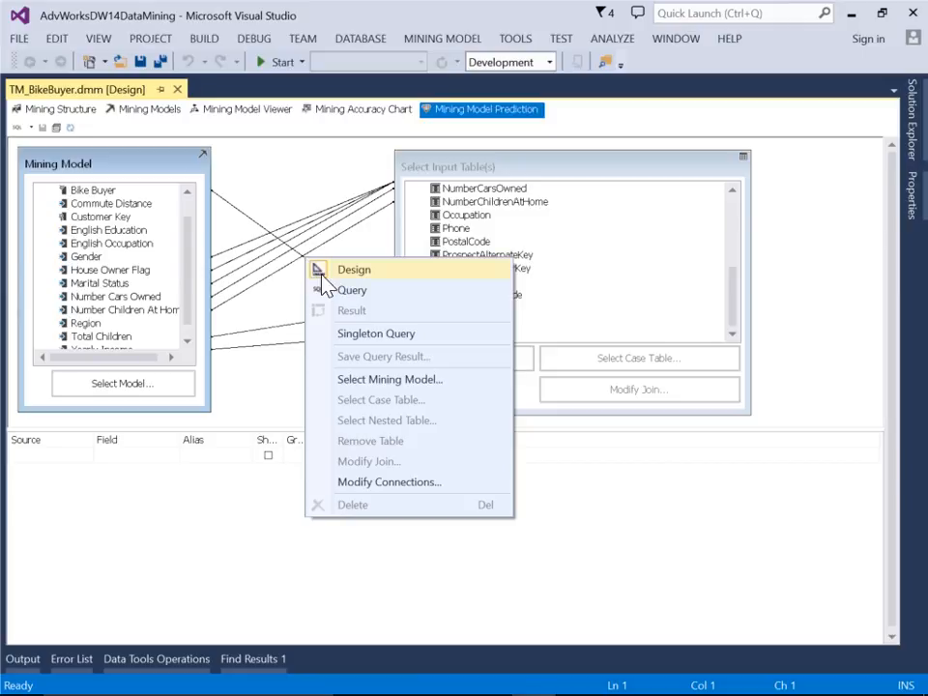
left_click(409, 485)
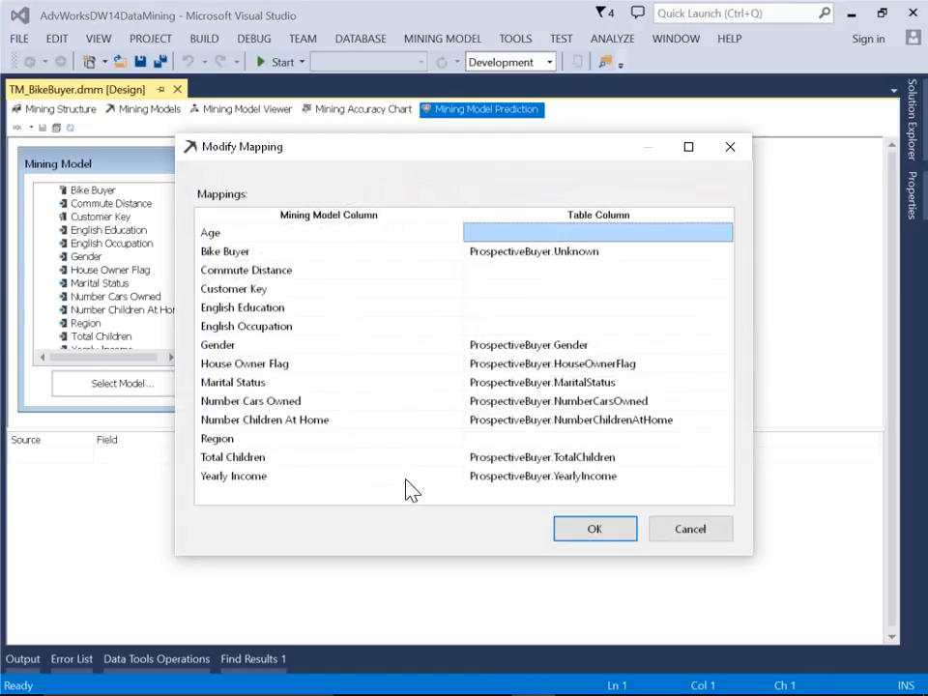
left_click(534, 273)
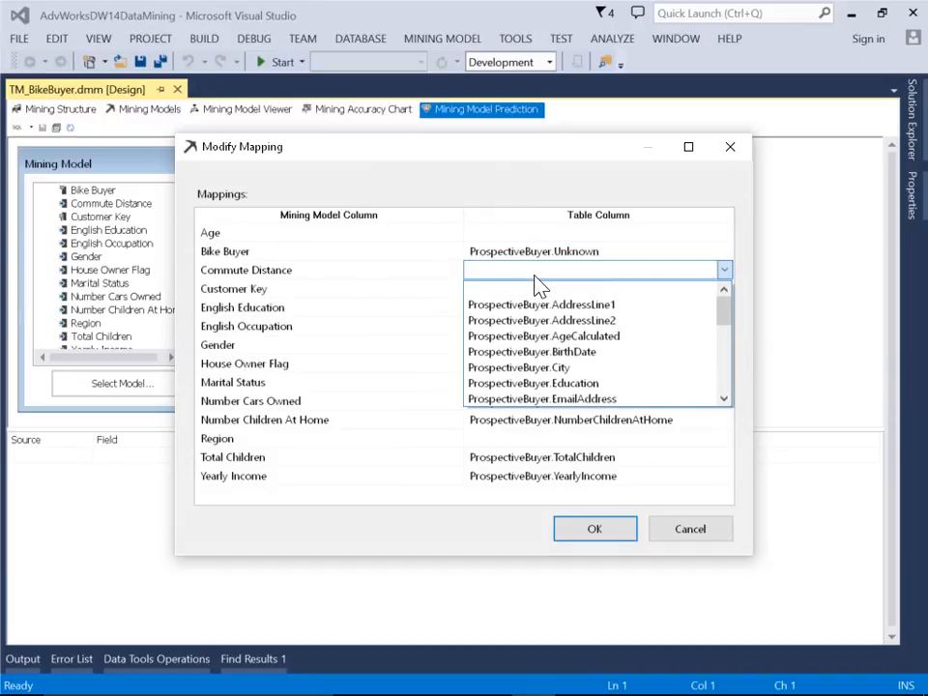
left_click(538, 286)
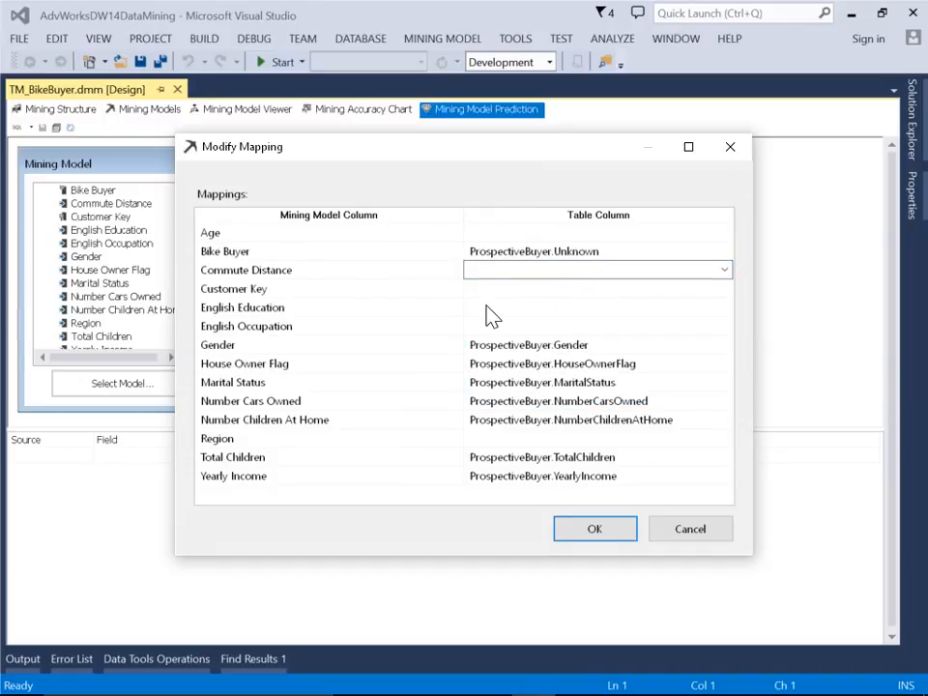
left_click(510, 234)
mouse_move(723, 274)
left_mouse_down()
mouse_move(723, 290)
mouse_move(721, 278)
left_mouse_up()
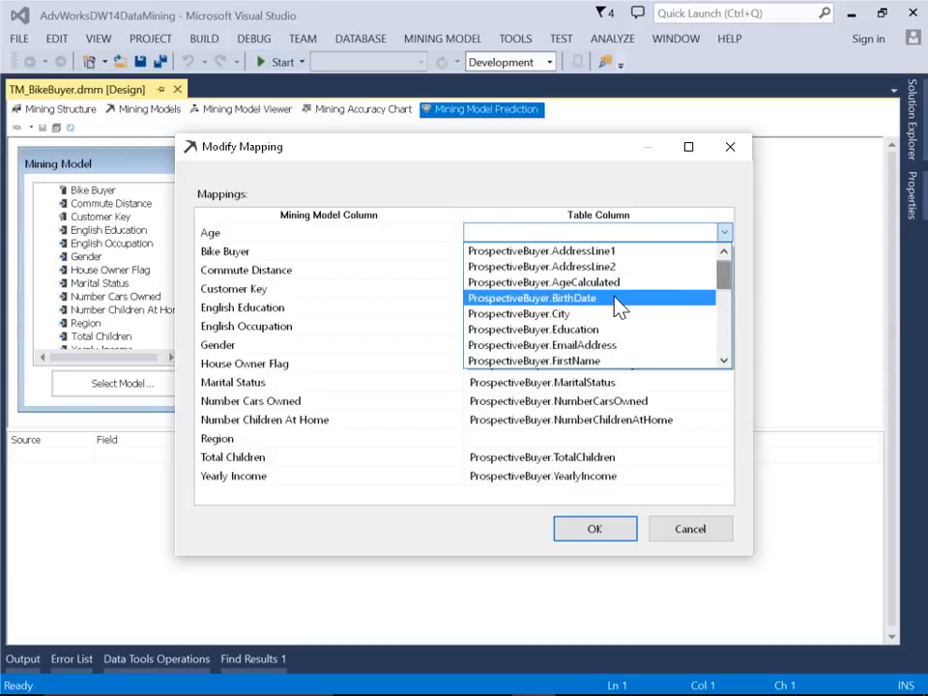
left_click(580, 283)
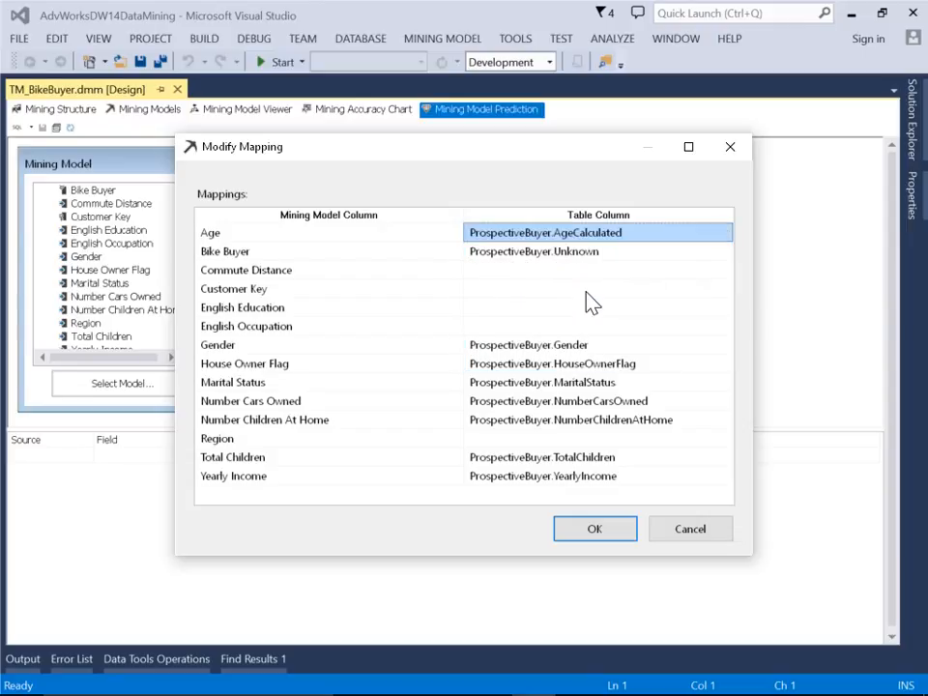
left_click(572, 529)
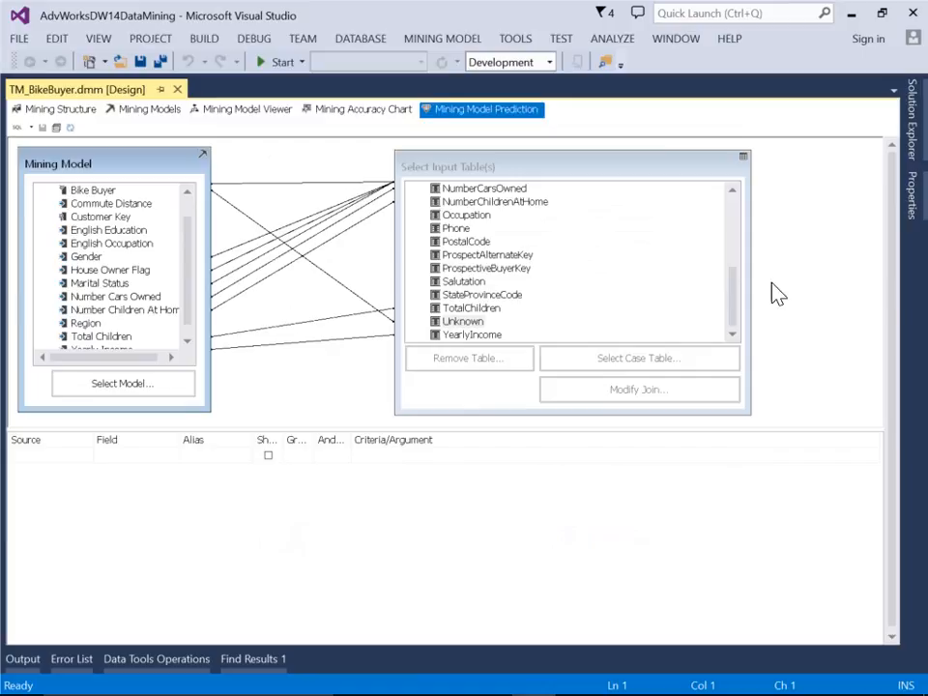
Open the Data Mining data source view and open the ProspectiveBuyer table's AgeCalculated named calculation for editing
left_click(910, 130)
left_click(739, 229)
double_click(739, 229)
right_click(322, 238)
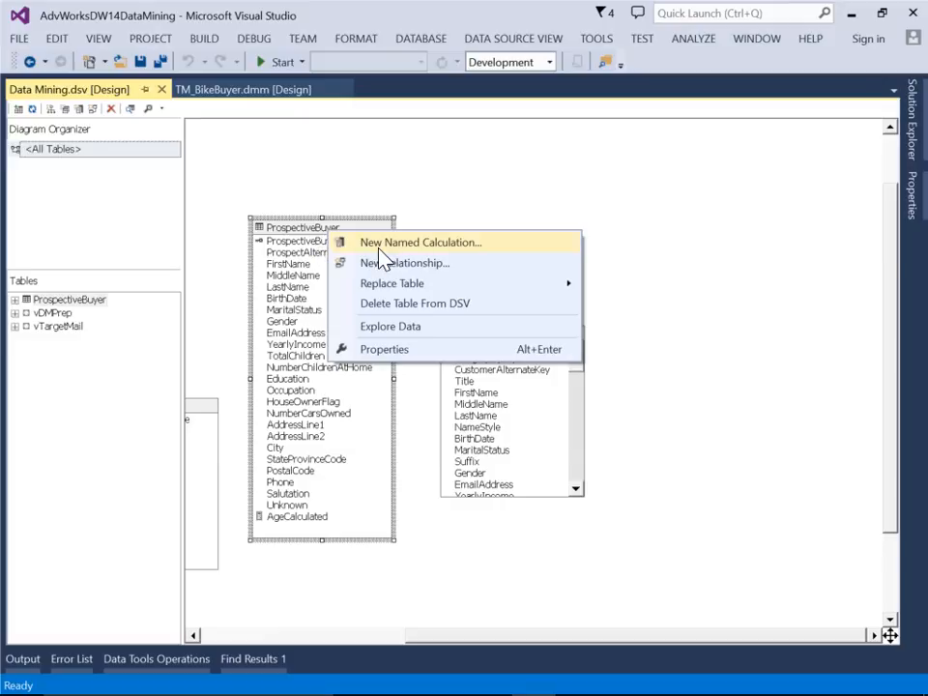
left_click(321, 524)
left_click(321, 524)
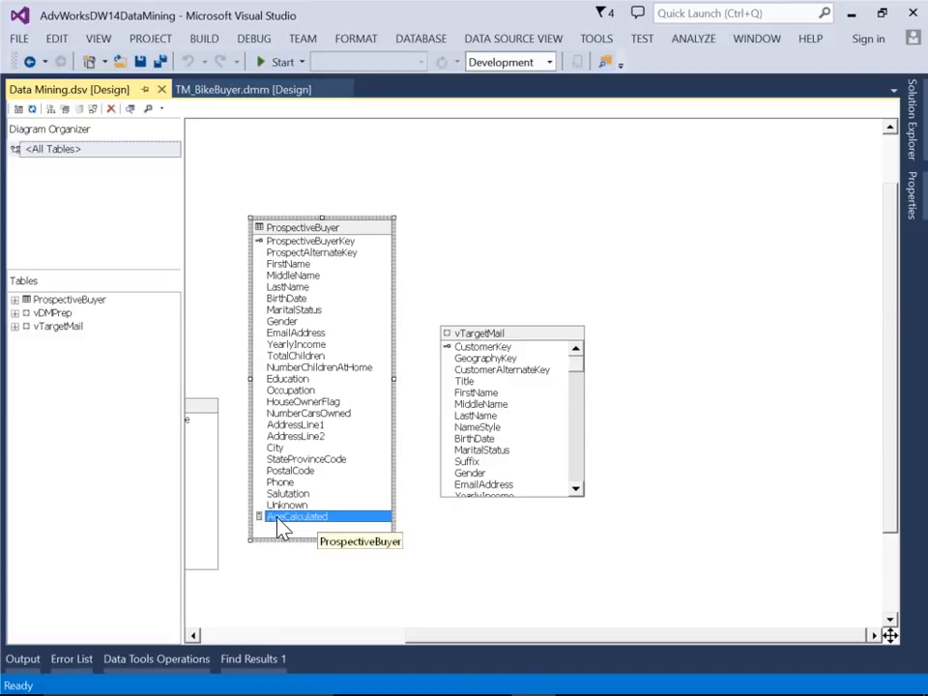
right_click(280, 527)
left_click(365, 590)
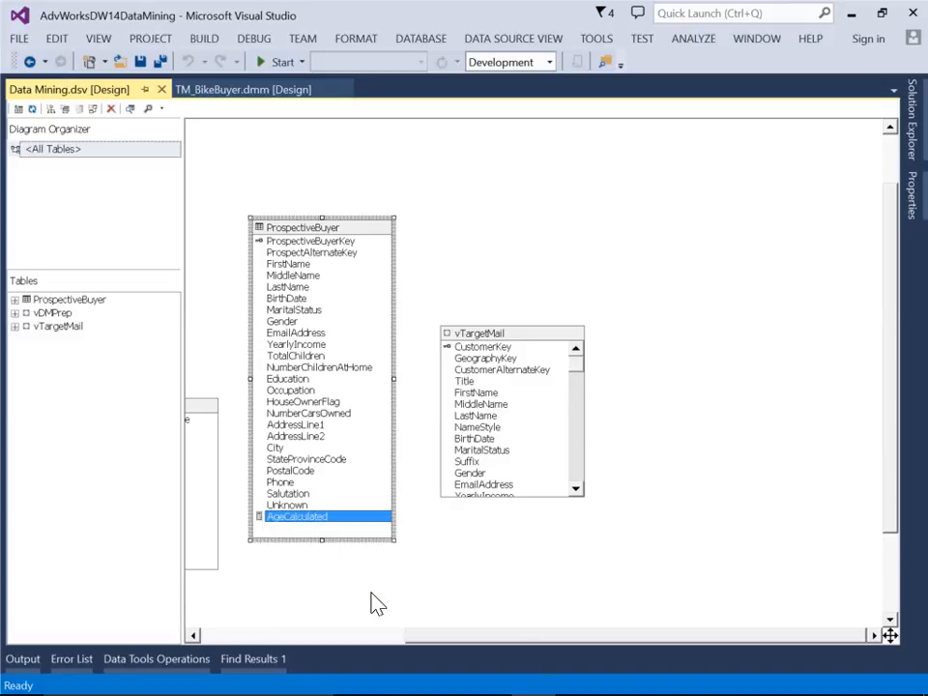
Examine the year interval, BirthDate and GetDate arguments of the AgeCalculated expression, accept it as is, and close the data source view
left_click(459, 366)
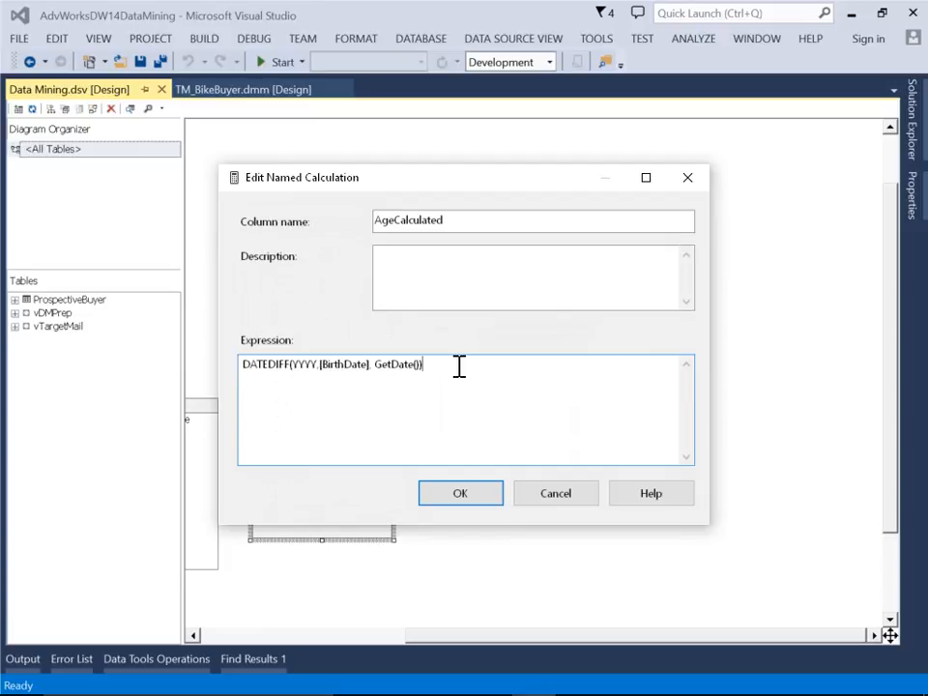
double_click(300, 364)
double_click(344, 365)
double_click(393, 365)
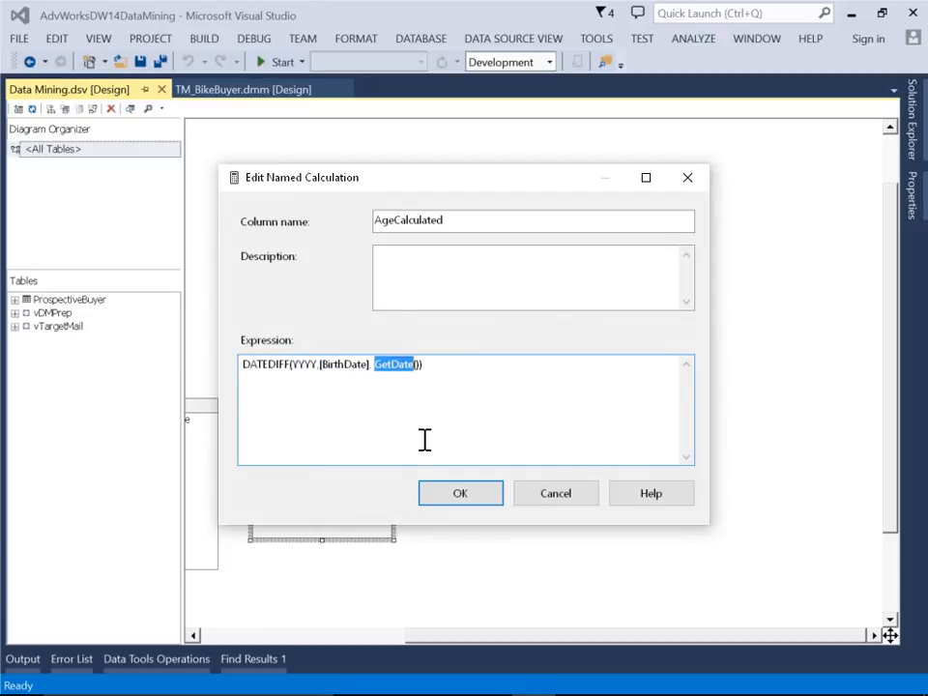
left_click(464, 495)
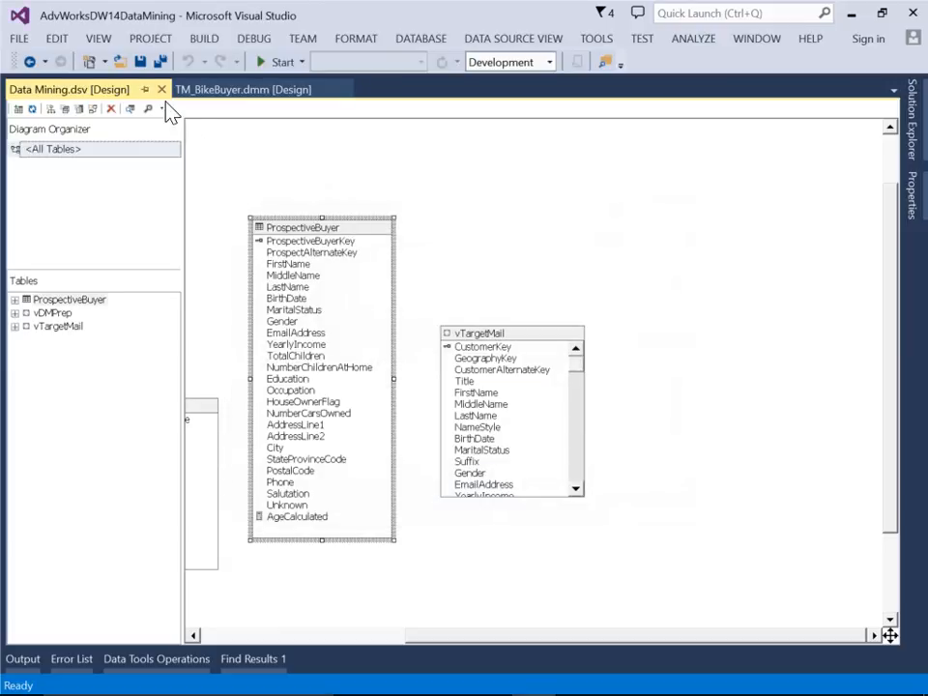
left_click(162, 88)
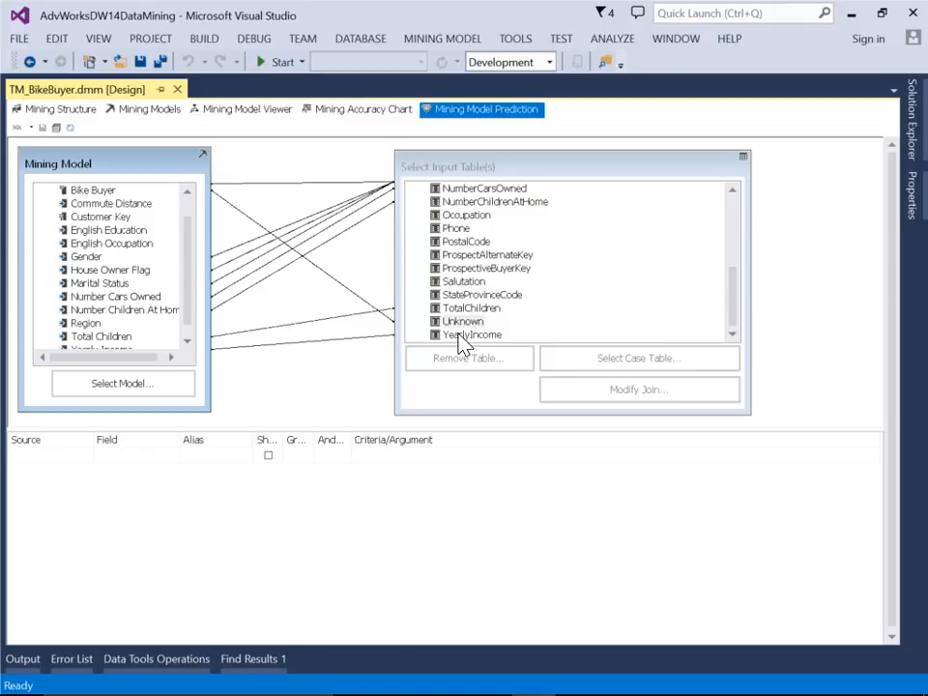
Widen the Source, Field, Show, Group and And/Or columns of the prediction query grid so their headings are readable
left_click(79, 477)
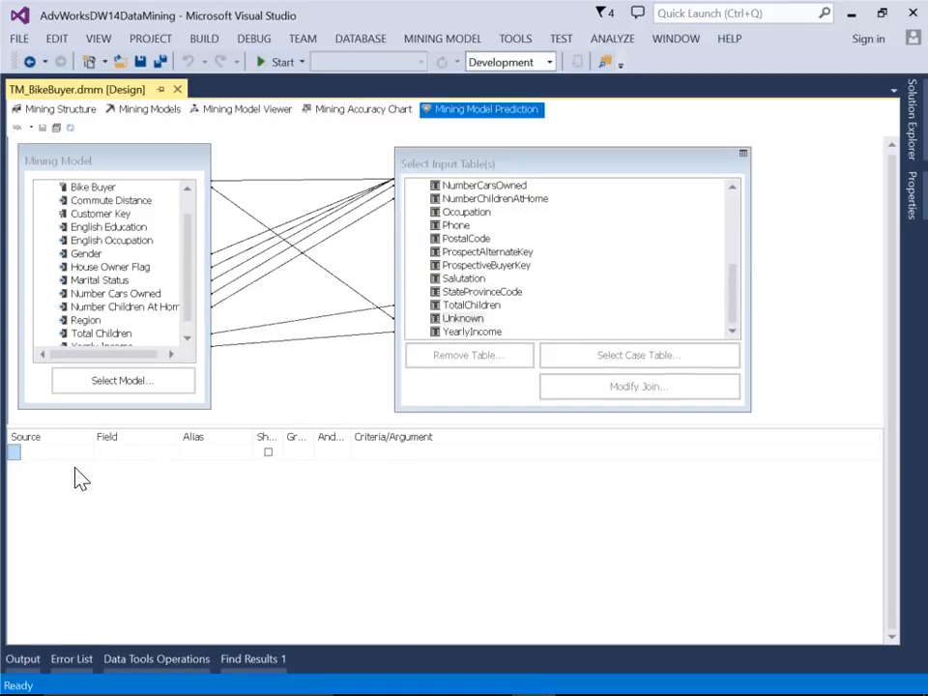
left_click_drag(94, 437, 145, 437)
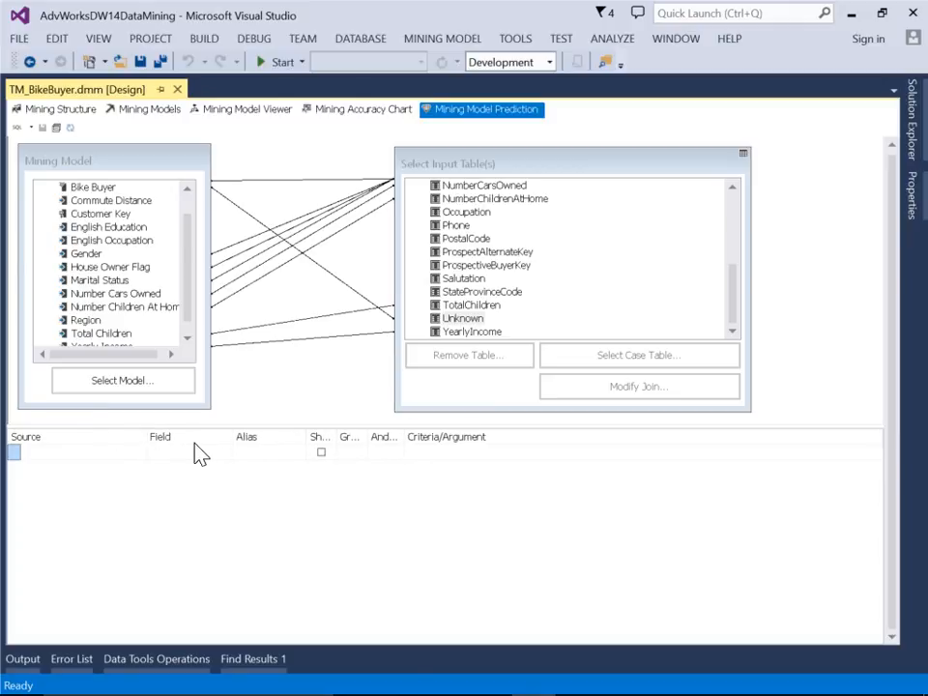
left_click_drag(234, 436, 292, 436)
left_click_drag(394, 436, 585, 440)
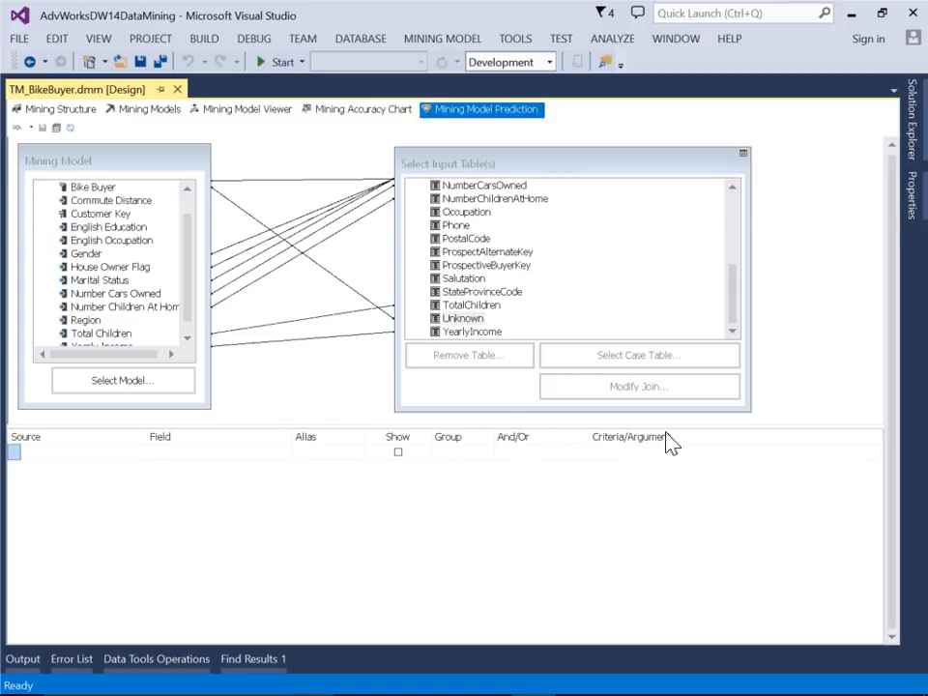
Add a Prediction Function row to the query grid with PredictProbability as its field
left_click(73, 453)
left_click(92, 453)
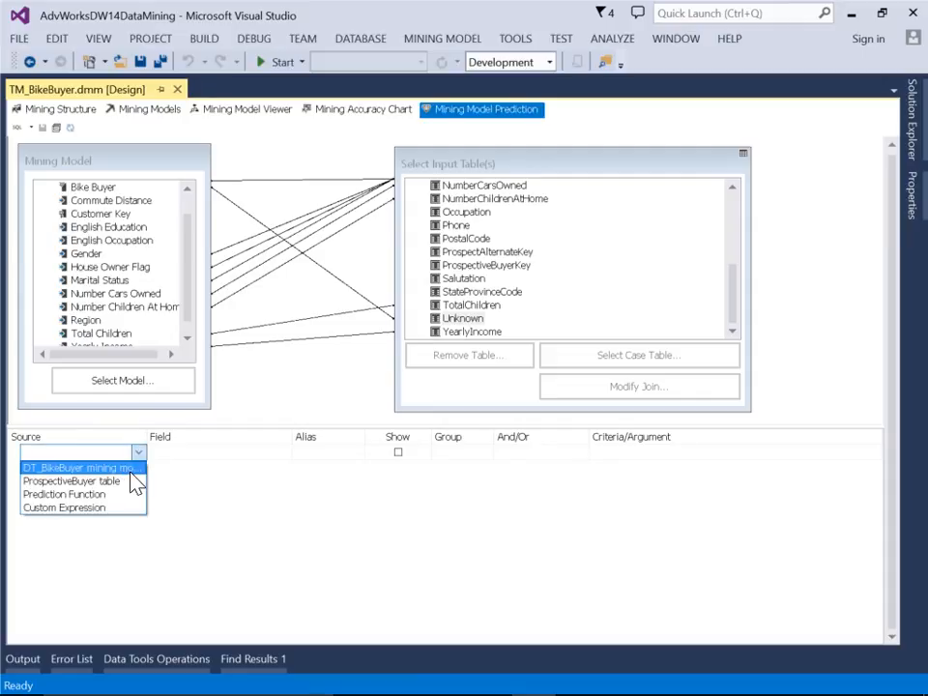
left_click(81, 494)
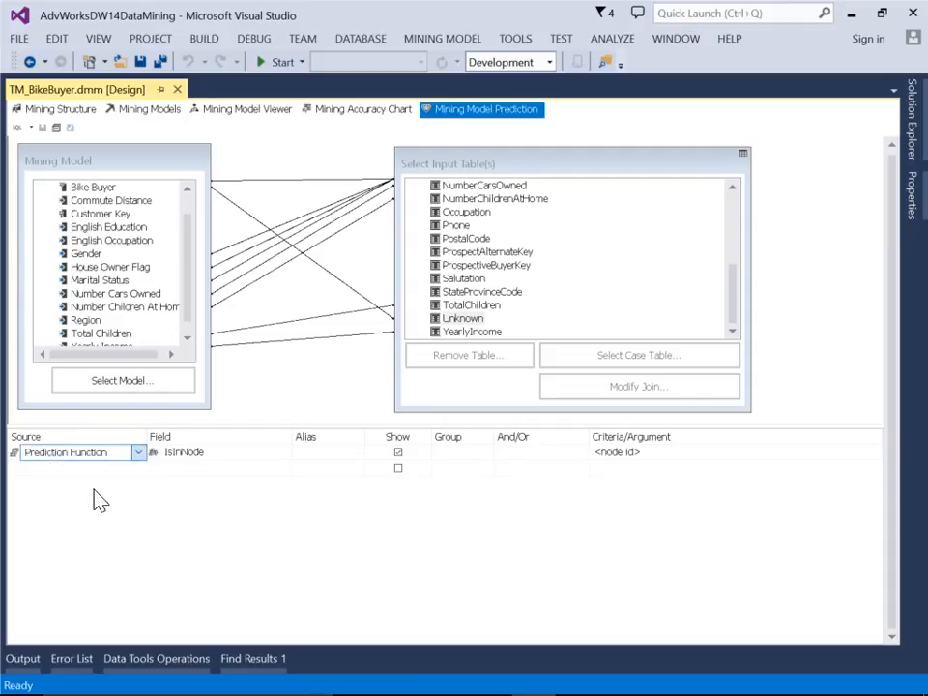
left_click(190, 453)
left_click(191, 453)
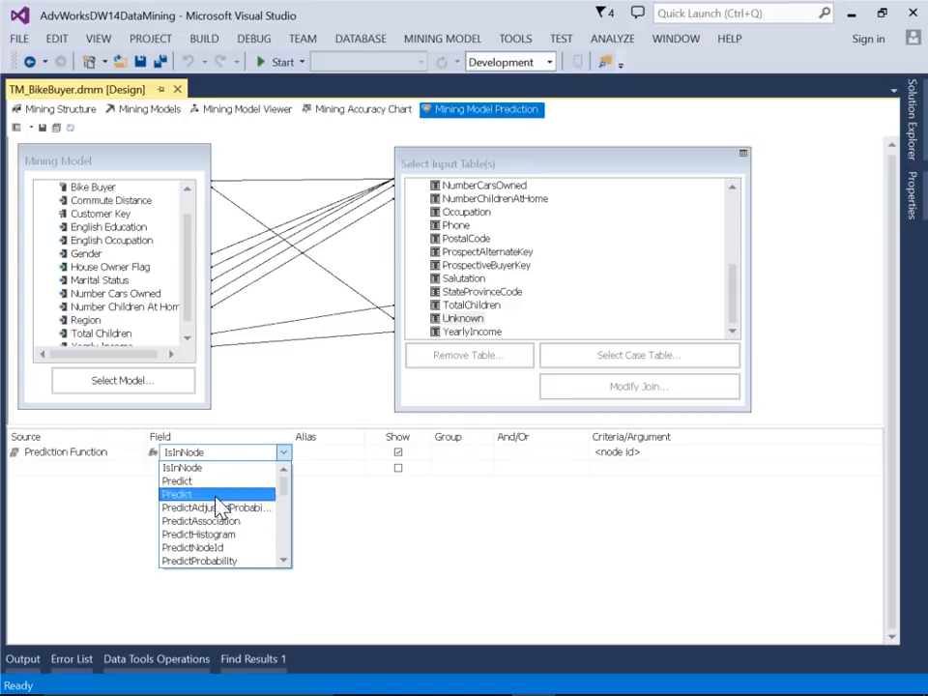
left_click(221, 563)
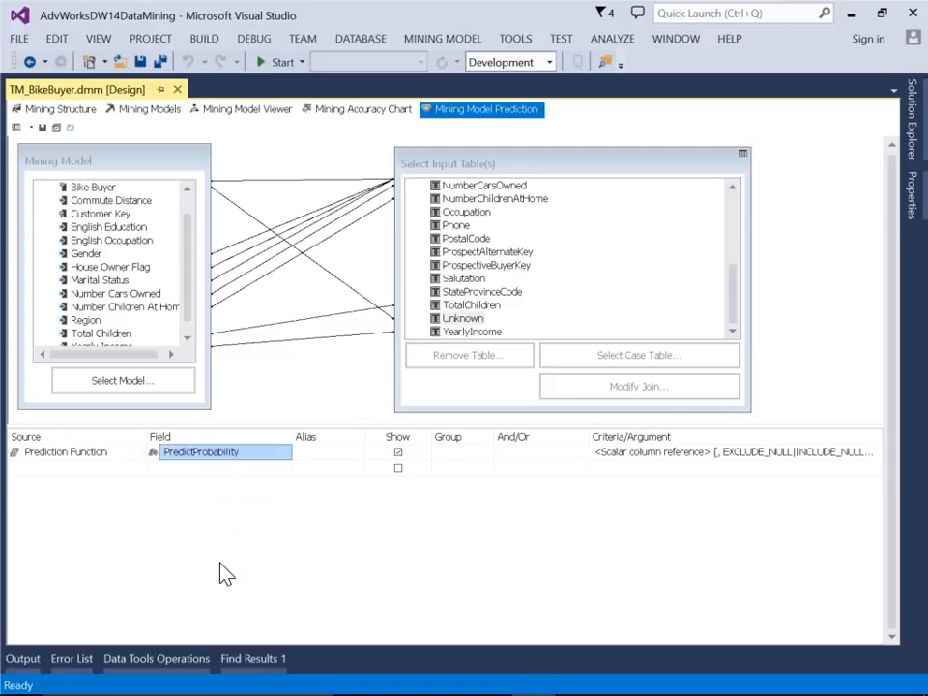
Give the PredictProbability row the alias Biker Buyer and use the model's Bike Buyer column, [DT_BikeBuyer].[Bike Buyer], as its argument
left_click(316, 451)
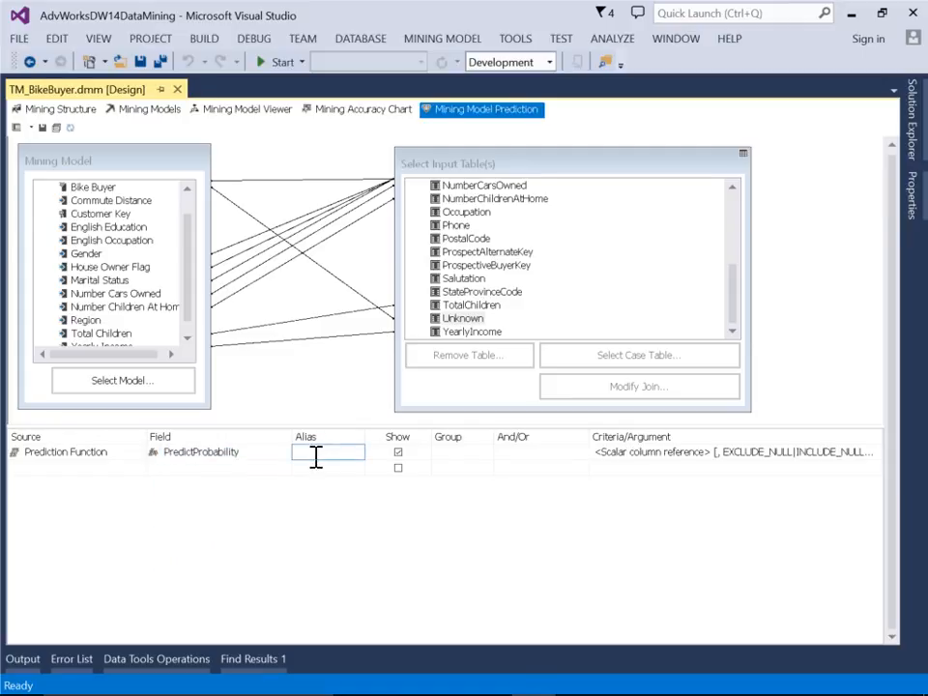
type("Biker Buyer")
left_click(641, 455)
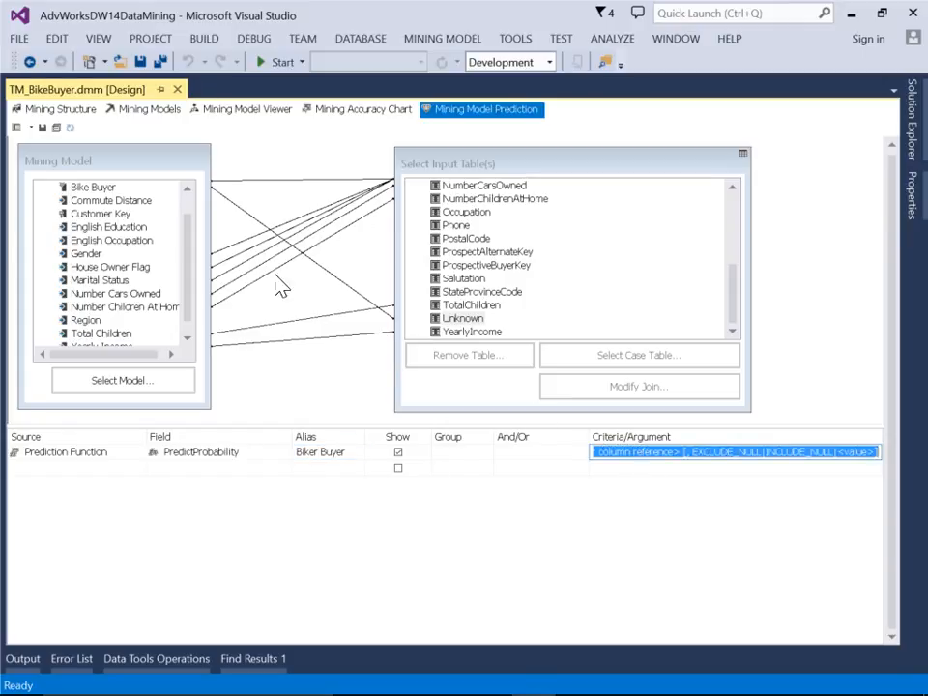
left_click_drag(93, 187, 623, 456)
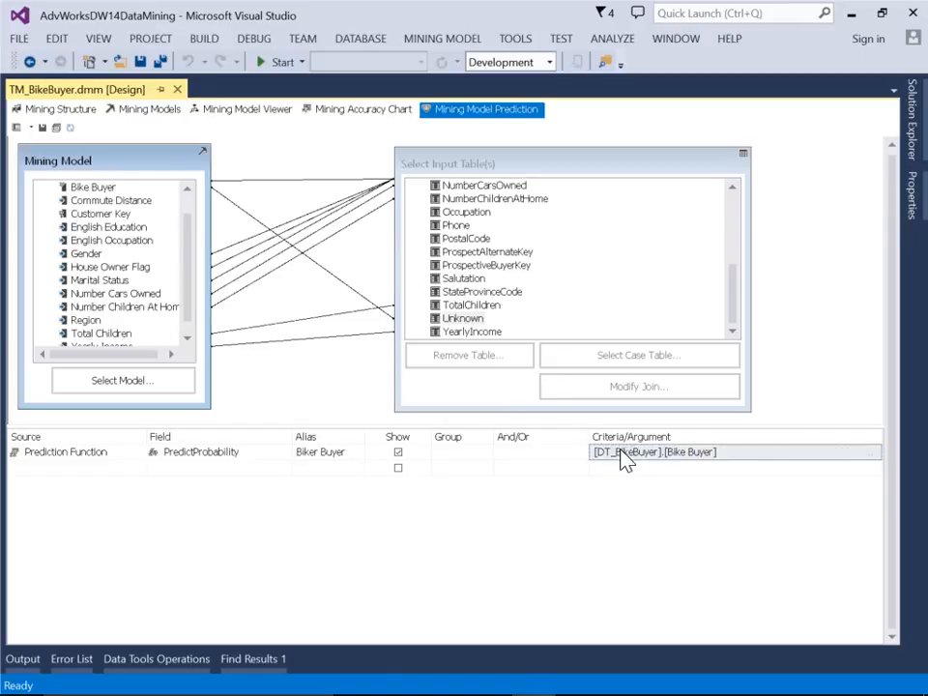
Add a second query row with the DT_BikeBuyer mining model as source and Bike Buyer as the field
left_click(114, 470)
left_click(115, 470)
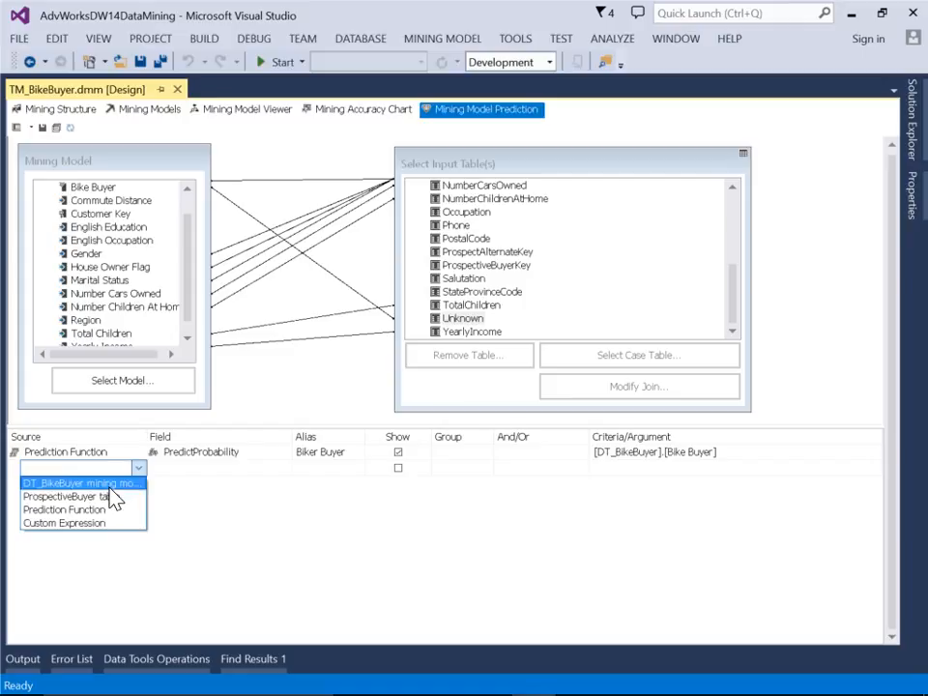
left_click(109, 486)
left_click(229, 470)
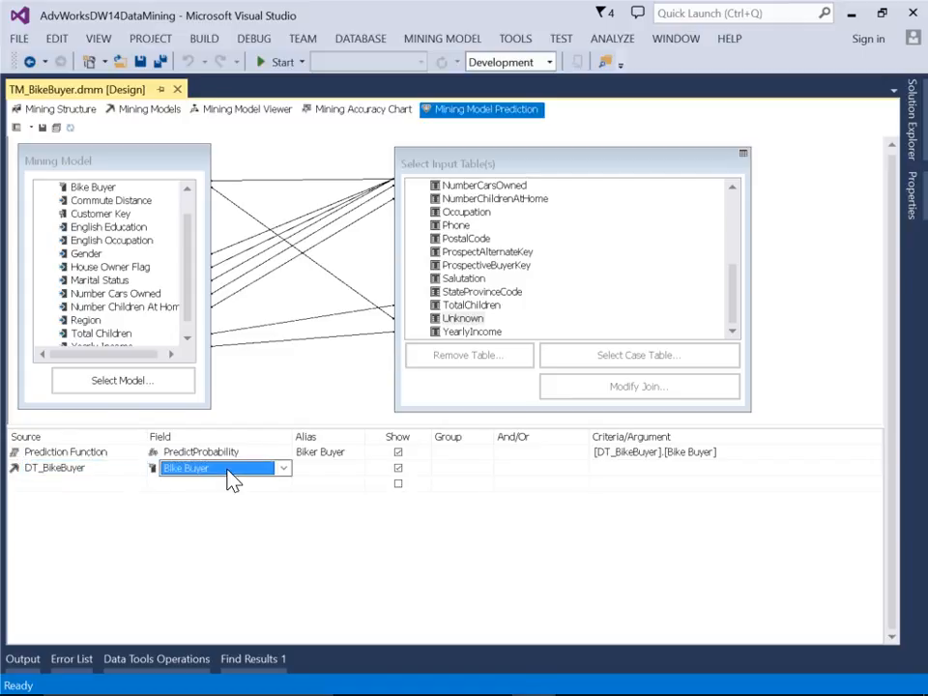
left_click(229, 471)
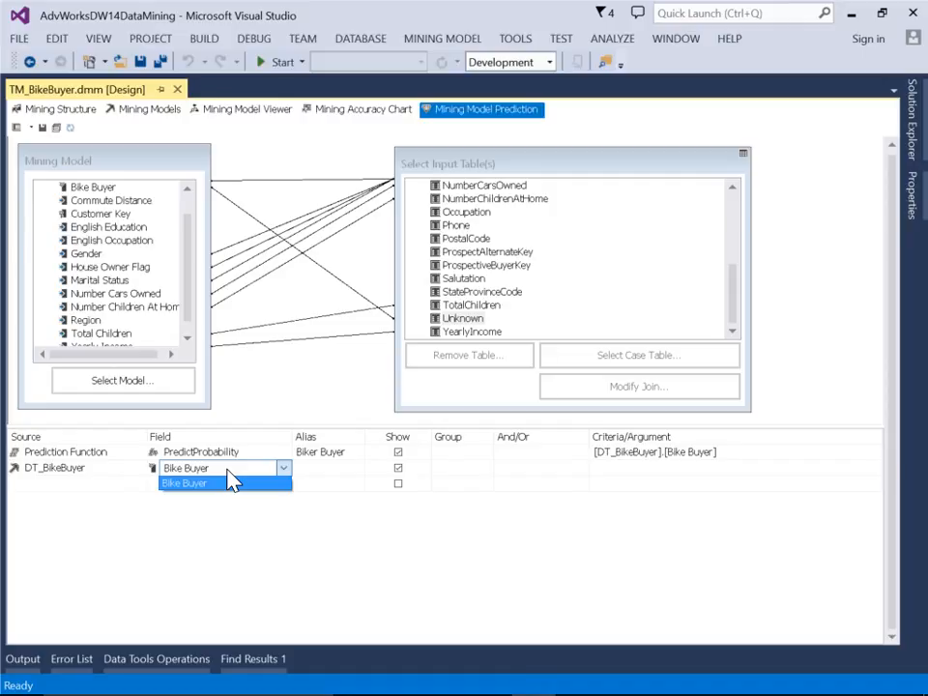
left_click(232, 482)
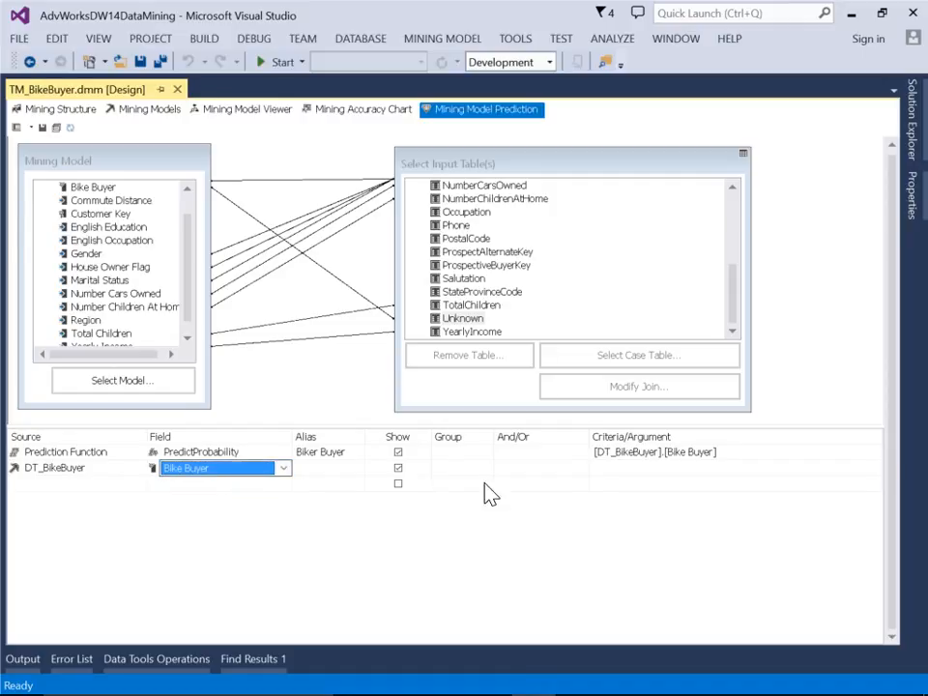
Set the Bike Buyer row's criteria to =1 and add a ProspectiveBuyer row for ProspectiveBuyerKey with the alias Customer Key
left_click(609, 469)
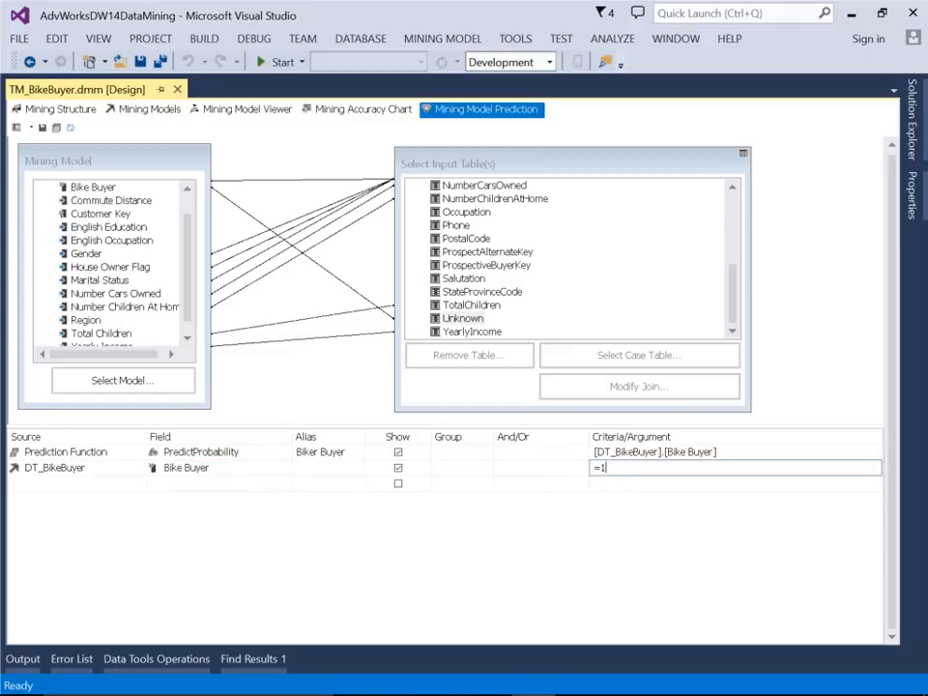
left_click(120, 488)
left_click(122, 491)
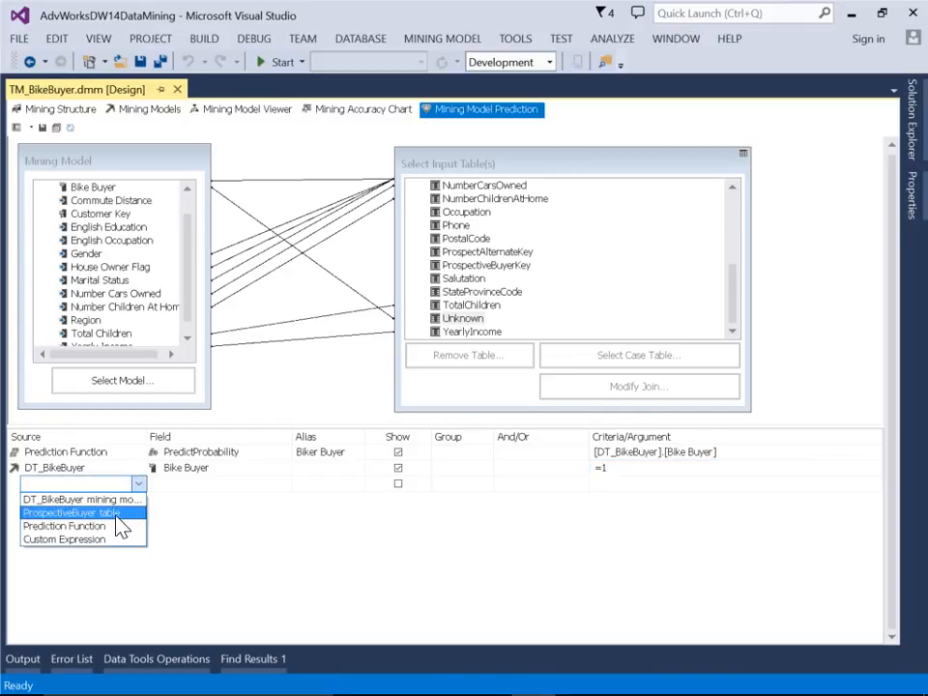
left_click(72, 514)
left_click(207, 488)
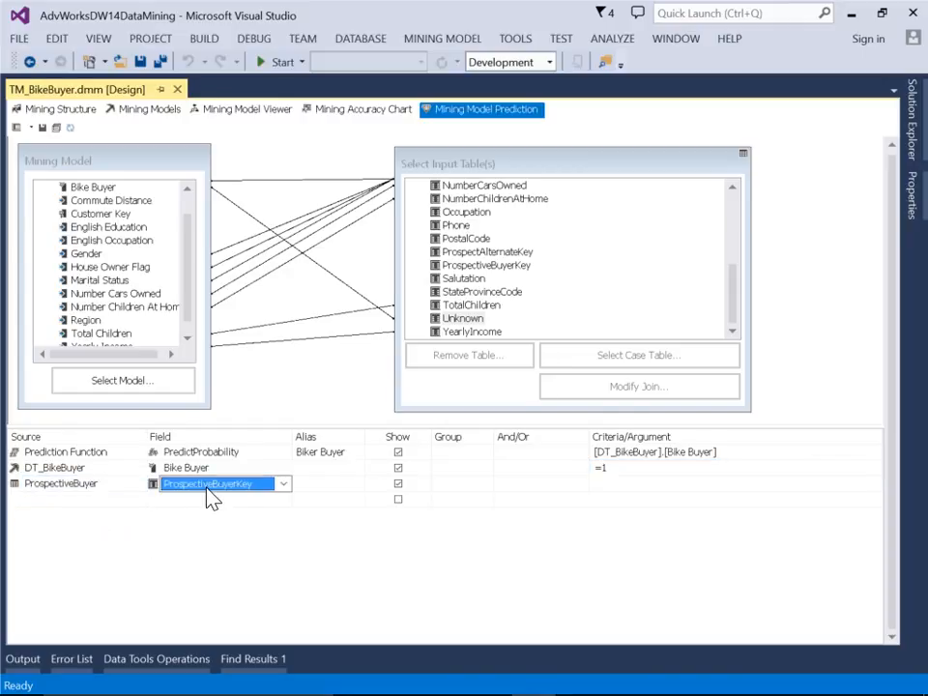
left_click(302, 488)
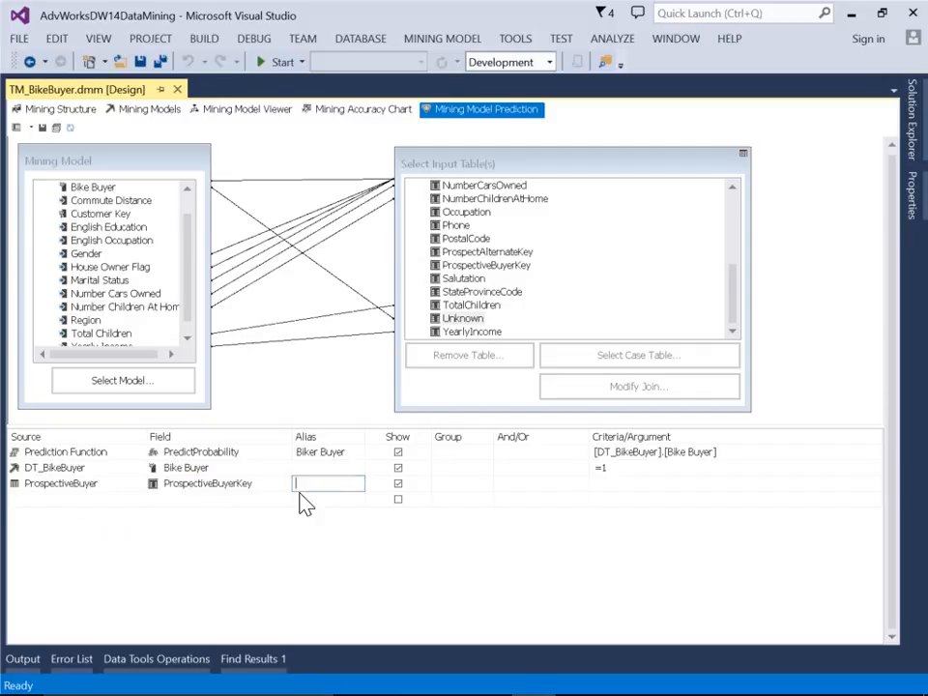
type("Customer Key")
Add a query row with the ProspectiveBuyer table as source and FirstName as its field
left_click(114, 500)
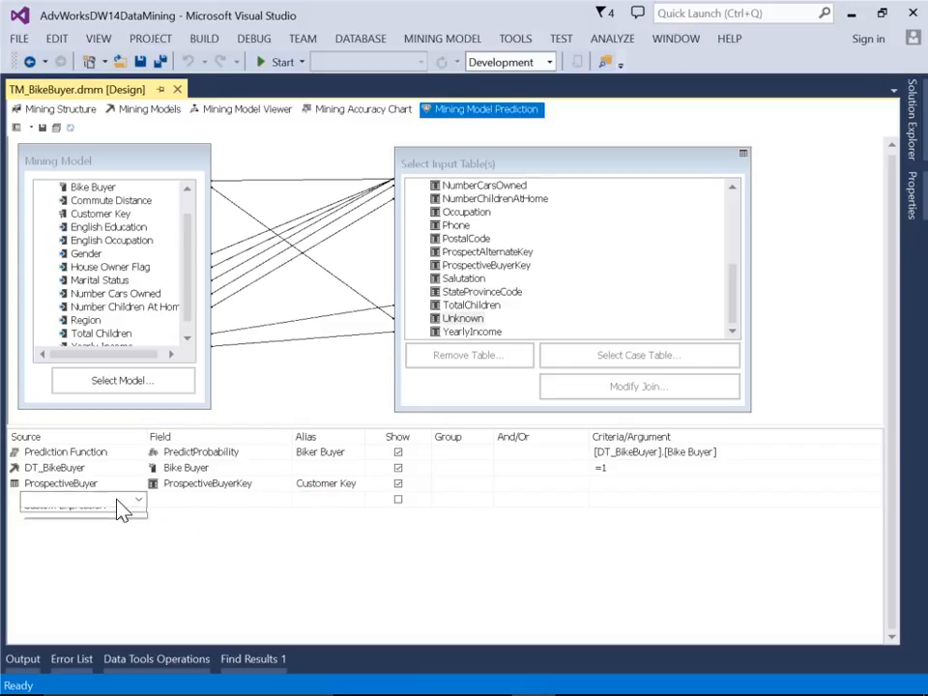
left_click(121, 502)
left_click(114, 528)
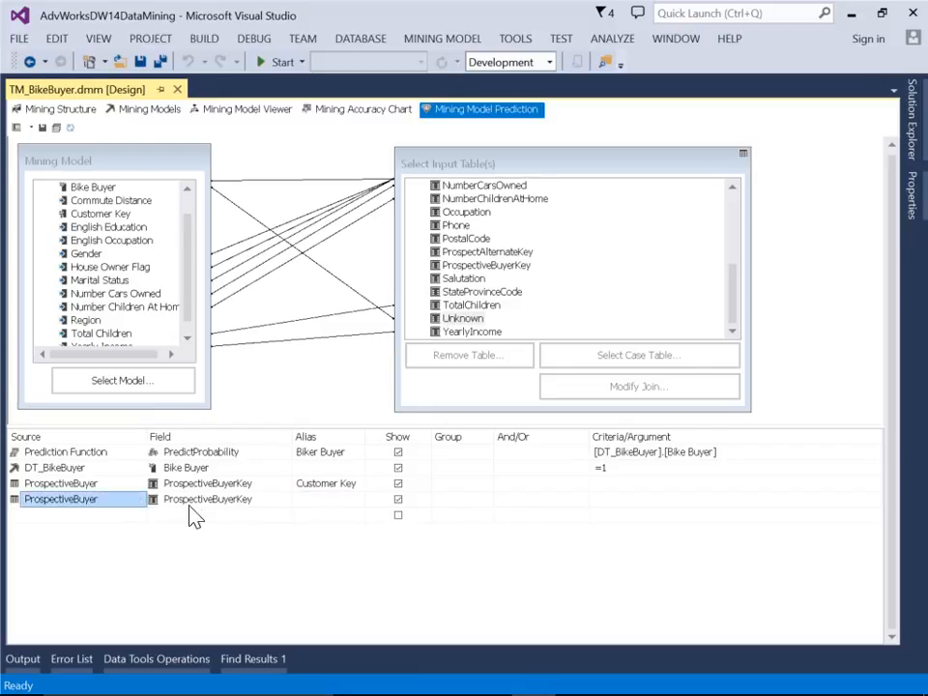
left_click(224, 500)
left_click(188, 542)
Add a query row with the ProspectiveBuyer table as source and LastName as its field
left_click(136, 516)
left_click(136, 516)
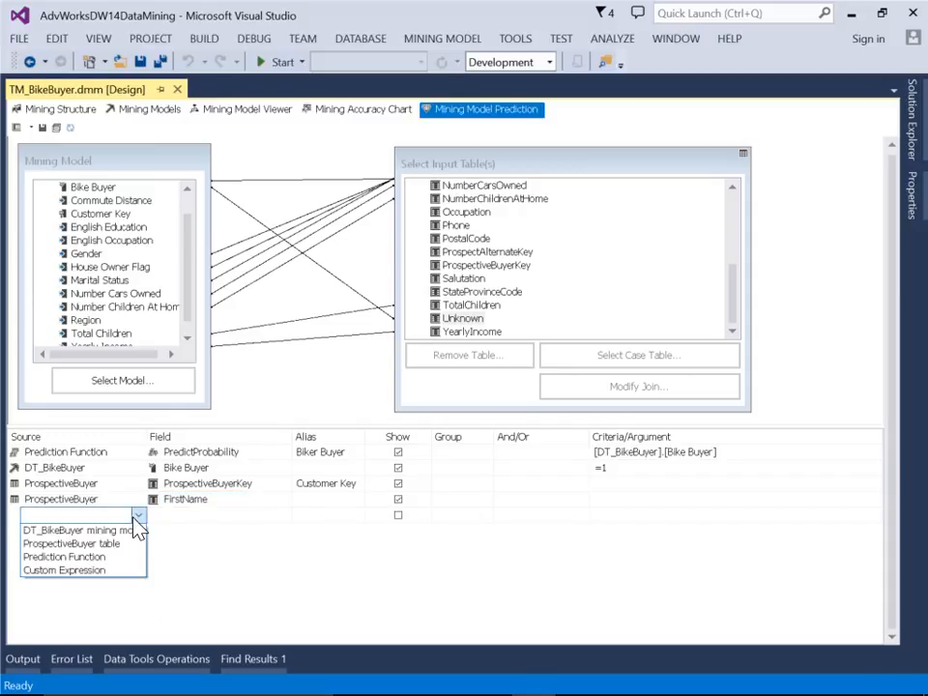
left_click(116, 544)
left_click(230, 518)
left_click(236, 520)
left_click(222, 584)
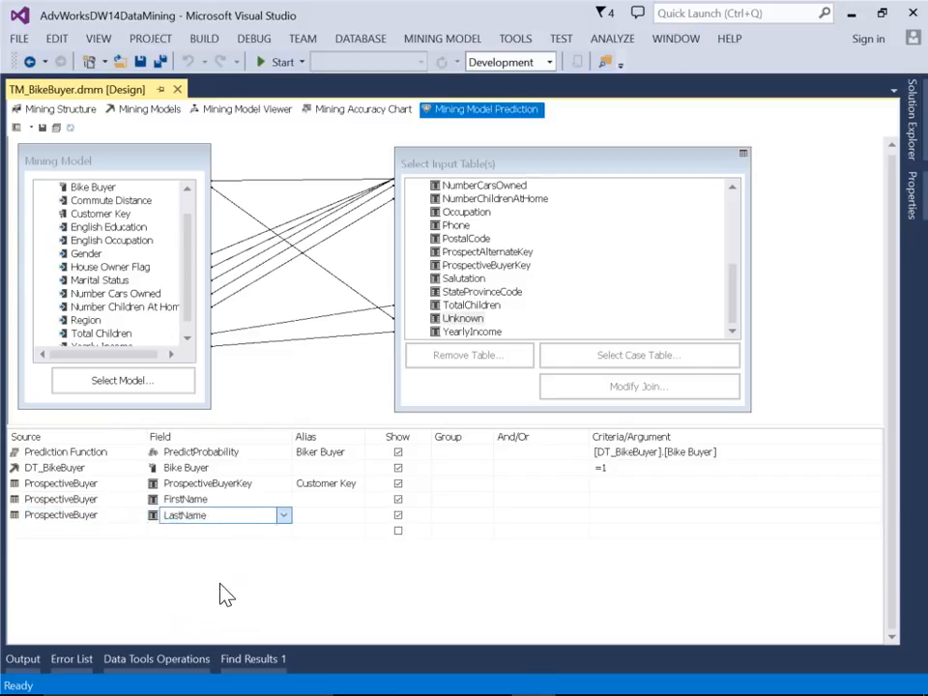
Add a query row with the ProspectiveBuyer table as source and AgeCalculated as its field
left_click(108, 532)
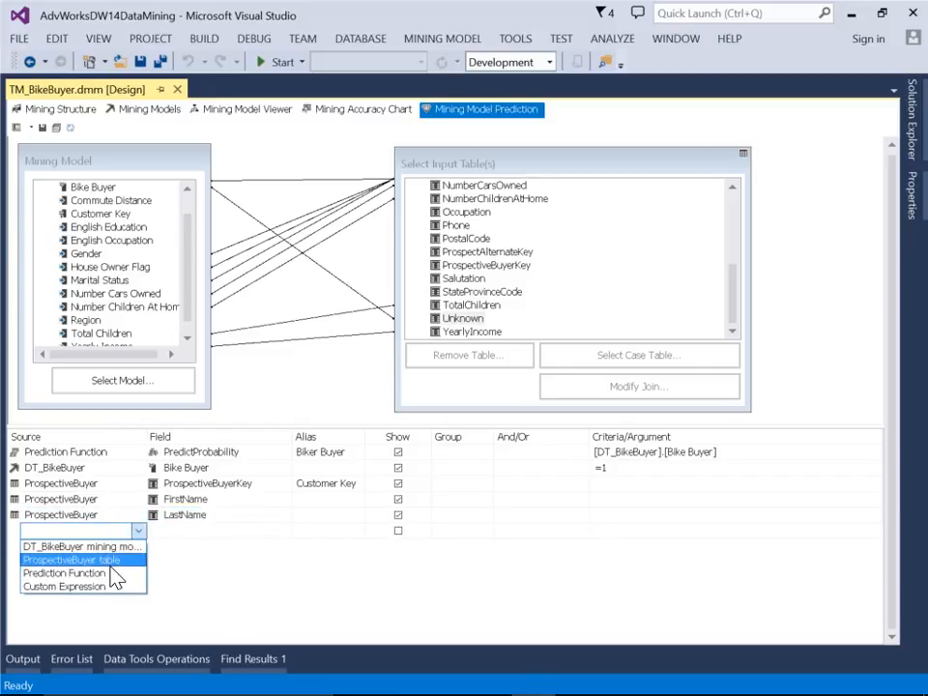
left_click(97, 560)
left_click(212, 531)
left_click(237, 533)
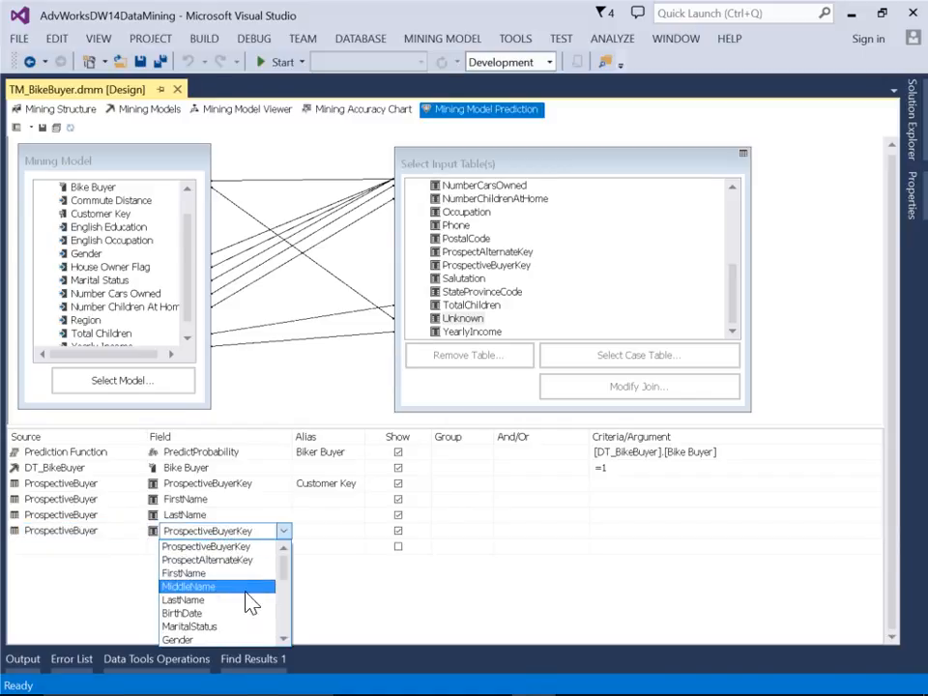
left_click(292, 622)
left_click(281, 534)
left_click_drag(290, 564, 286, 622)
left_click(208, 638)
Add a query row with the ProspectiveBuyer table as source and AddressLine1 as its field
left_click(116, 547)
left_click(138, 547)
left_click(122, 576)
left_click(207, 549)
left_click(232, 549)
scroll(284, 638, "down", 5)
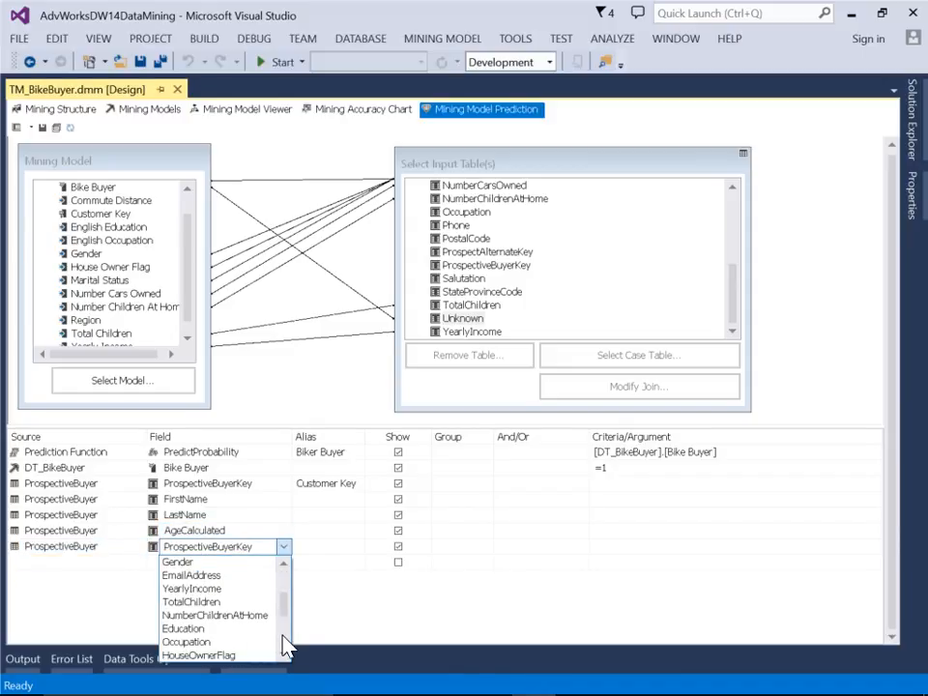
left_click(247, 589)
Add a query row with the ProspectiveBuyer table as source and EmailAddress as its field
left_click(125, 564)
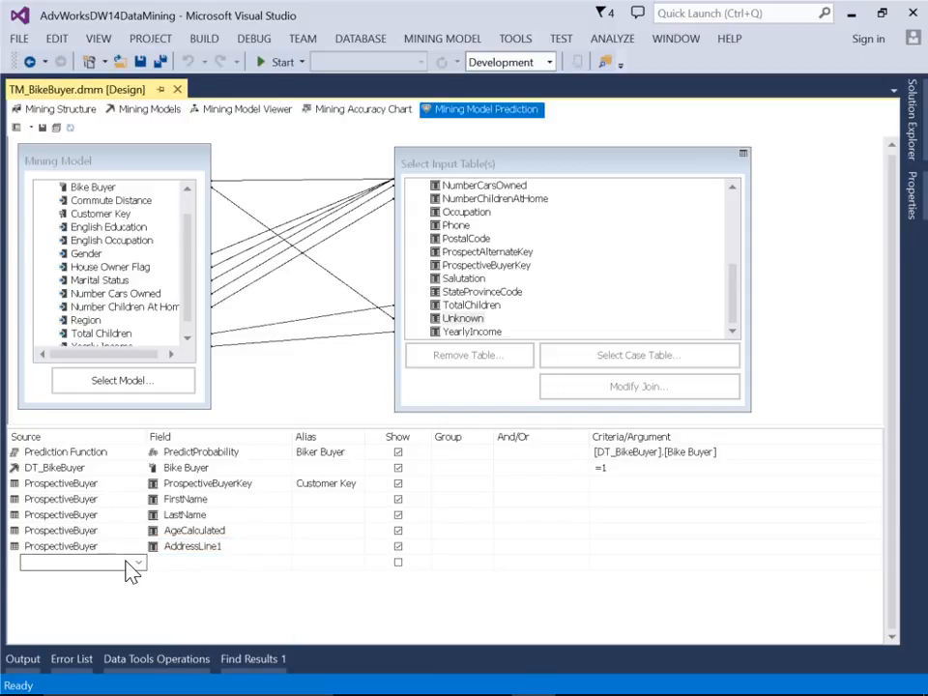
left_click(136, 562)
left_click(120, 592)
left_click(212, 564)
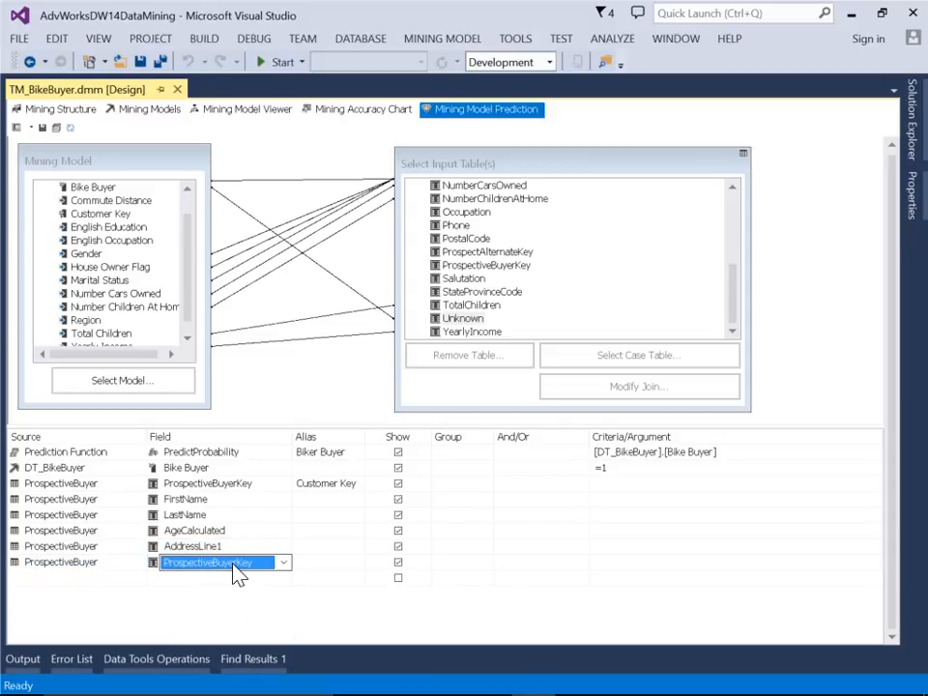
left_click(233, 566)
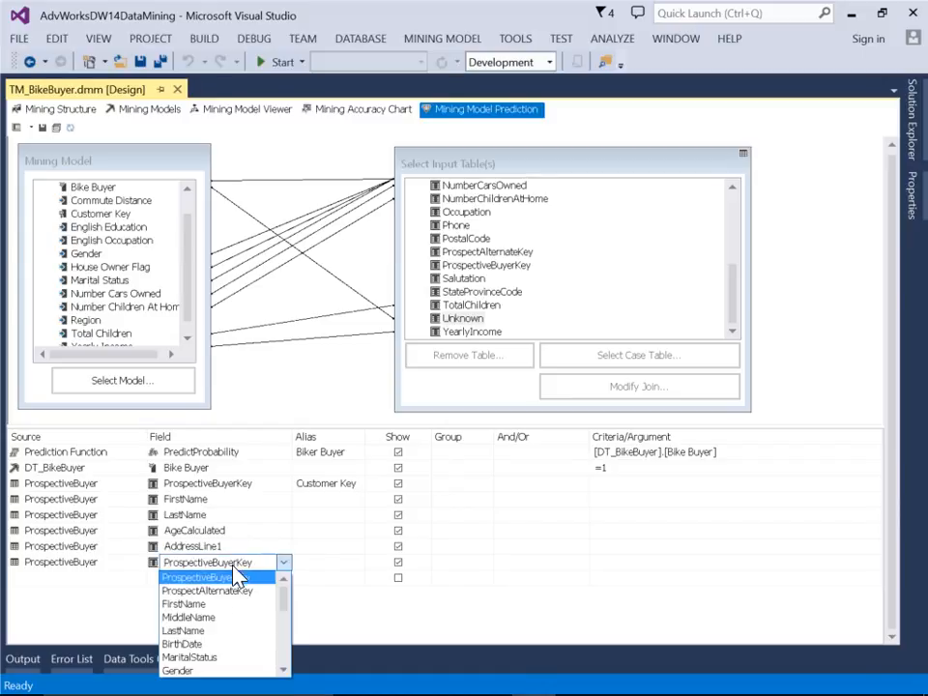
scroll(282, 649, "down", 2)
left_click(246, 592)
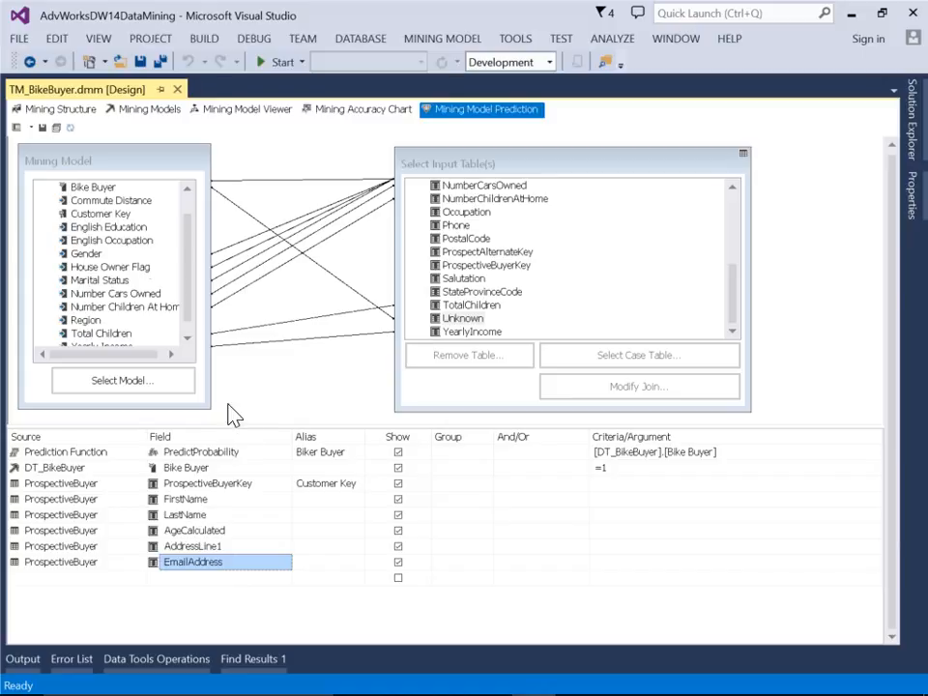
Switch the prediction query to its result view and widen the Biker Buyer, EmailAddress, AddressLine1 and AgeCalculated columns
left_click(31, 128)
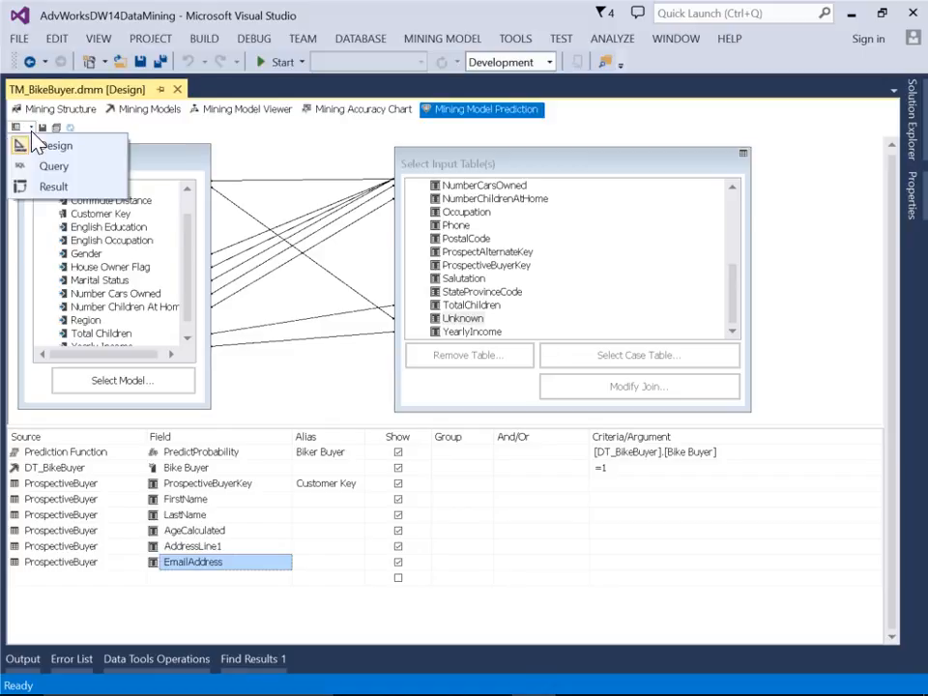
left_click(43, 186)
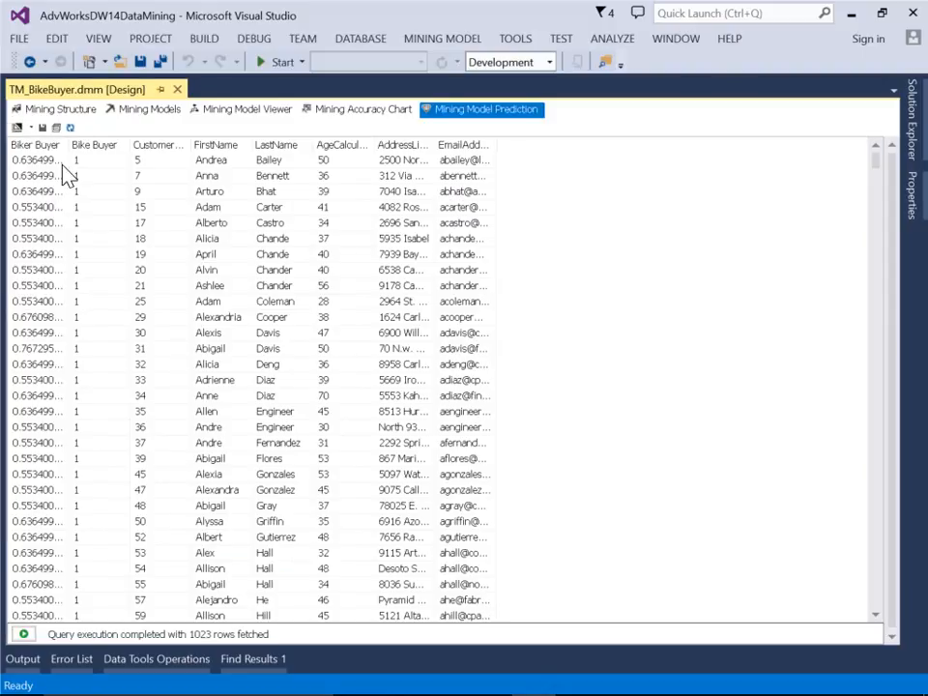
left_click_drag(70, 145, 123, 147)
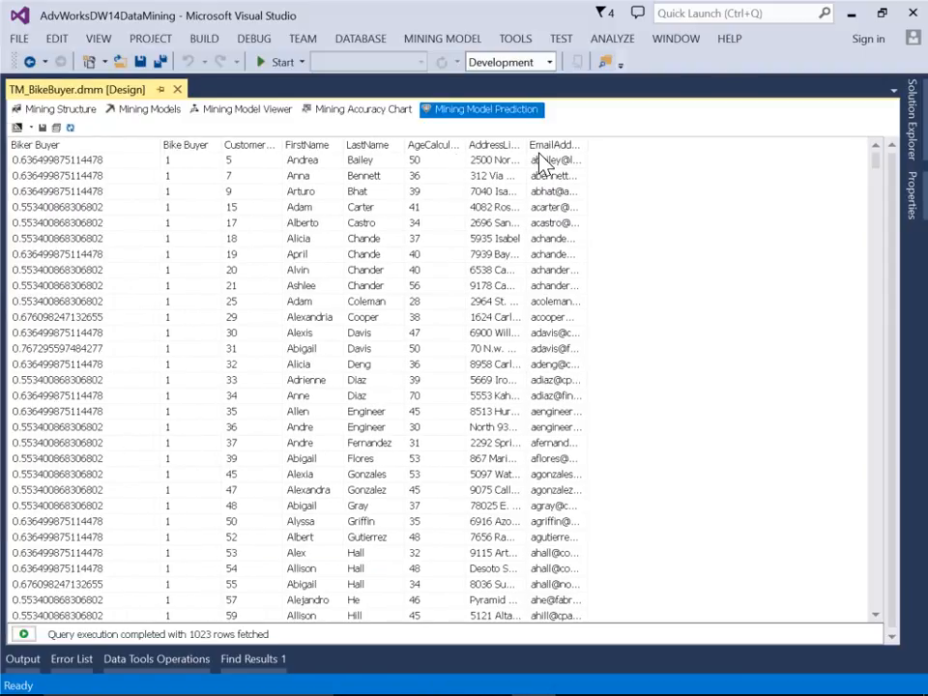
left_click_drag(587, 143, 715, 164)
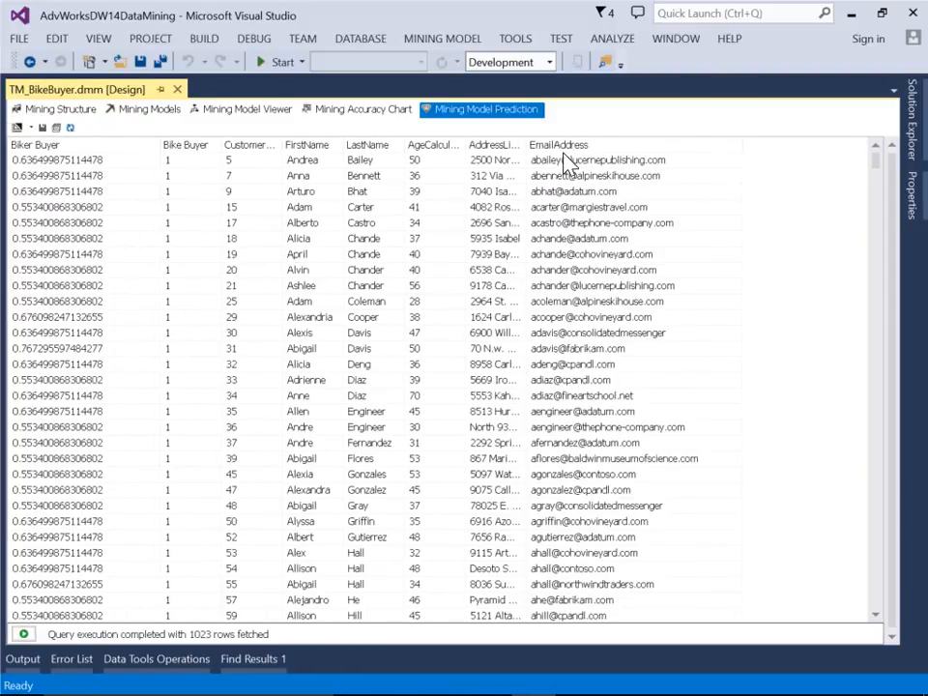
left_click_drag(529, 145, 622, 149)
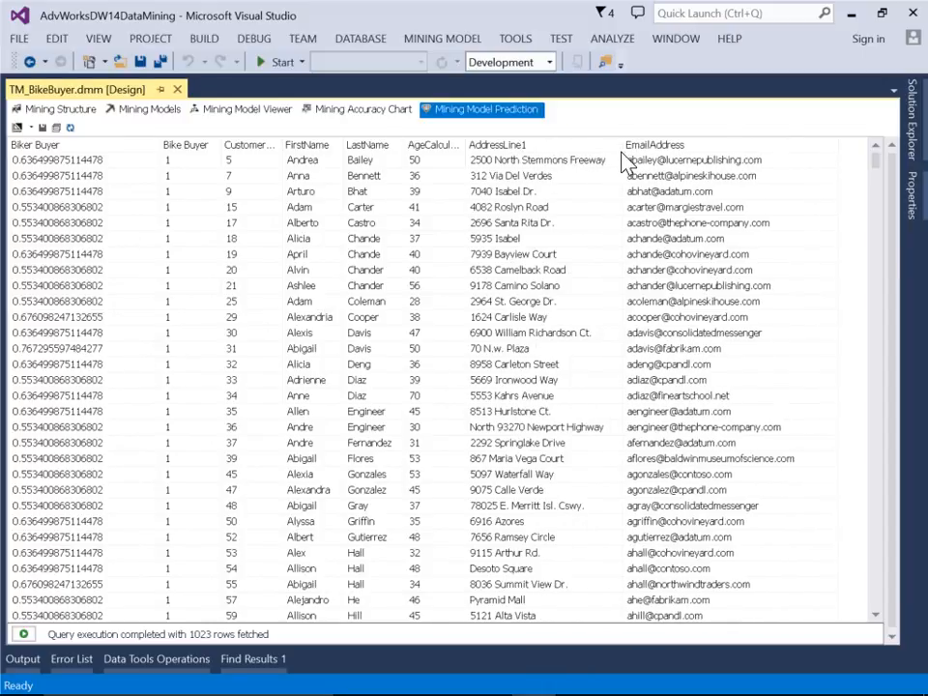
left_click_drag(467, 143, 515, 143)
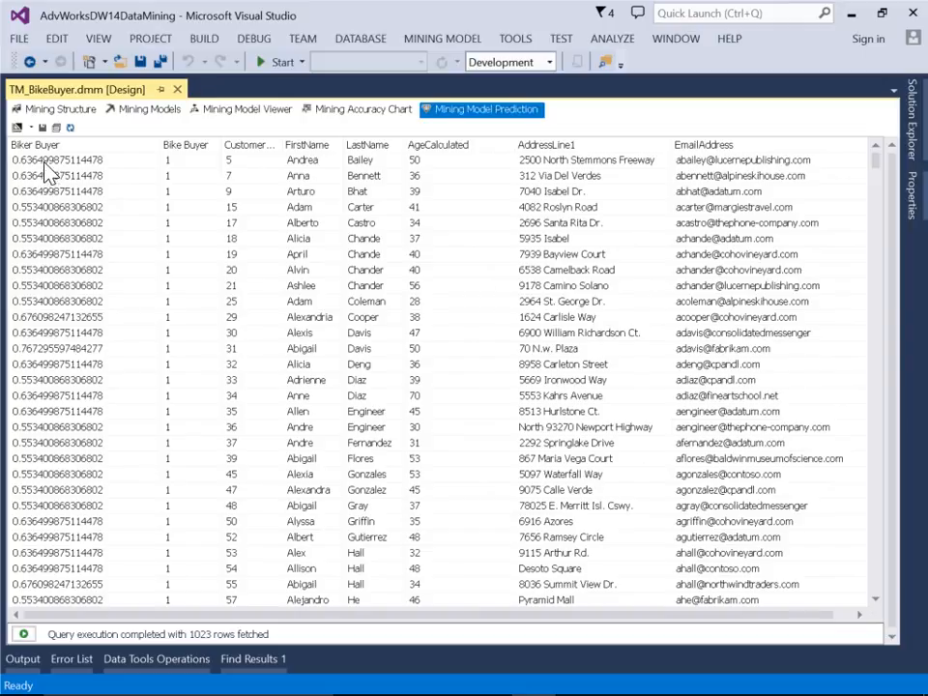
Save the query result to the Adventure Works DW2014 data source as table PredictBuyerBike, adding it to the Data Mining DSV
left_click(41, 126)
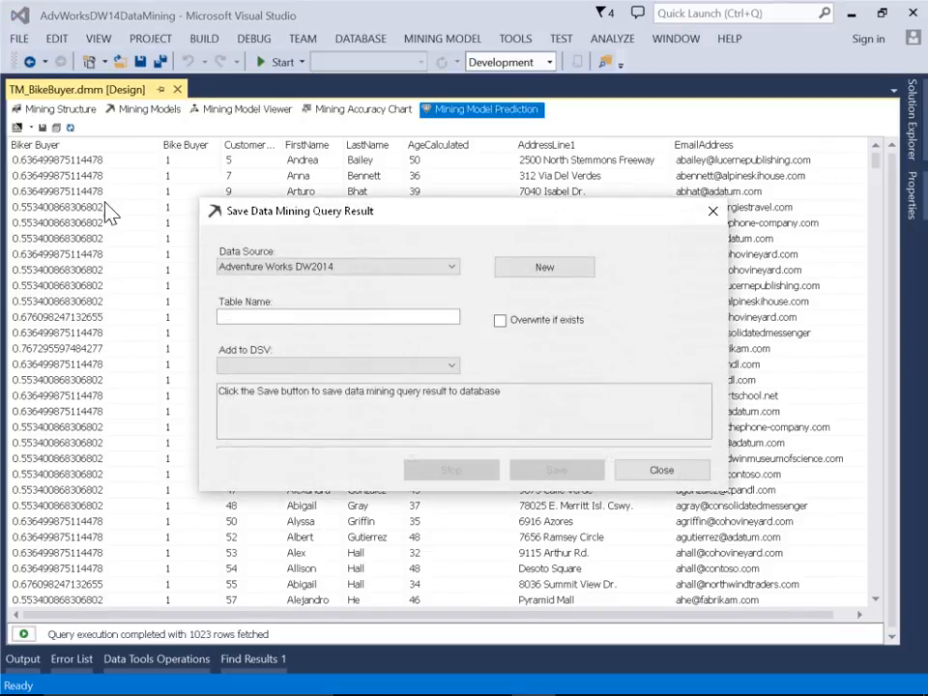
left_click(247, 317)
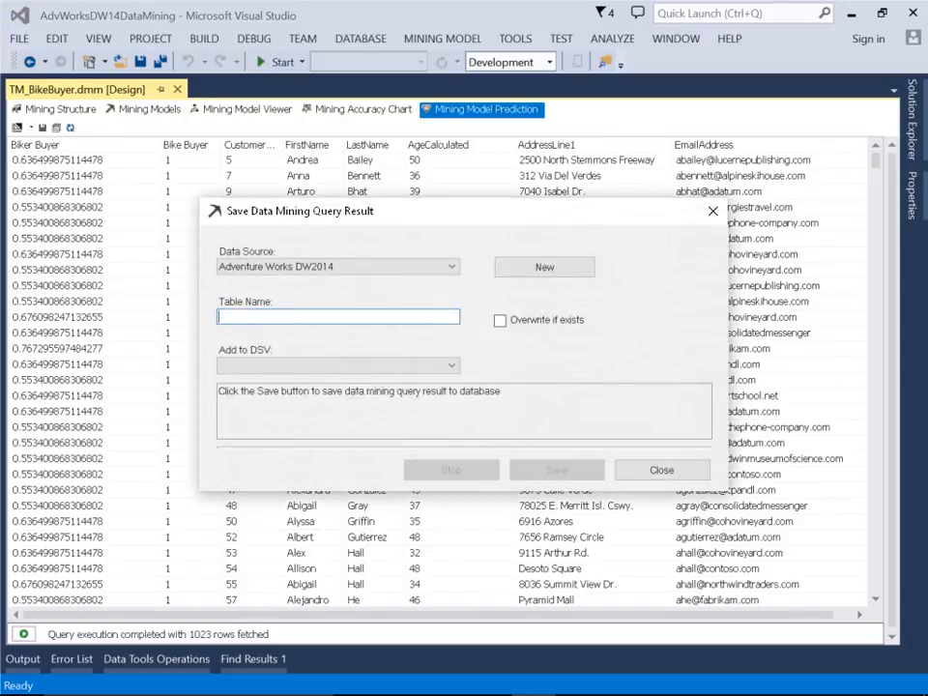
type("PredictBuyerBike")
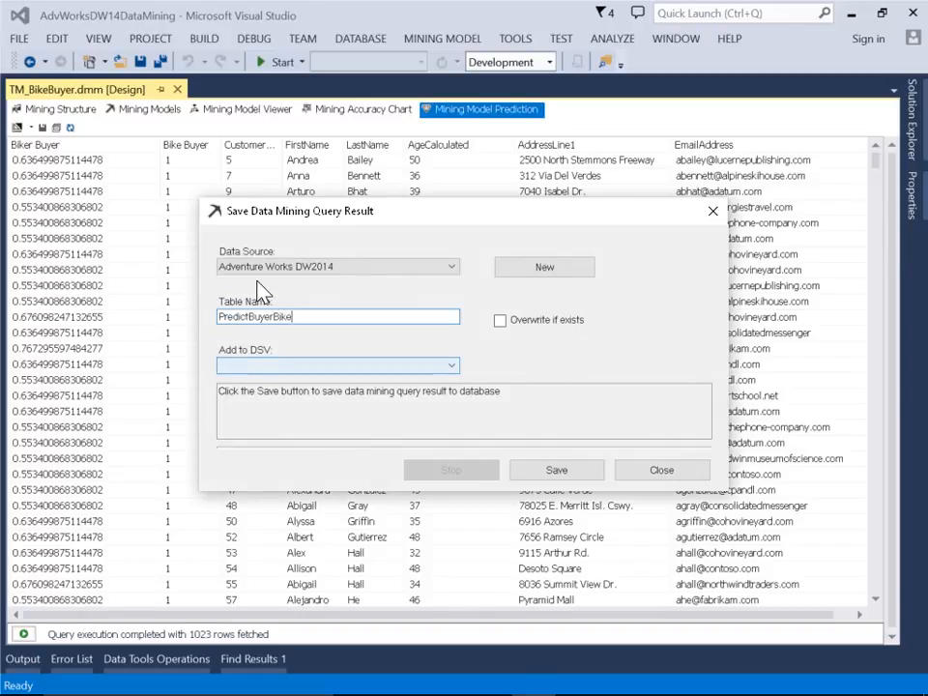
left_click(332, 366)
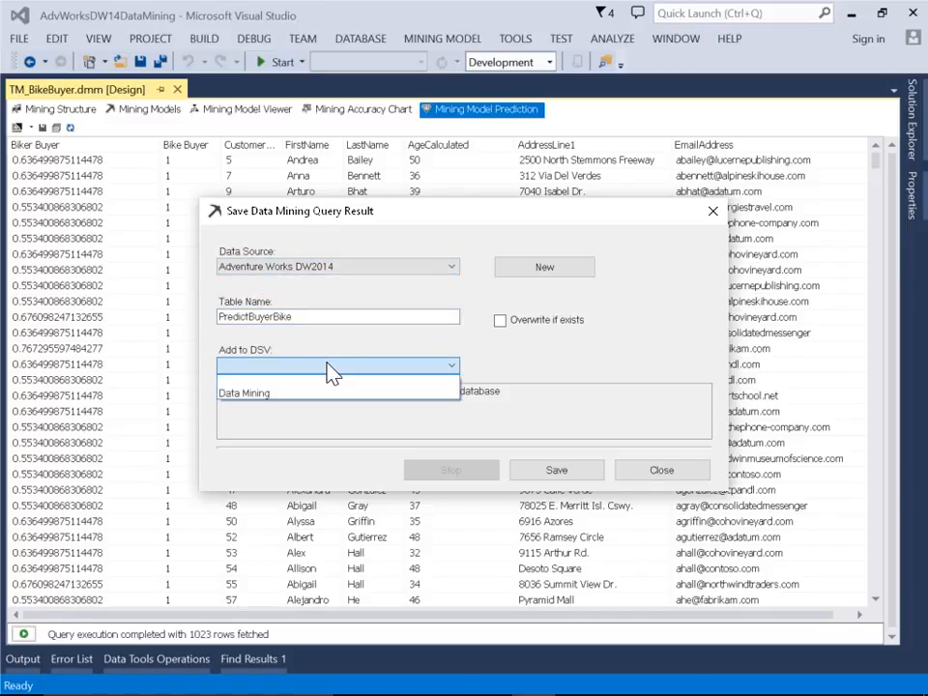
left_click(275, 397)
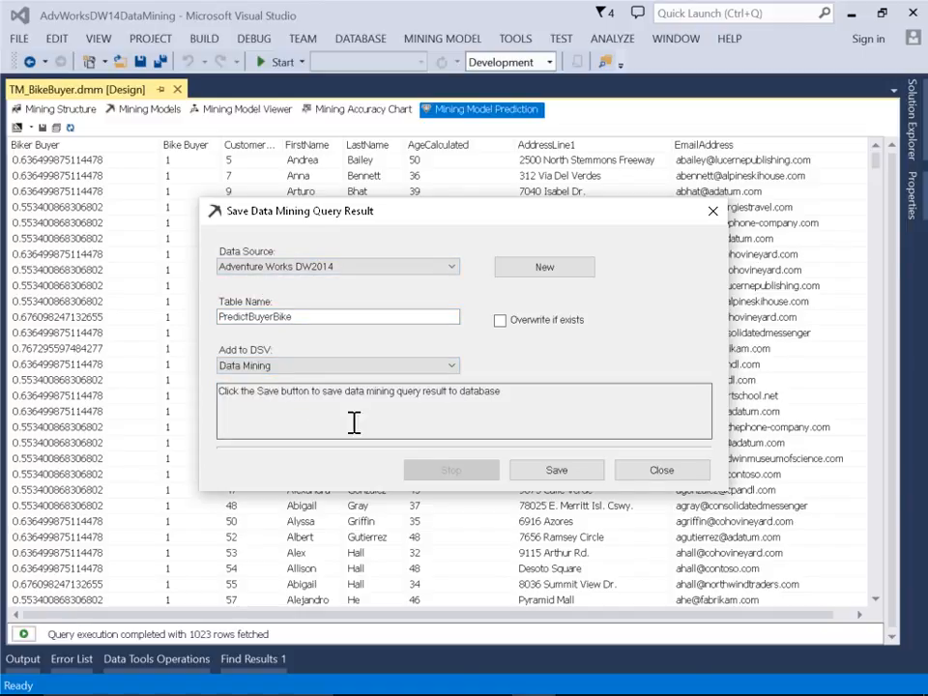
left_click(554, 476)
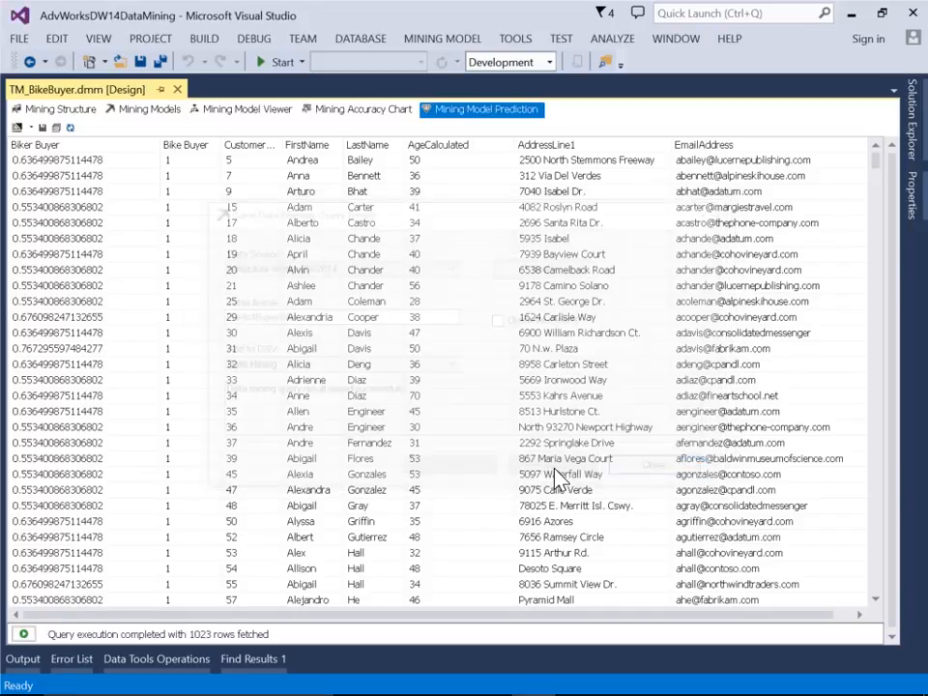
Open the Data Mining.dsv data source view and explore the data of the PredictBuyerBike table
left_click(912, 131)
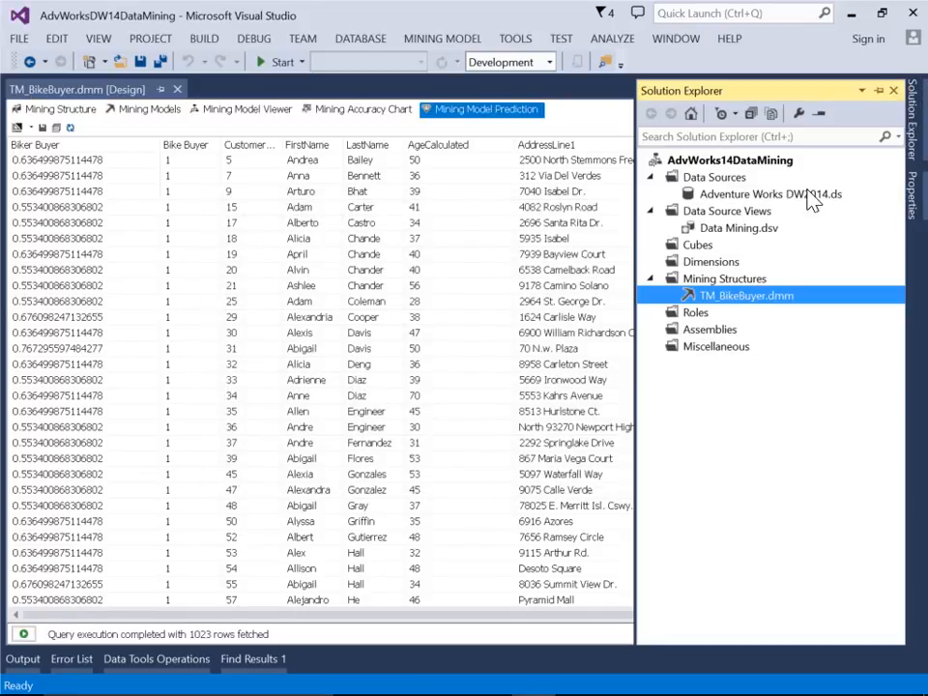
double_click(759, 234)
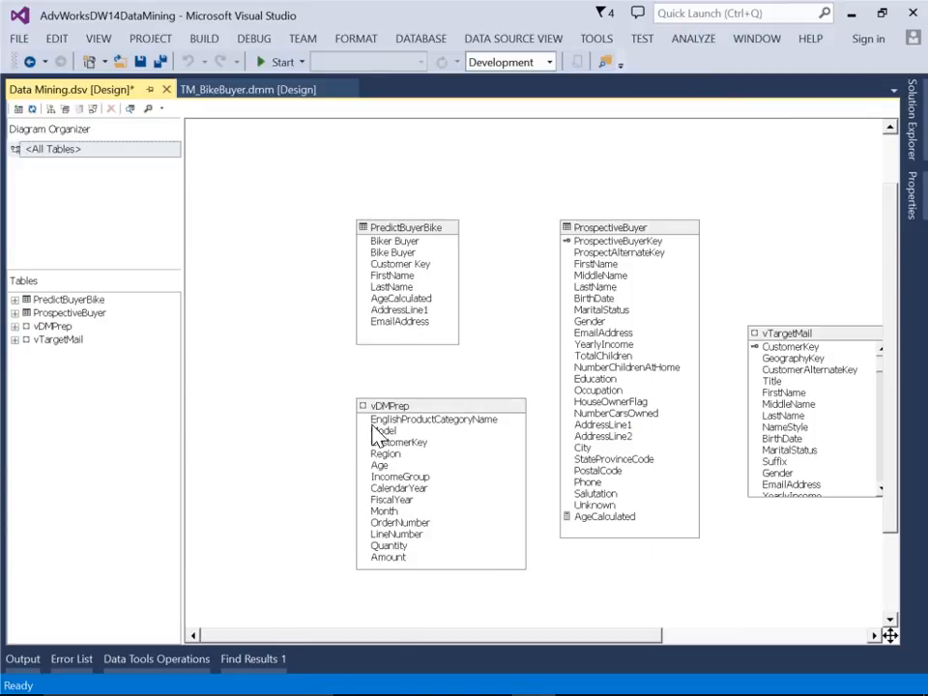
right_click(411, 228)
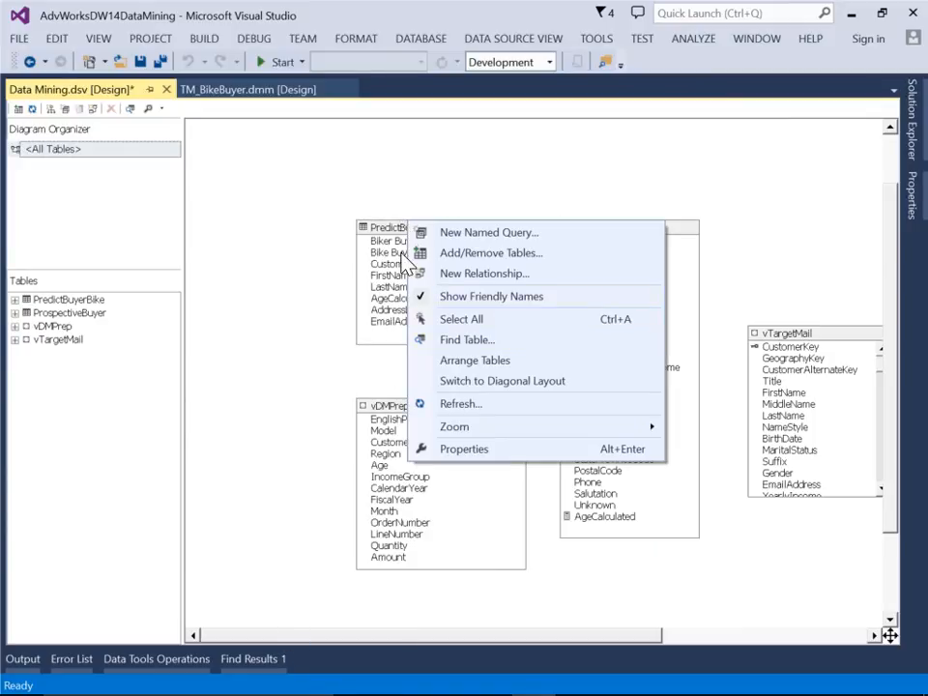
right_click(379, 226)
left_click(423, 317)
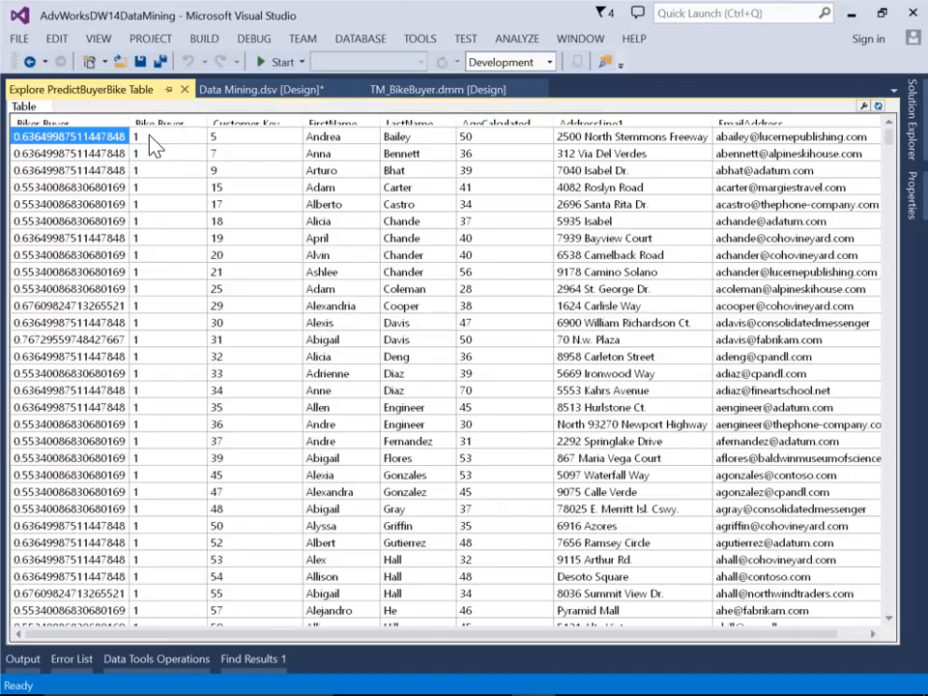
Widen the Biker Buyer column, sort the table by it in descending order, and examine the first customer's age and first name
left_click_drag(130, 124, 193, 138)
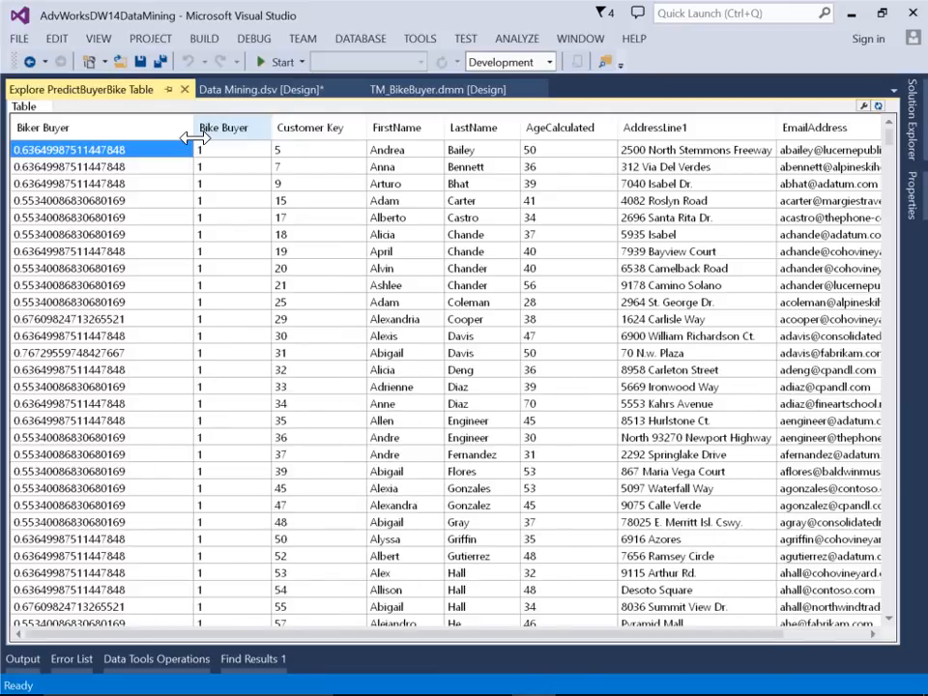
left_click(92, 136)
left_click(92, 136)
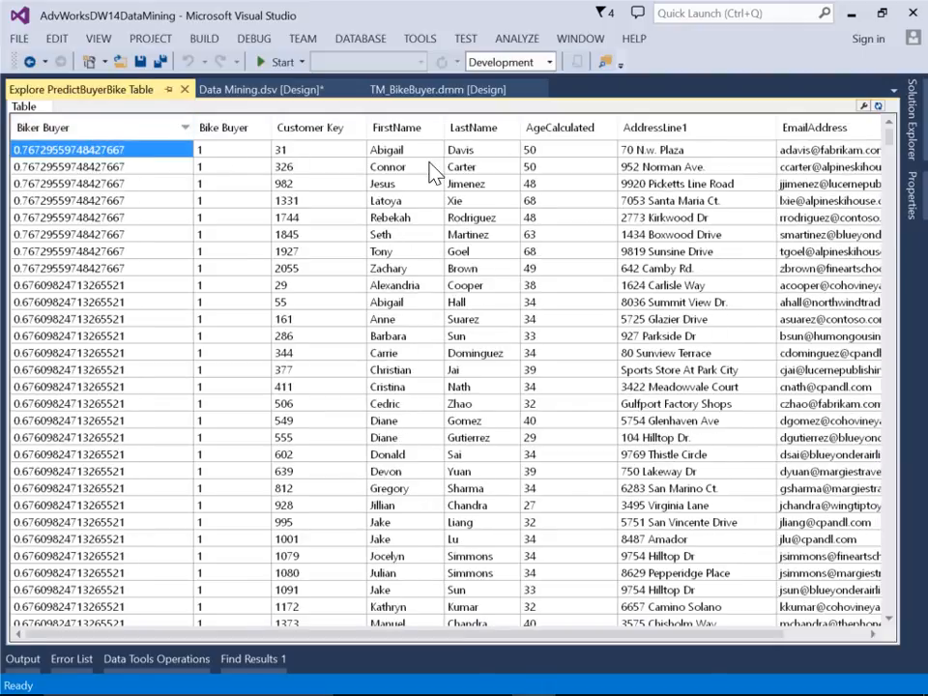
left_click(562, 153)
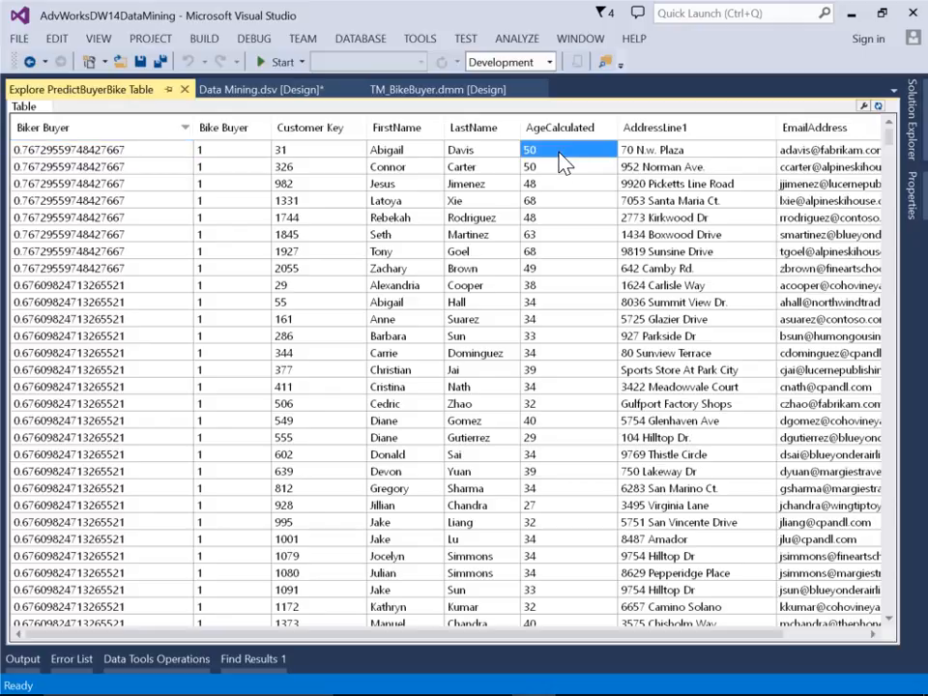
left_click(414, 153)
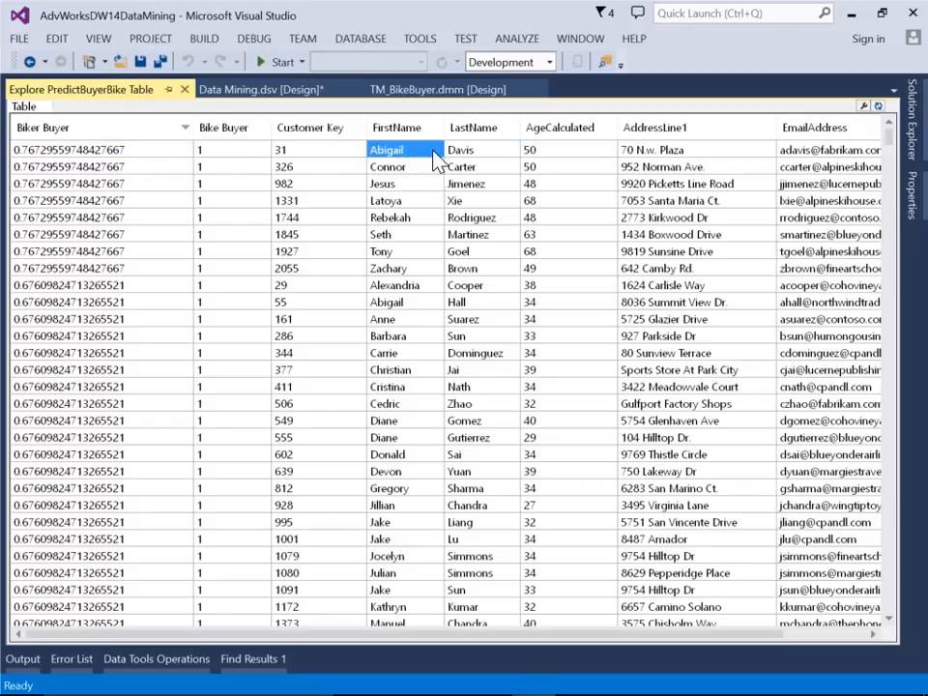
Examine the first customer's last name and the fourth row's Biker Buyer value in the PredictBuyerBike table
left_click(493, 153)
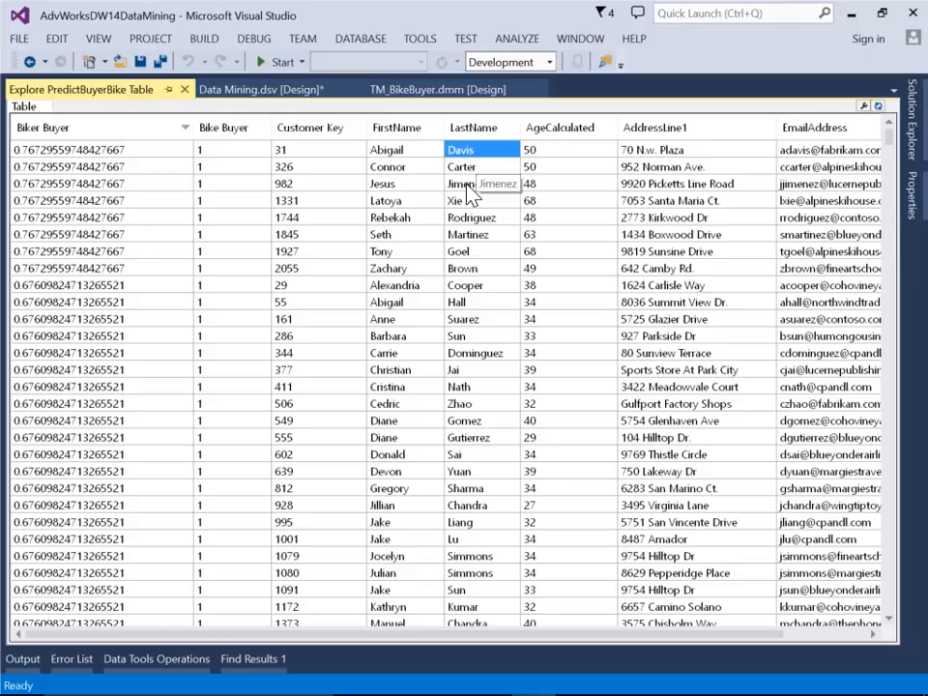
left_click(170, 201)
right_click(171, 199)
left_click(222, 211)
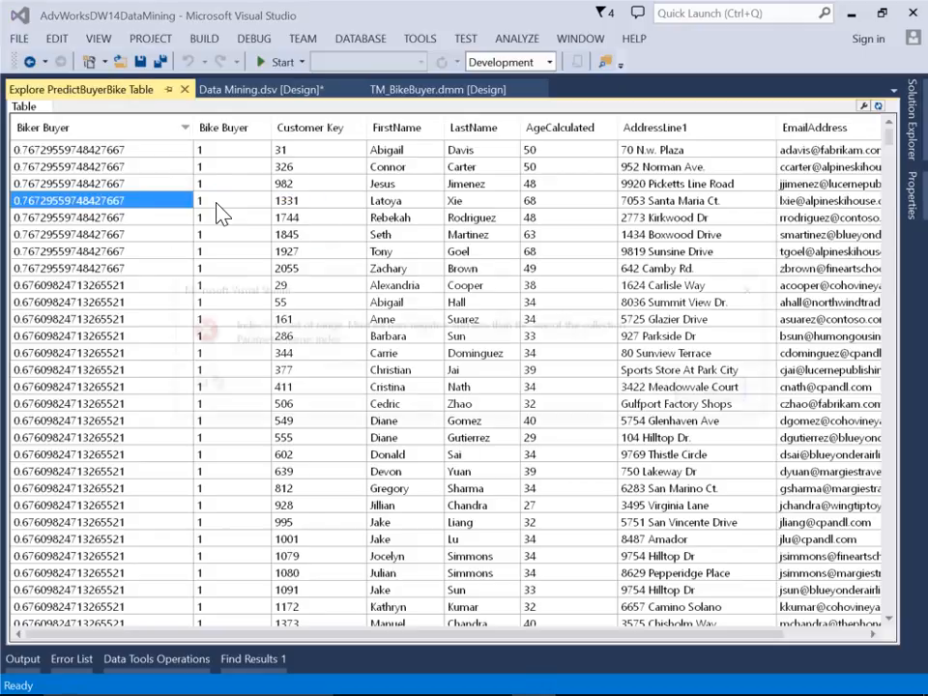
left_click(700, 392)
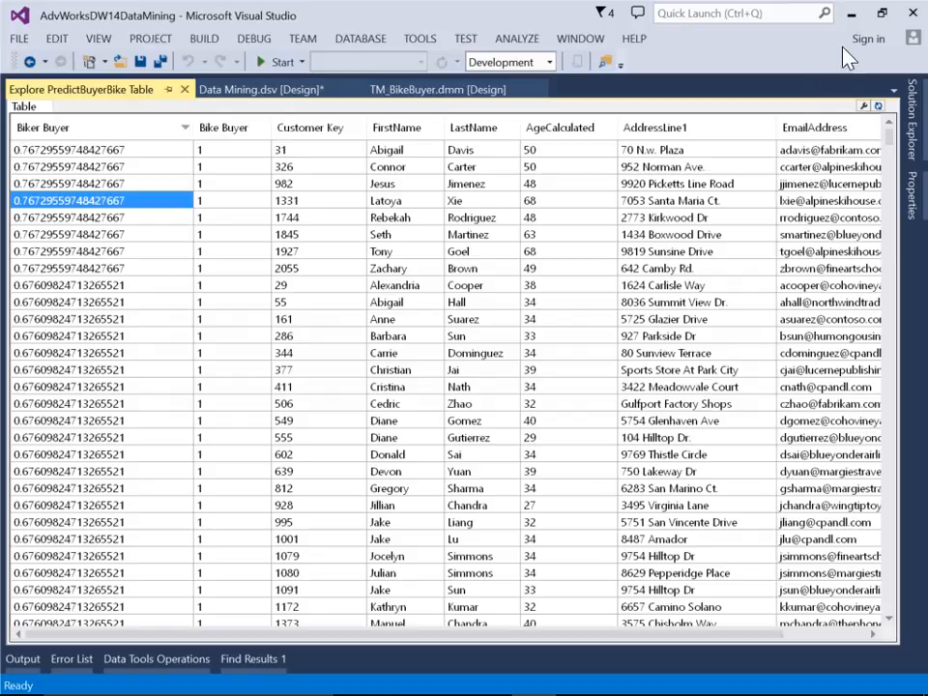
Switch to SQL Server 2014 Management Studio and connect to the Analysis Services server with Windows Authentication
left_click(851, 14)
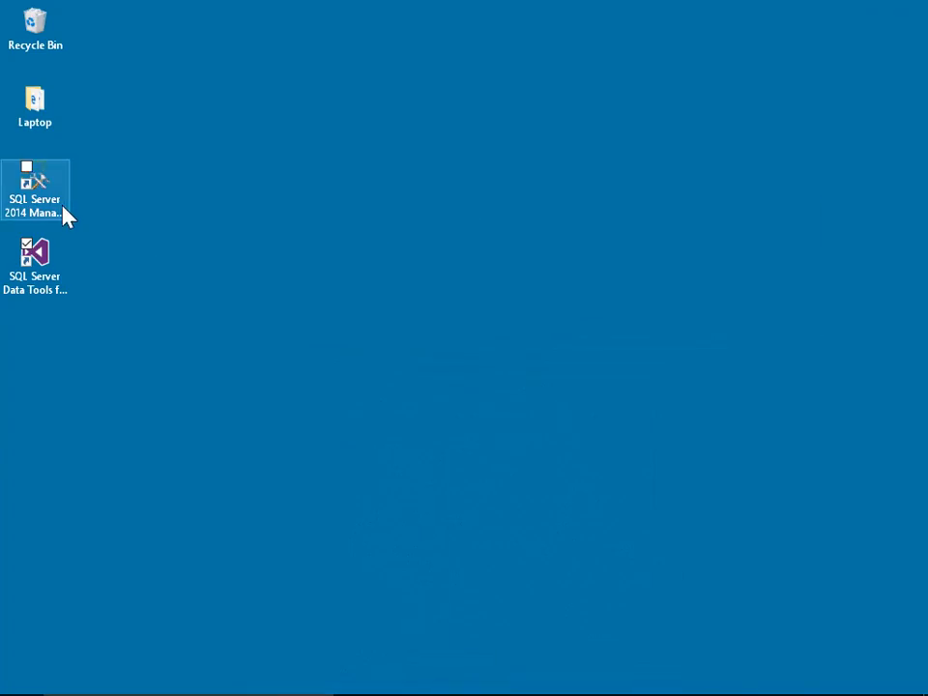
double_click(37, 178)
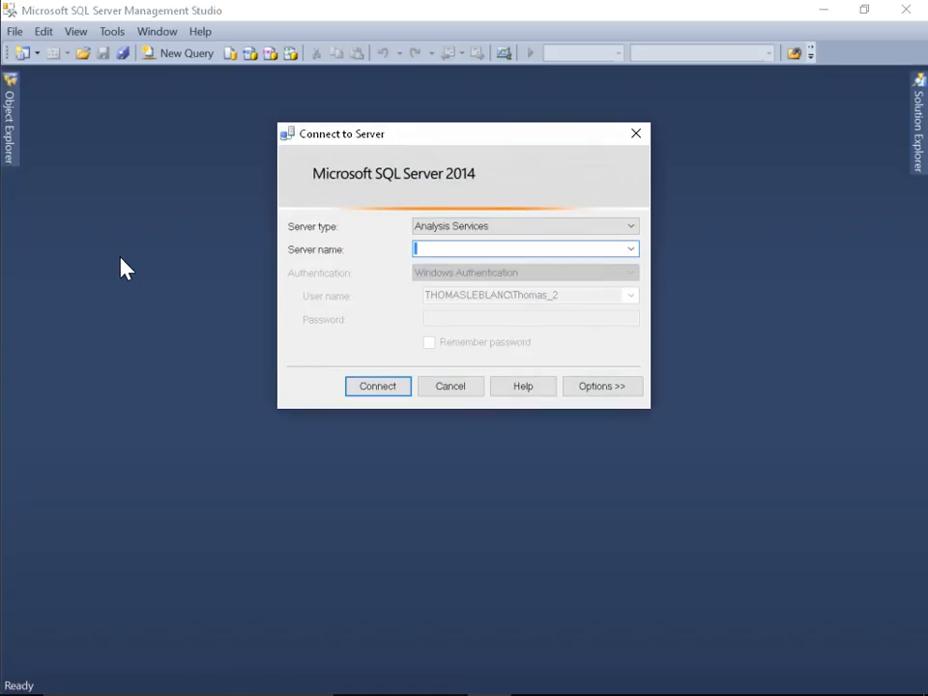
left_click(379, 389)
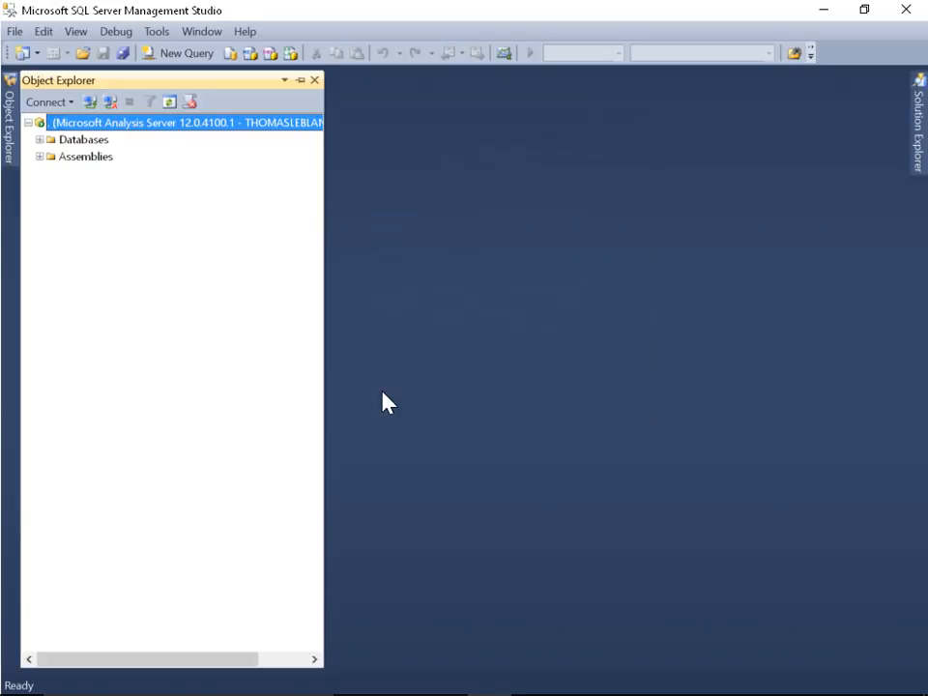
Expand the AdvWorks14DataMining database down to the mining models of the TM_BikeBuyer mining structure
left_click(40, 140)
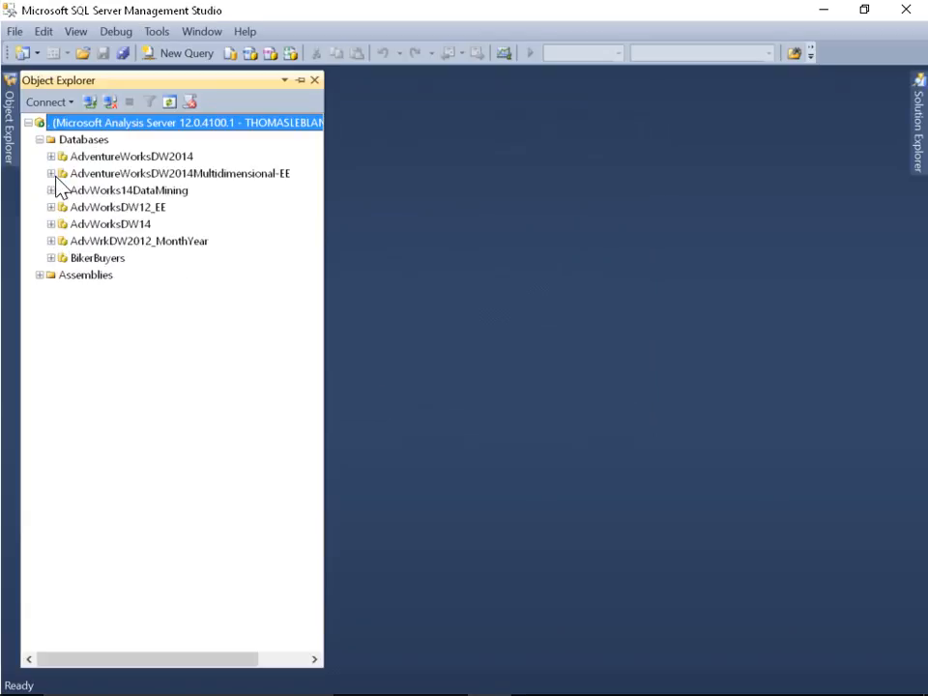
left_click(51, 190)
left_click(62, 274)
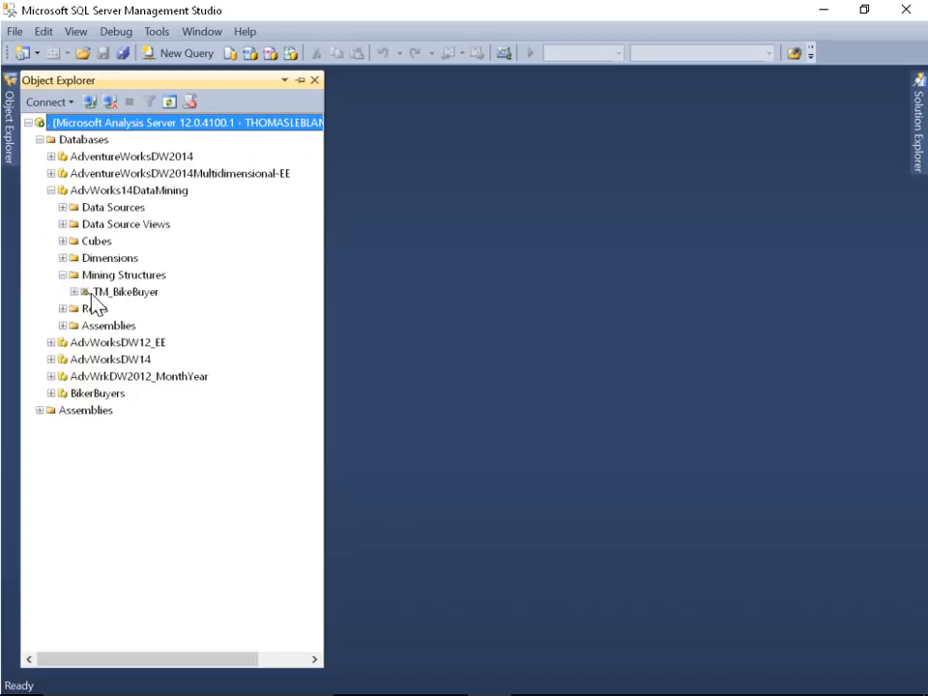
double_click(83, 294)
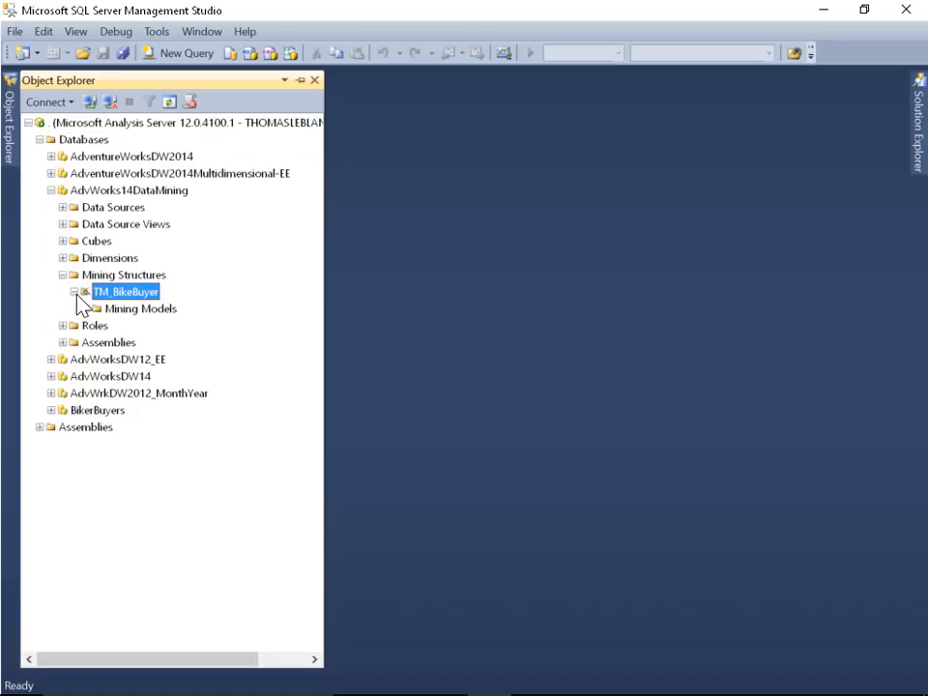
left_click(129, 311)
right_click(130, 320)
left_click(87, 309)
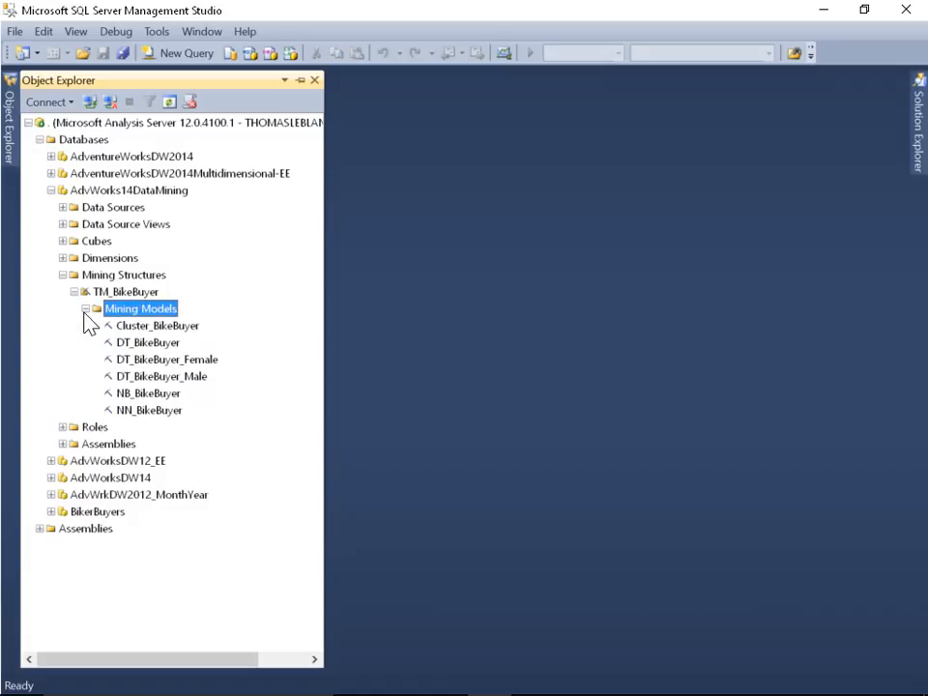
right_click(141, 344)
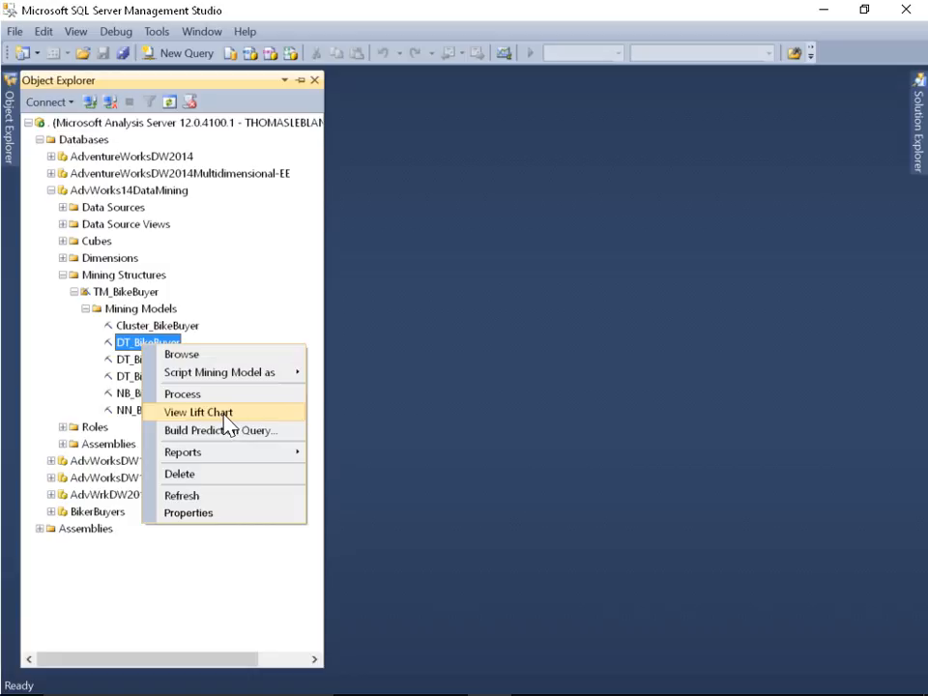
left_click(244, 395)
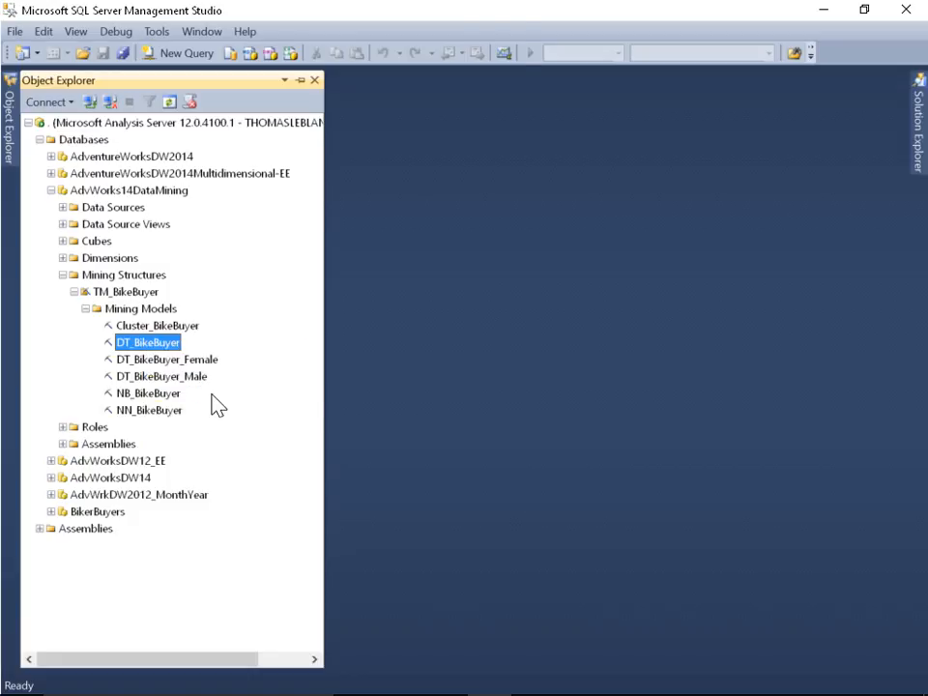
left_click(480, 396)
Browse the DT_BikeBuyer mining model and move the Mining Legend below the tree's All node
right_click(170, 345)
left_click(200, 352)
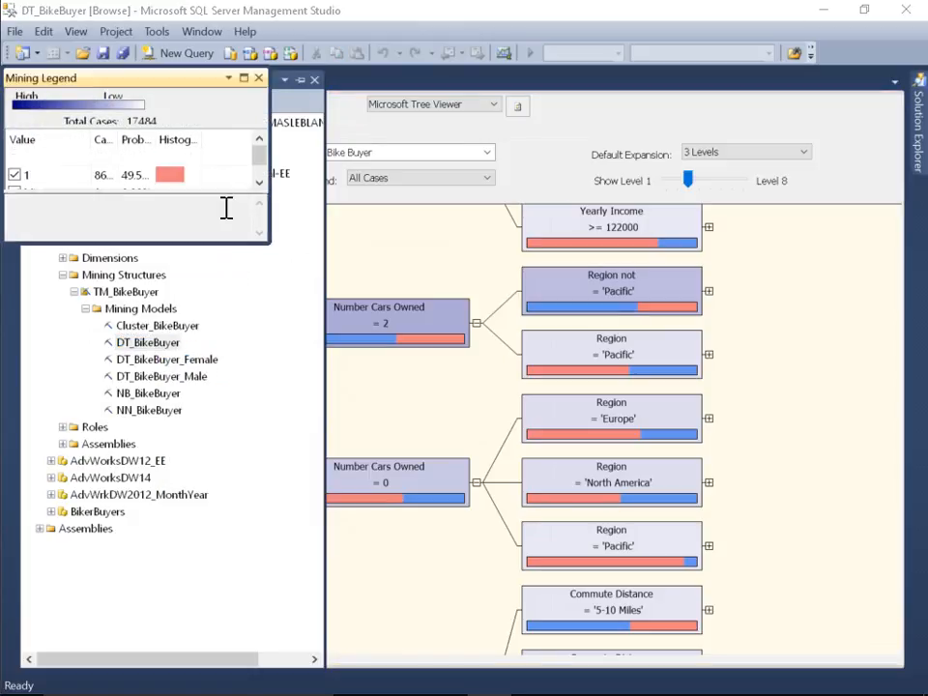
left_click_drag(153, 94, 267, 413)
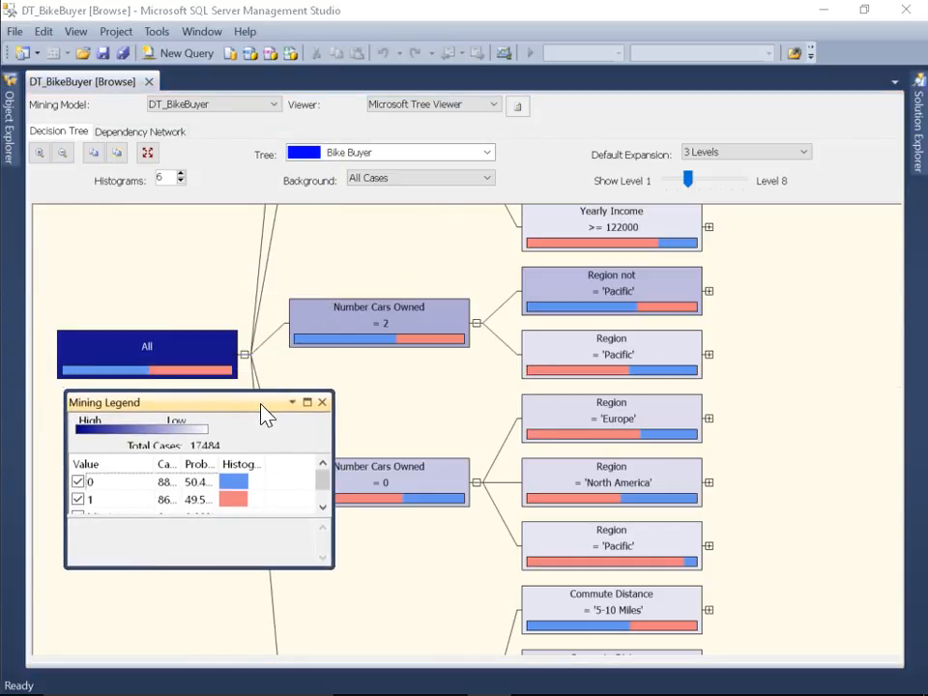